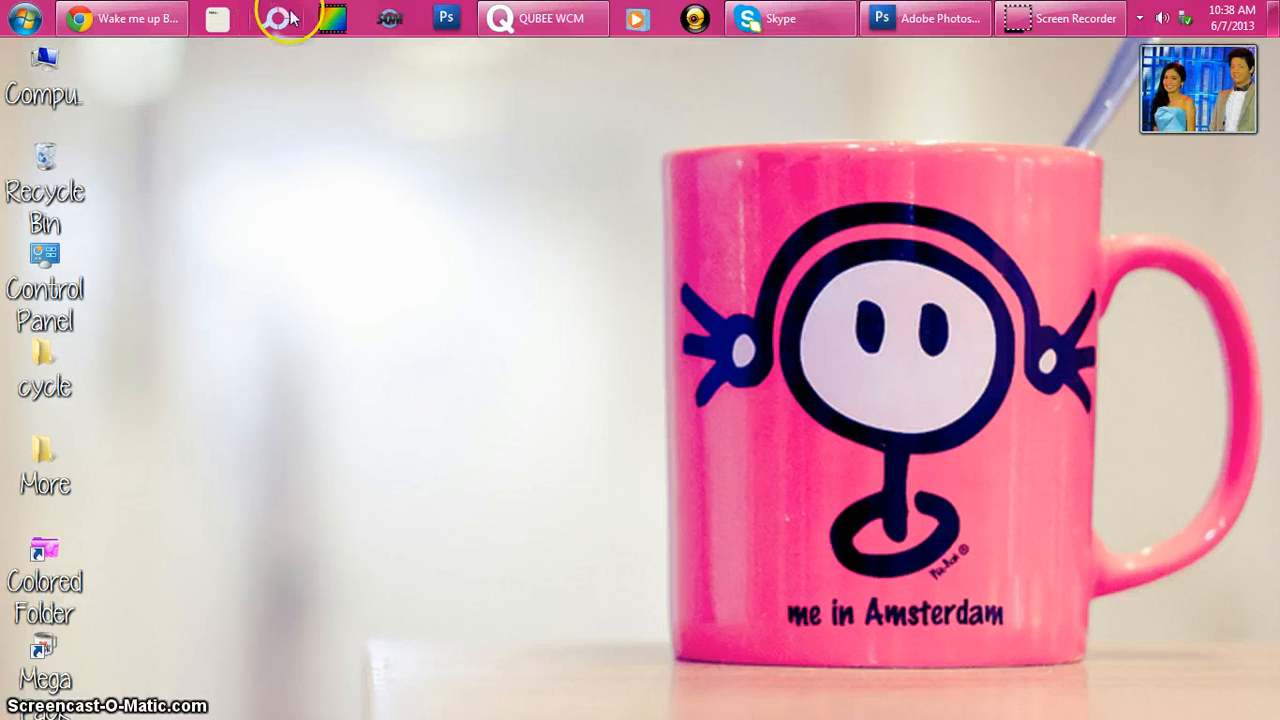
Launch PhotoScape, dismiss the update prompt without downloading, and open the Editor
left_click(276, 19)
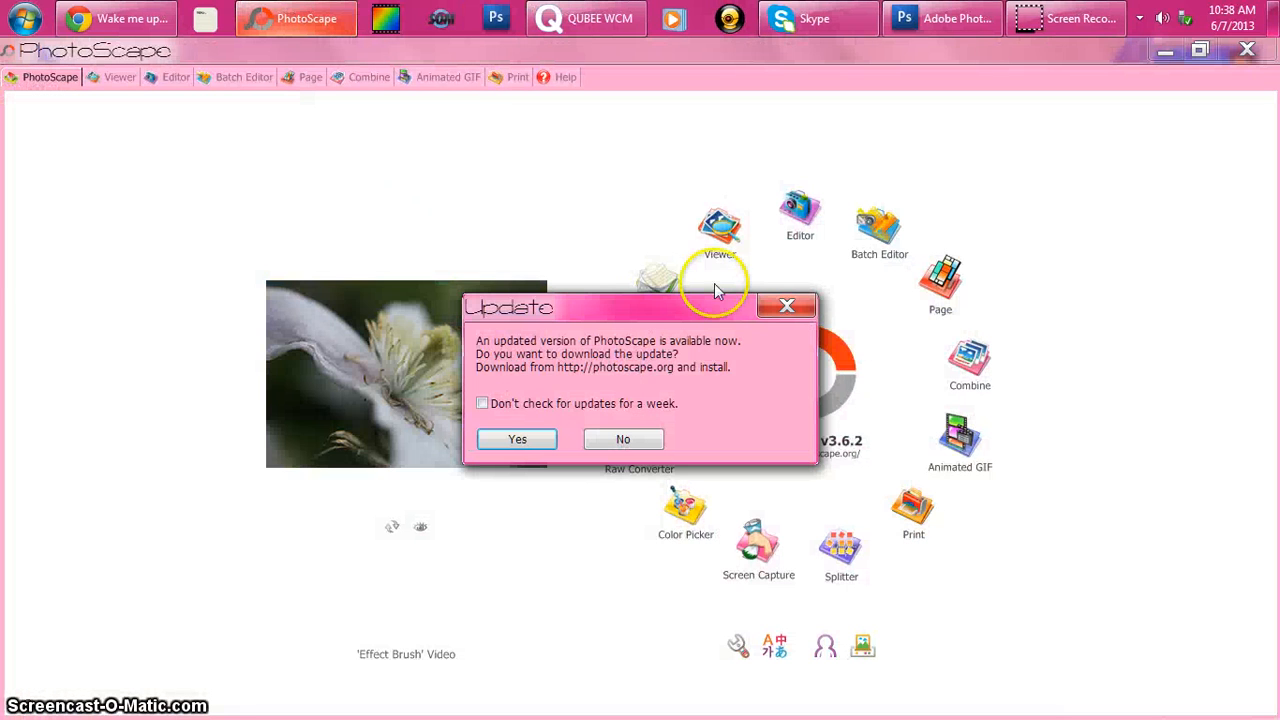
left_click(785, 307)
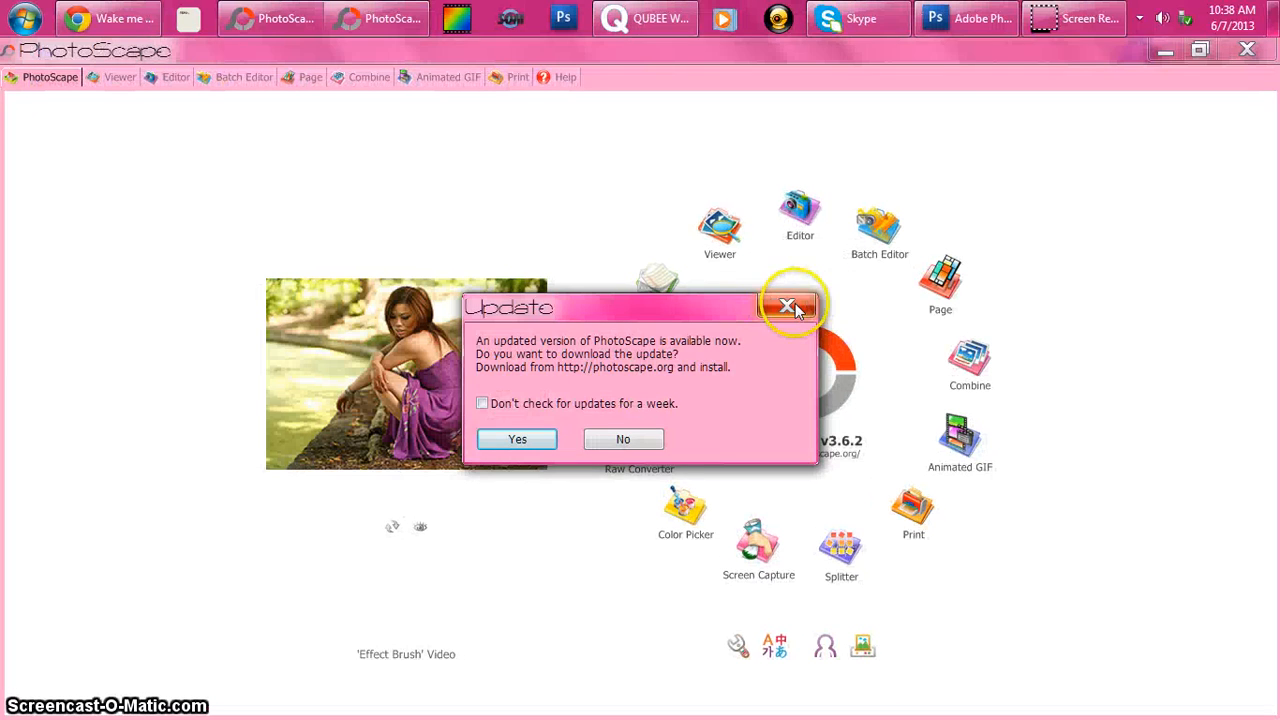
left_click(794, 287)
left_click(1250, 50)
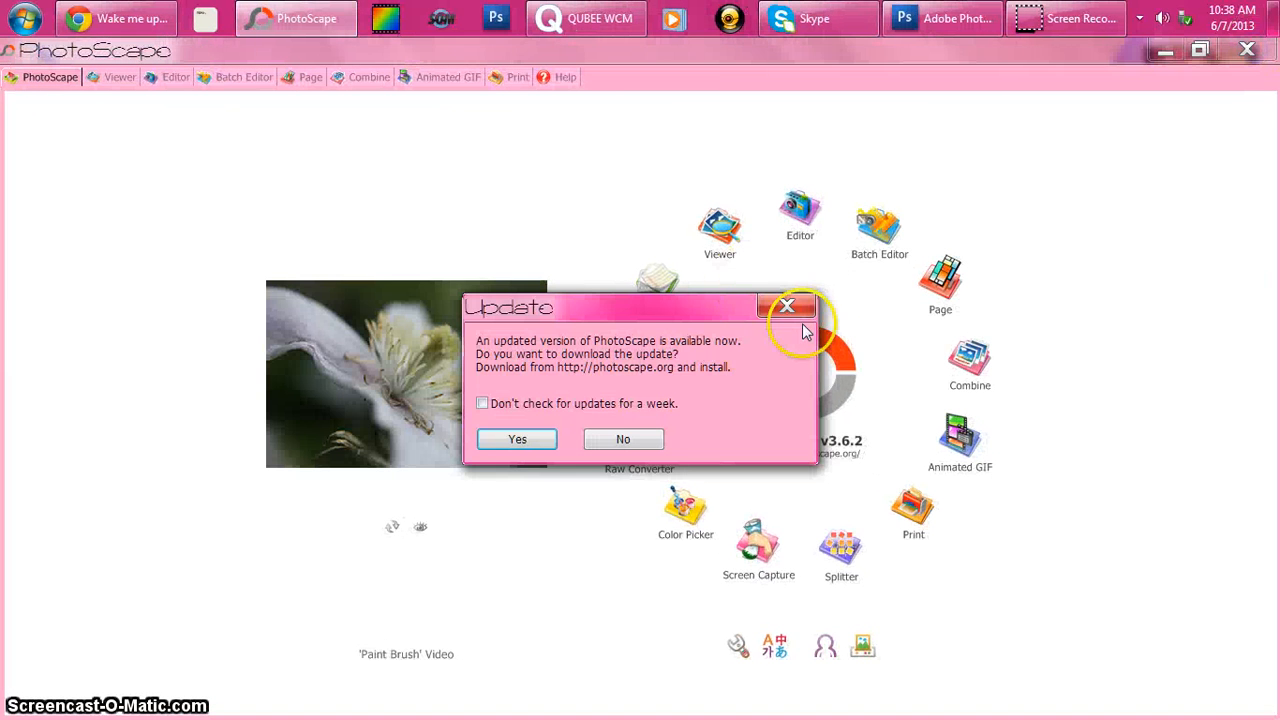
left_click(781, 302)
left_click(790, 215)
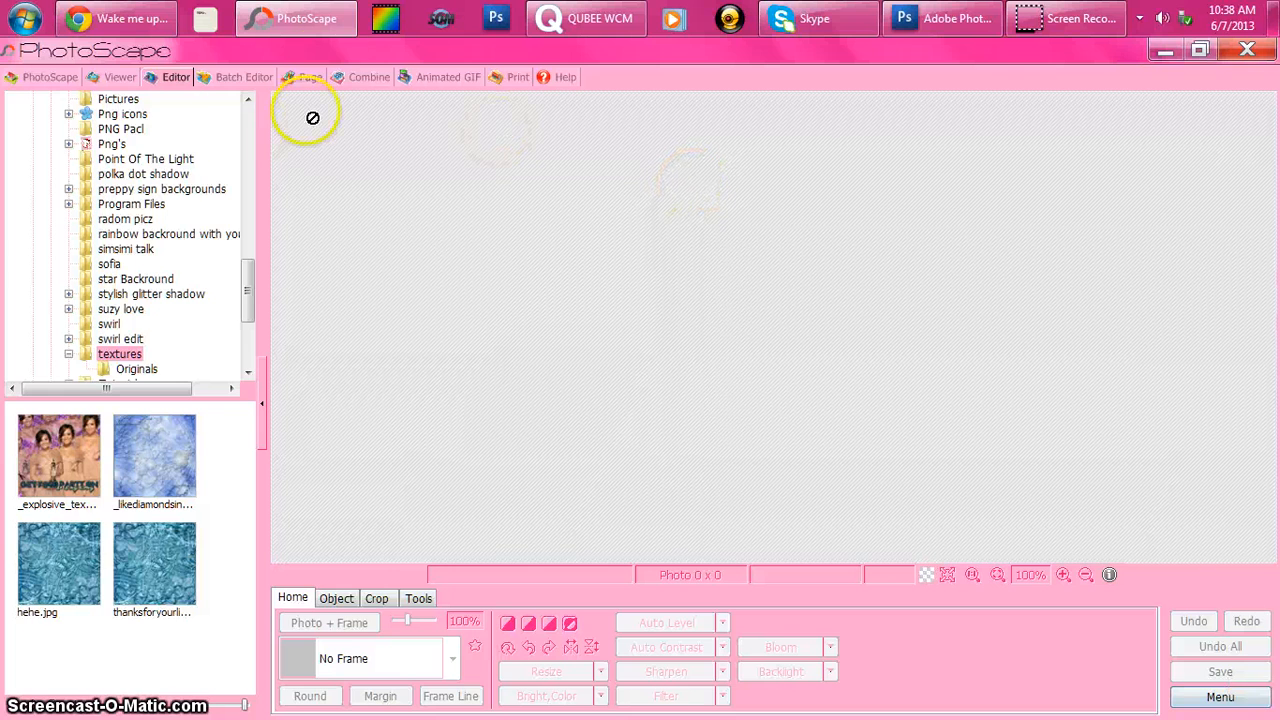
left_click(313, 76)
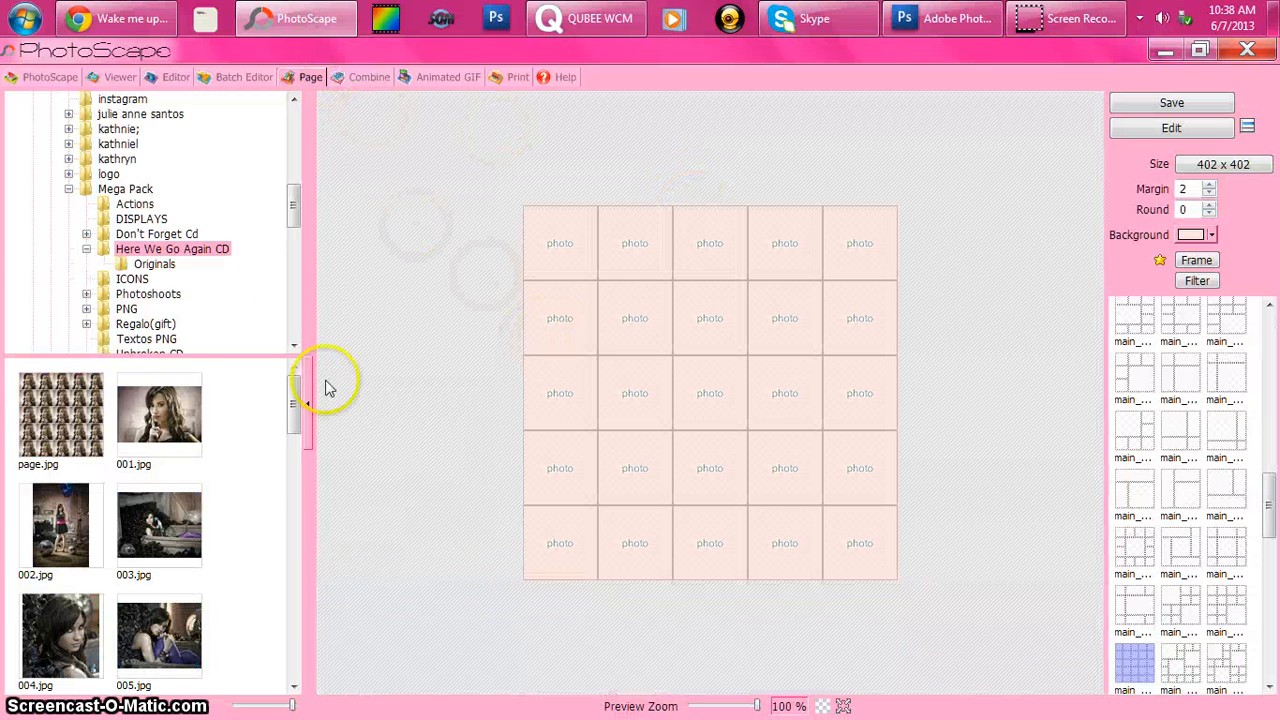
left_click(80, 420)
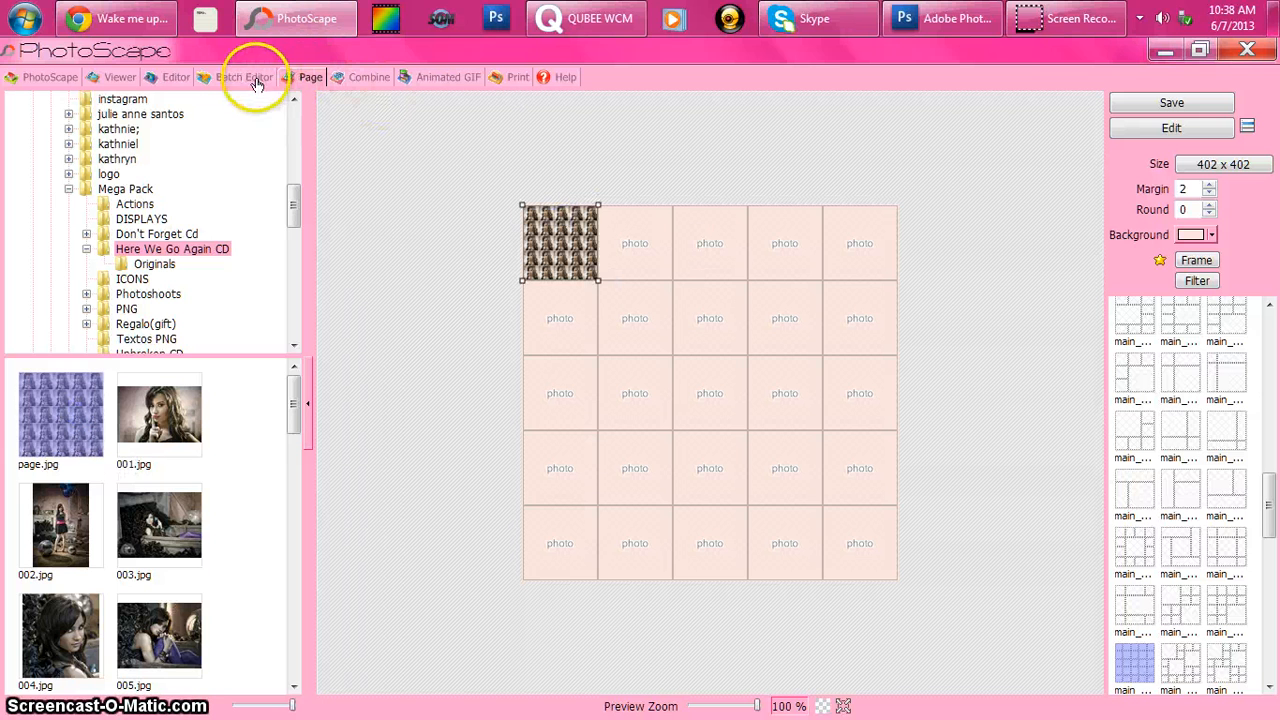
left_click(168, 77)
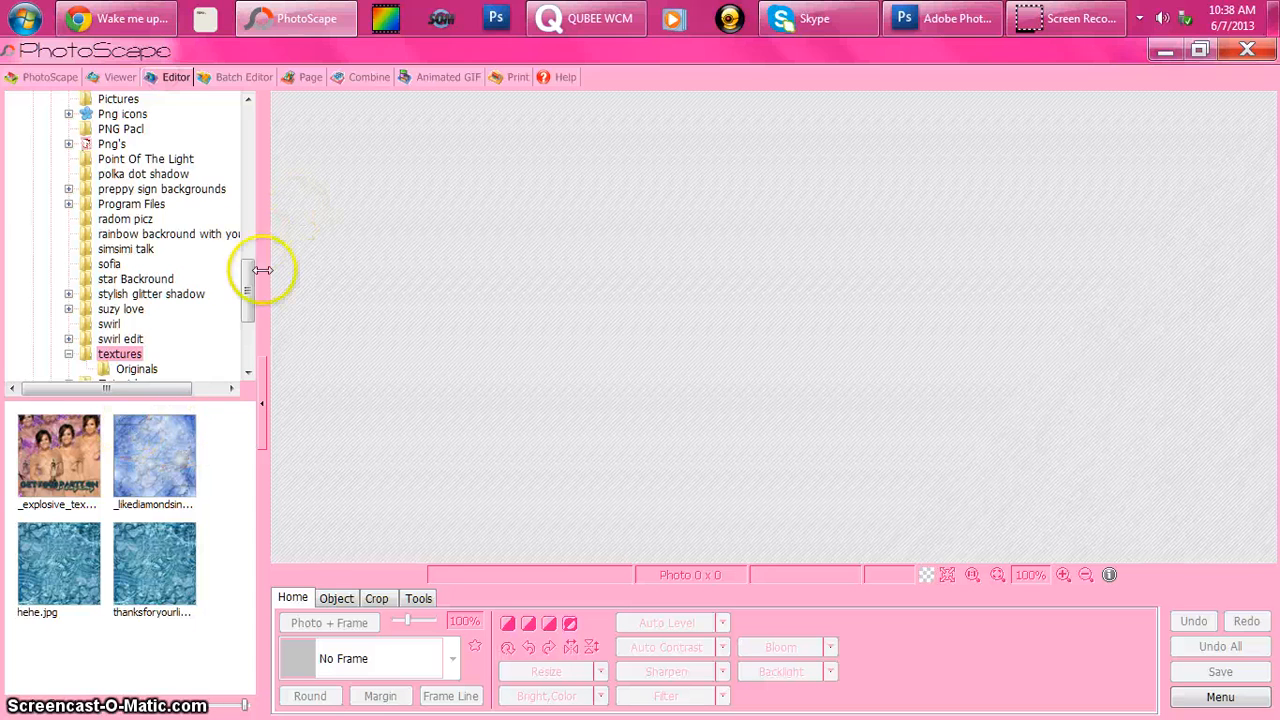
Open page.jpg from the Here We Go Again CD folder inside Mega Pack in the Editor
left_click_drag(251, 269, 248, 213)
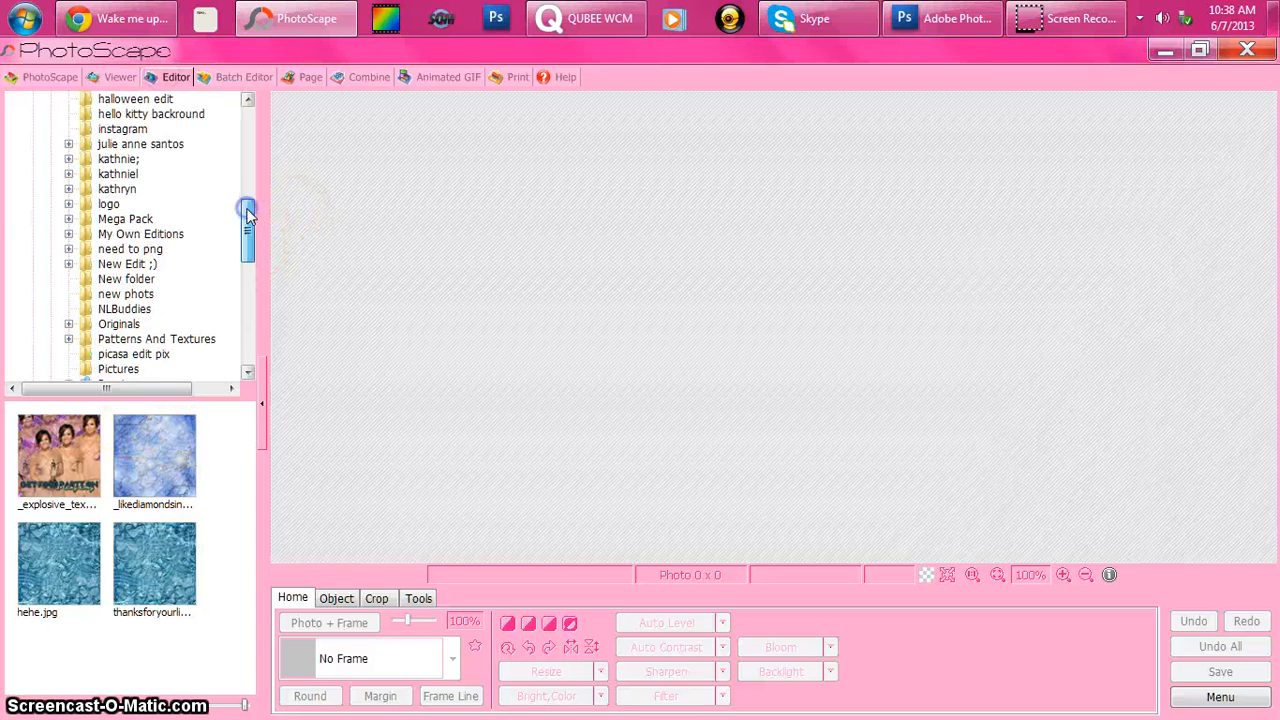
double_click(125, 218)
left_click_drag(249, 223, 249, 234)
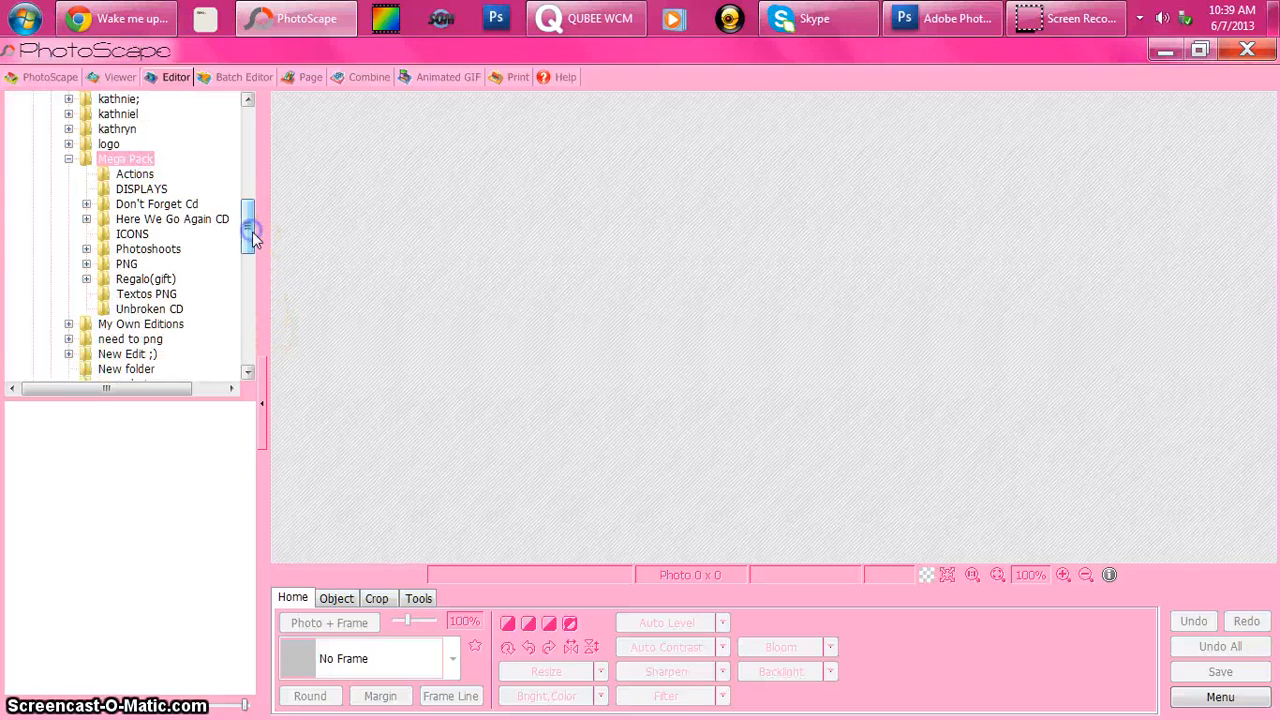
double_click(212, 222)
left_click(30, 470)
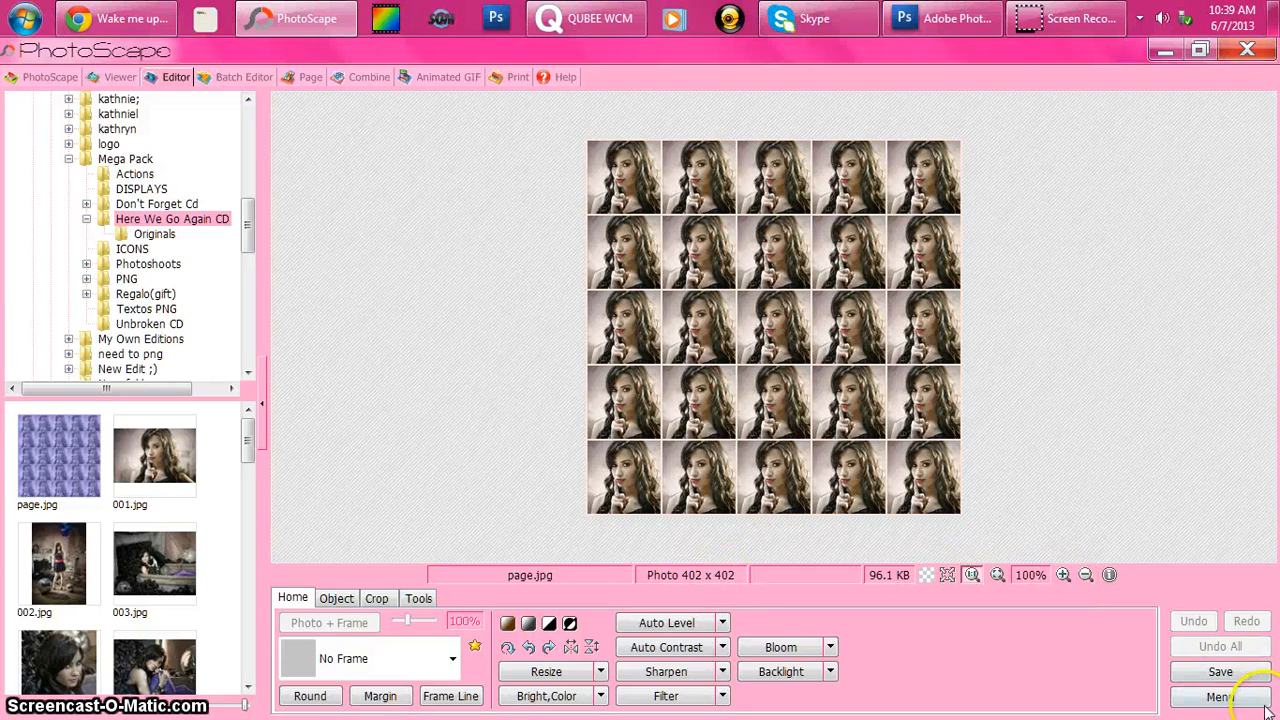
Create a new blank photo 1200 pixels wide and 1200 pixels high
left_click(1262, 705)
left_click(889, 484)
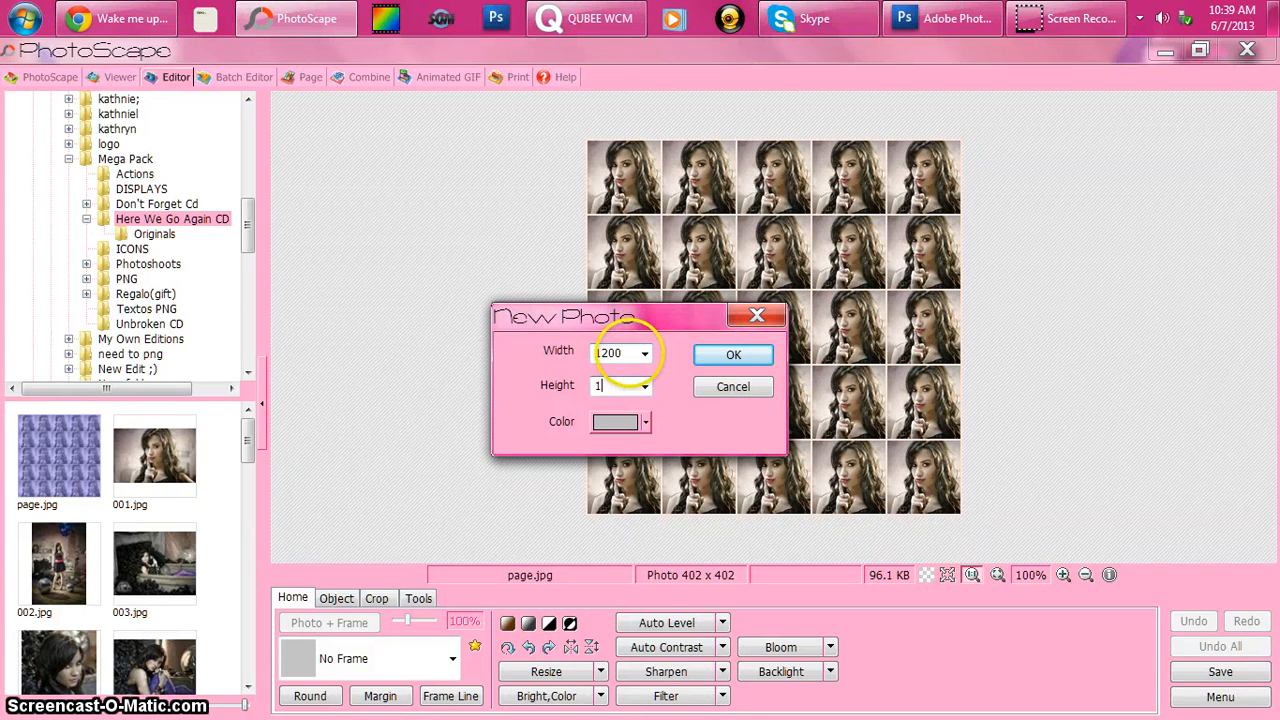
type("1200")
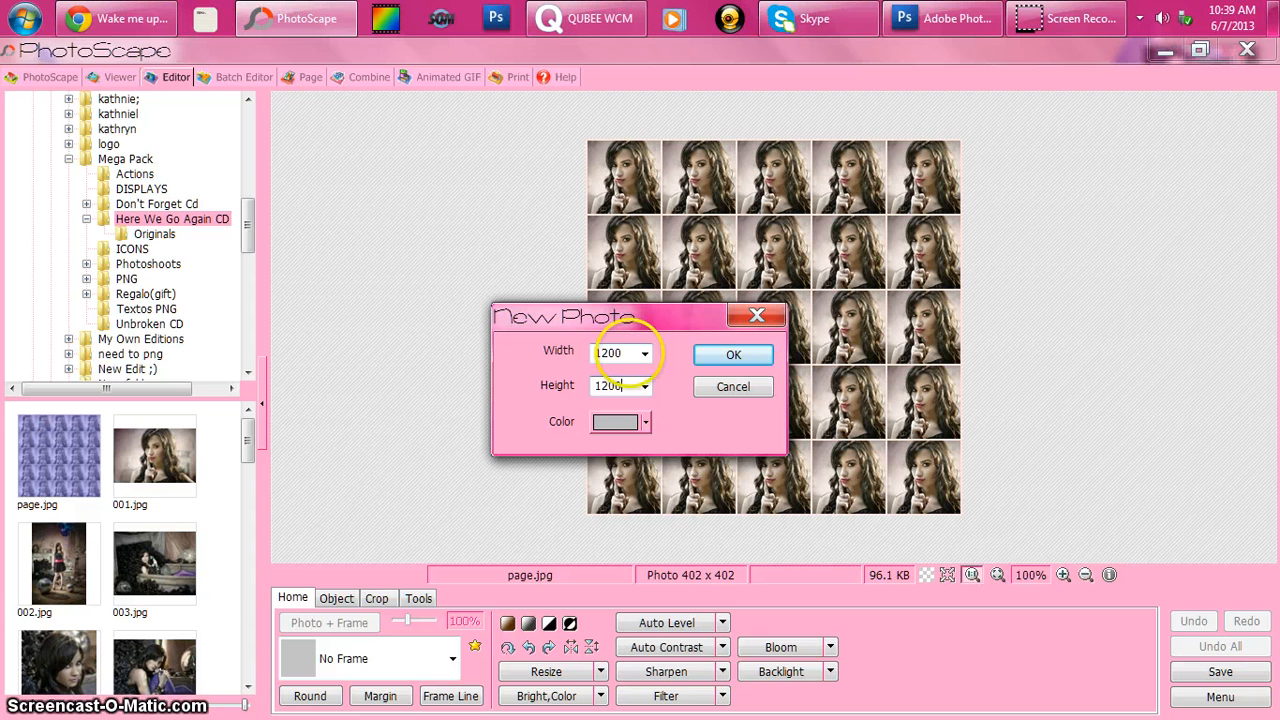
left_click(734, 358)
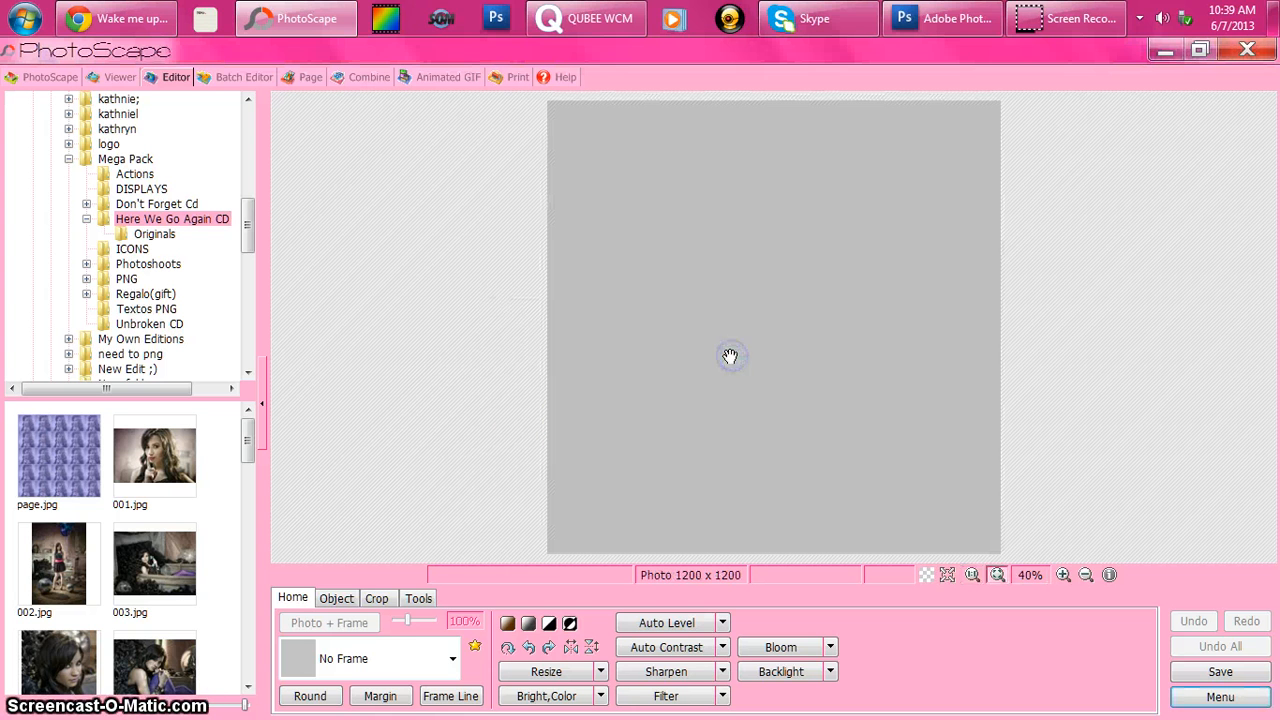
Start inserting a photo object and show the contents of the D: drive without the preview pane
left_click(287, 624)
left_click(336, 598)
left_click(288, 627)
left_click(341, 588)
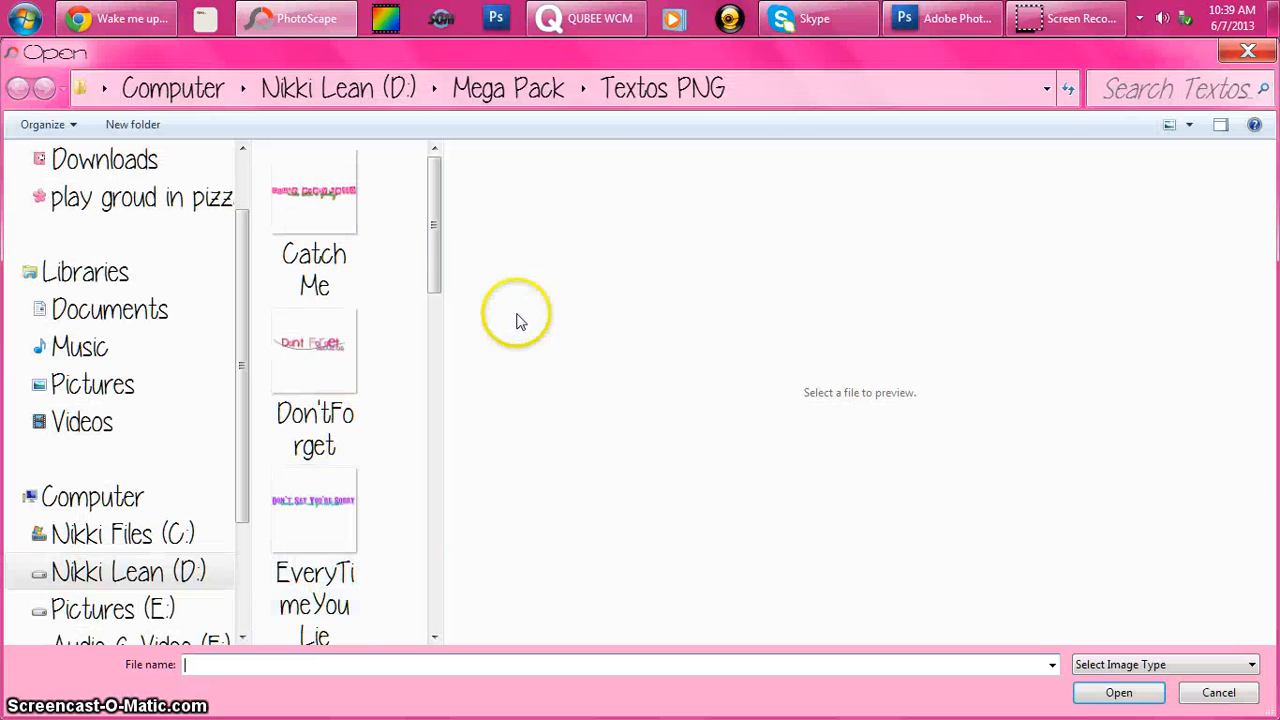
left_click(320, 90)
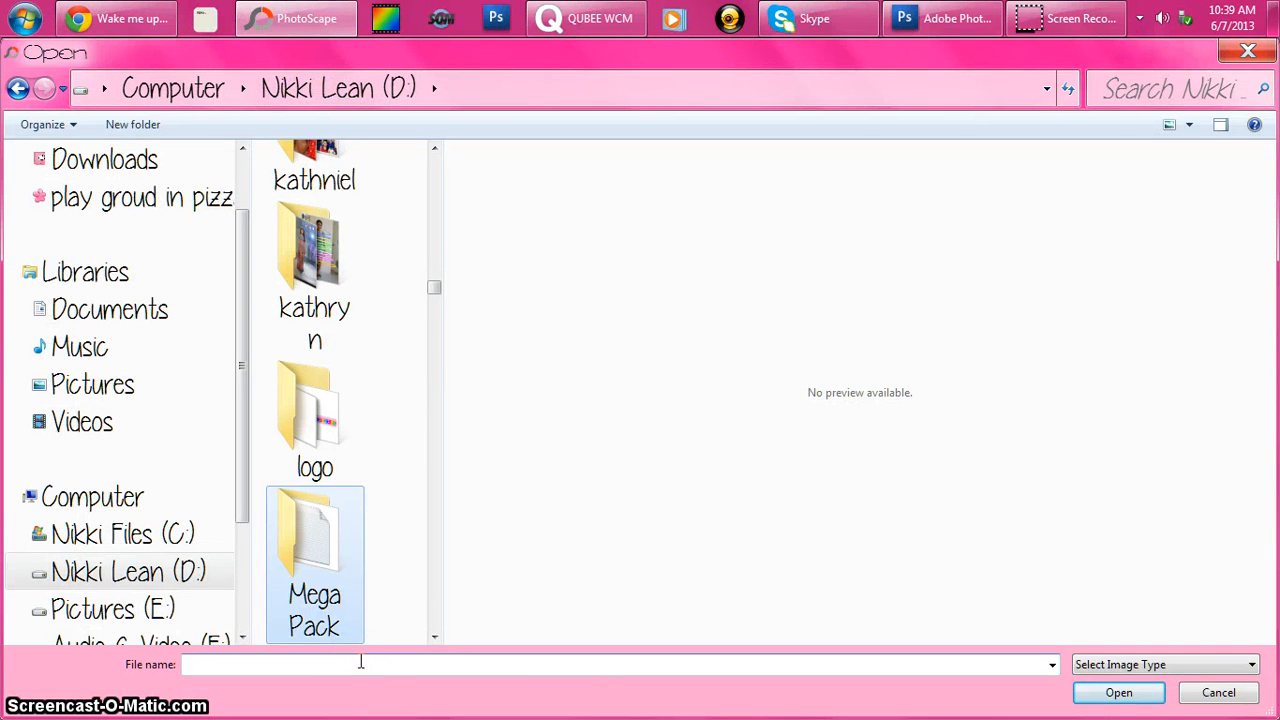
left_click(1221, 125)
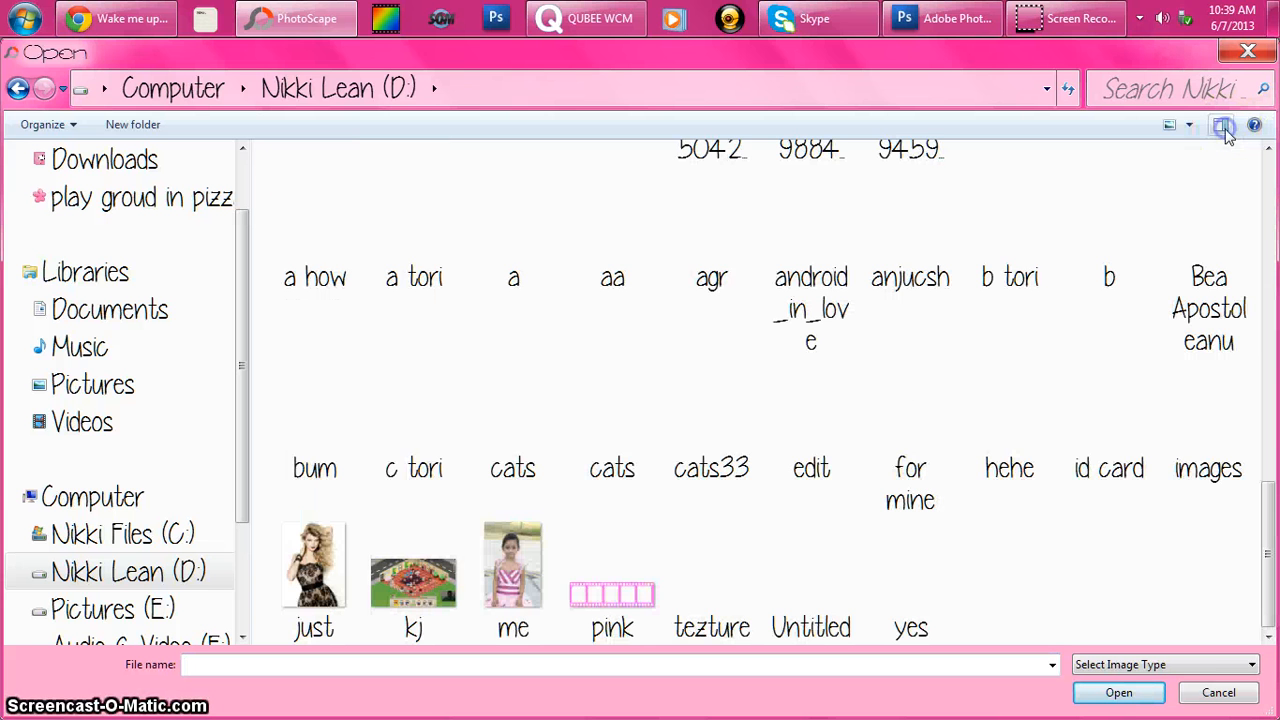
Find the Mega Pack folder on the D: drive and open it
left_click_drag(1266, 585, 1268, 388)
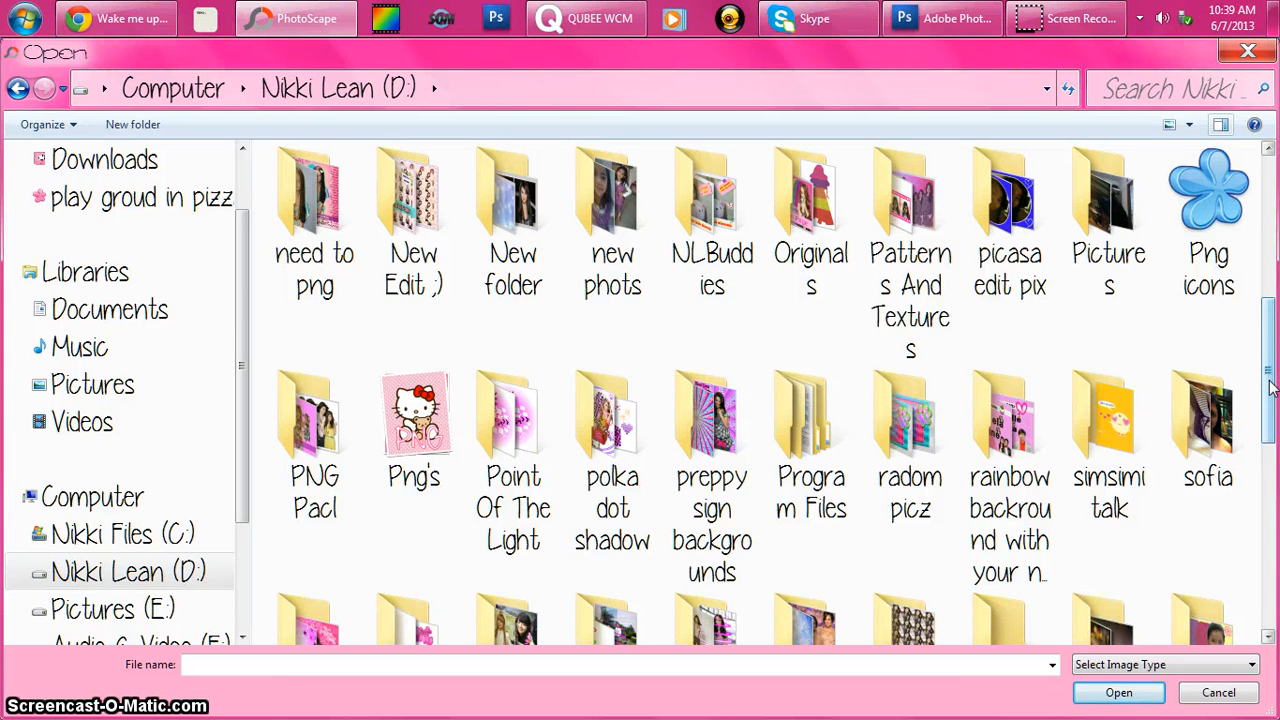
left_click_drag(1270, 385, 1240, 457)
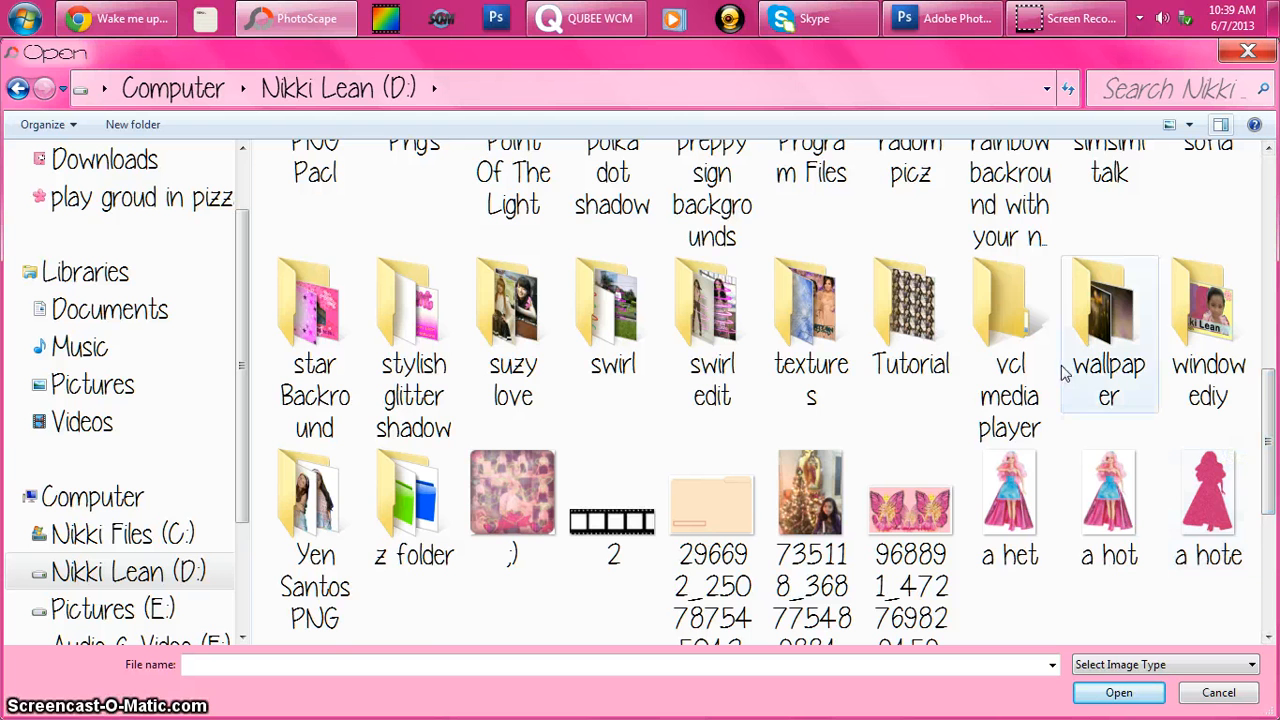
left_click(1268, 432)
left_click_drag(1268, 432, 1251, 336)
left_click(1093, 265)
left_click(1101, 253)
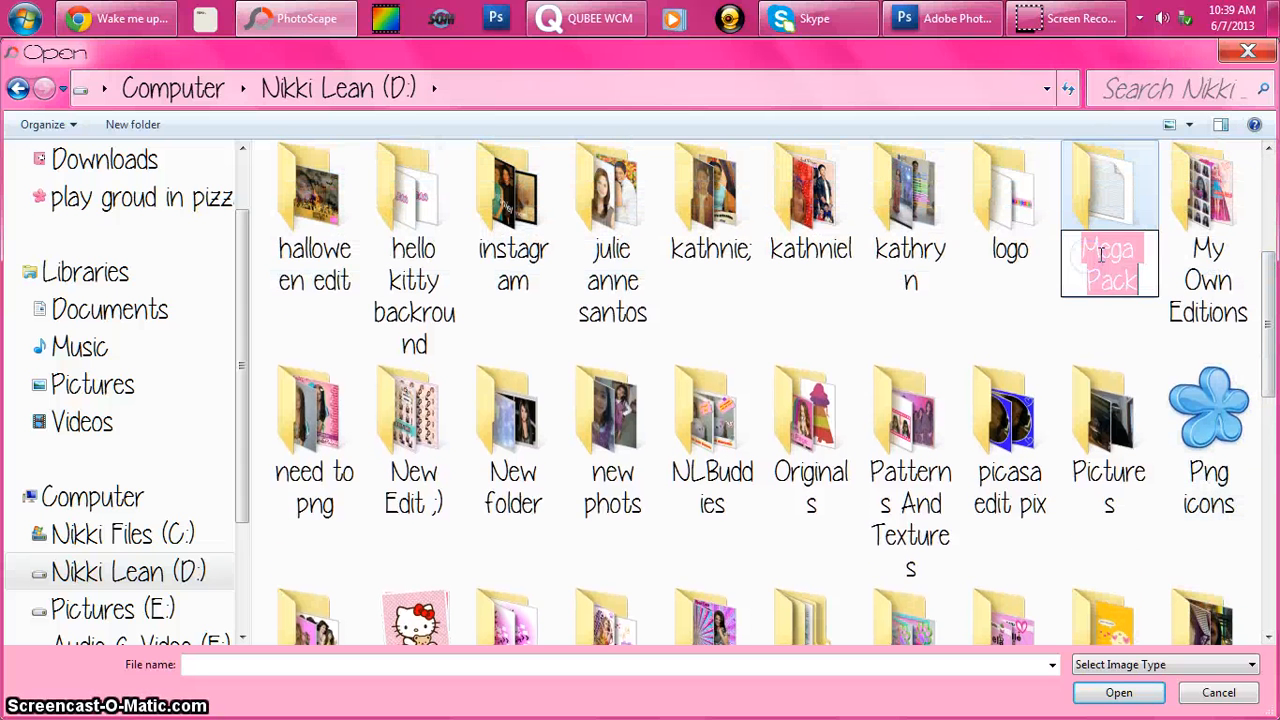
left_click(1099, 165)
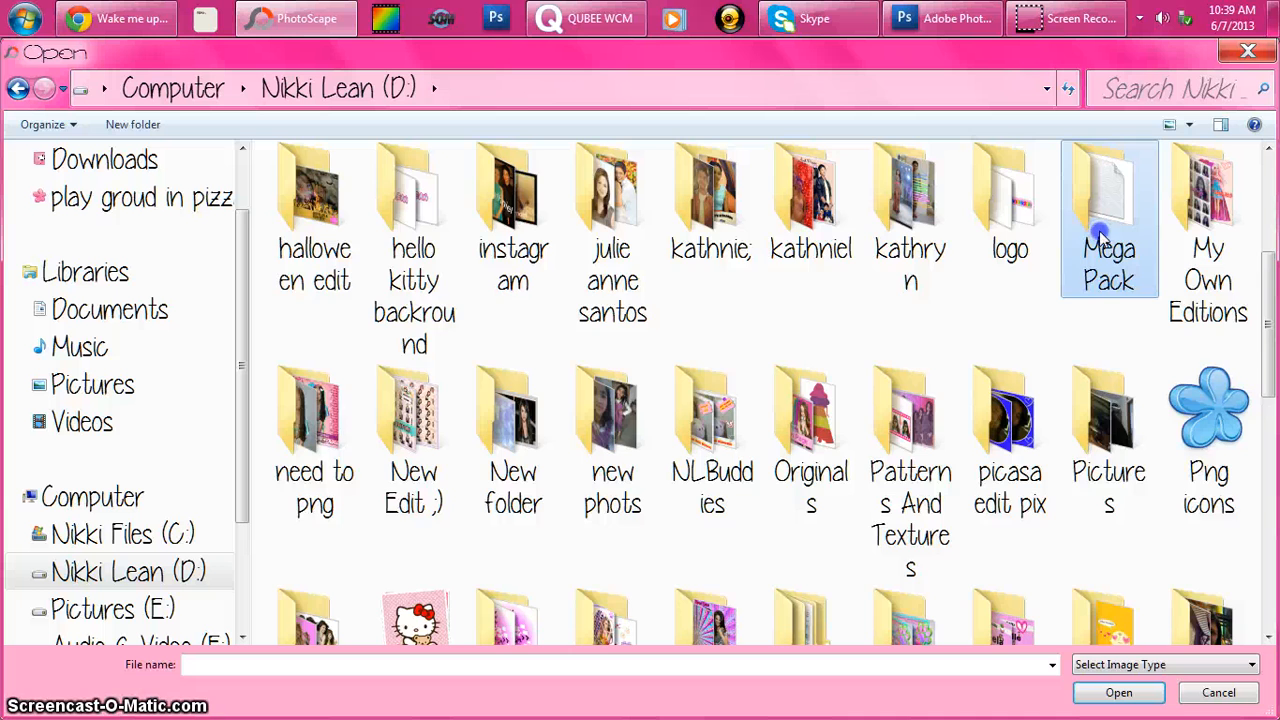
double_click(1099, 165)
Insert page.jpg from the Here We Go Again CD folder as a photo object on the blank canvas
double_click(408, 258)
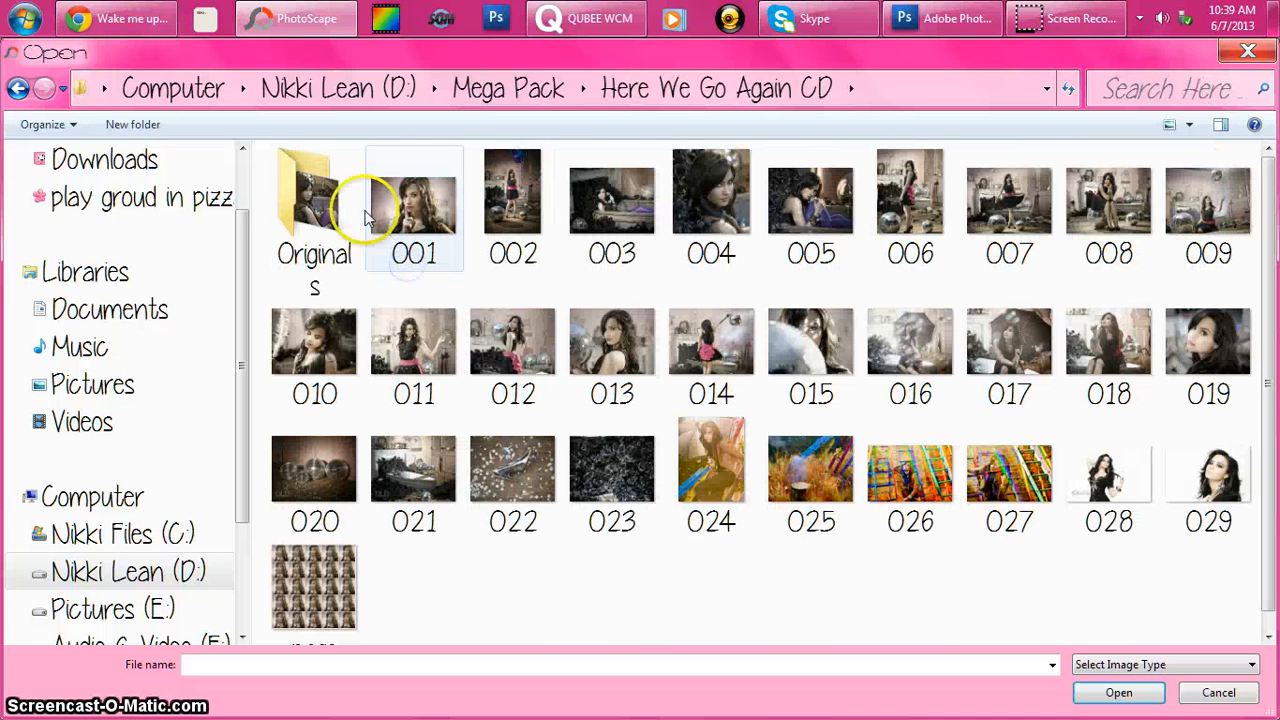
double_click(363, 560)
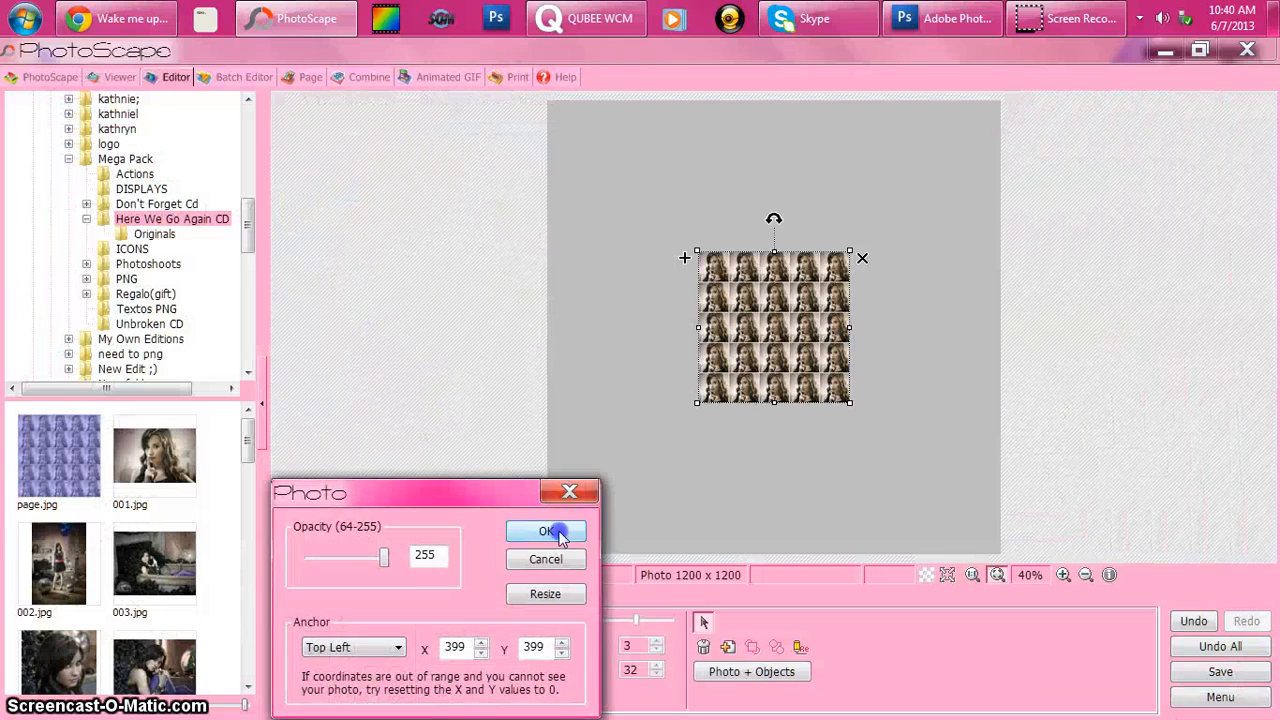
left_click(558, 532)
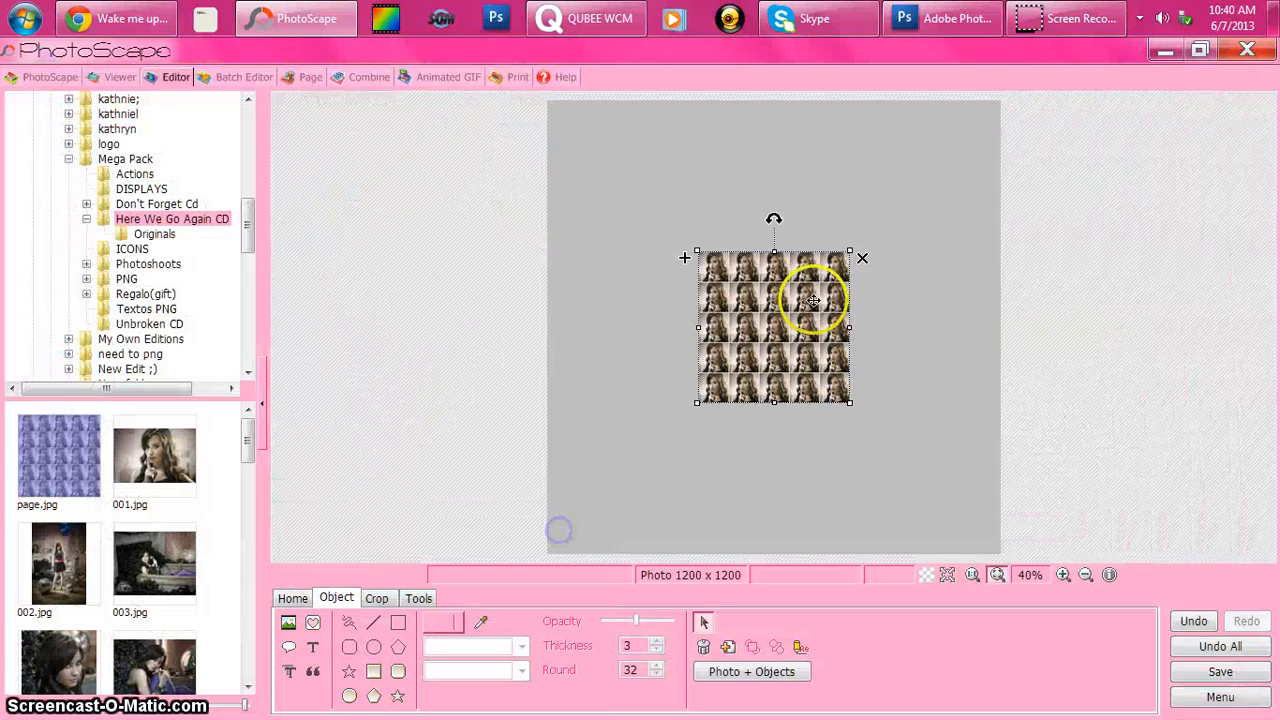
Enlarge the inserted photo grid to slightly over half the canvas width and tilt it slightly counterclockwise near the canvas's upper edge
left_click_drag(700, 251, 591, 176)
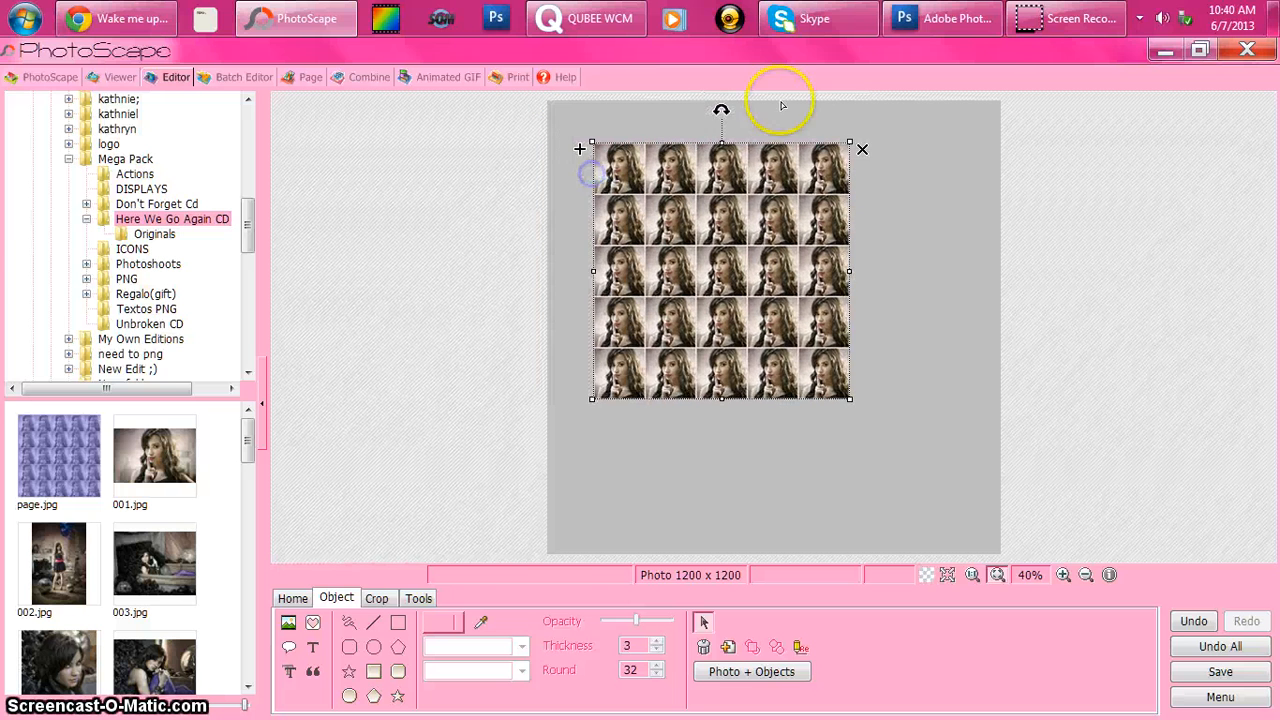
left_click_drag(723, 110, 680, 114)
left_click_drag(725, 251, 697, 158)
Paste copies of the tilted photo grid and overlap them in two rows until they cover the canvas
key("ctrl+v")
left_click_drag(603, 106, 431, 117)
key("ctrl+v")
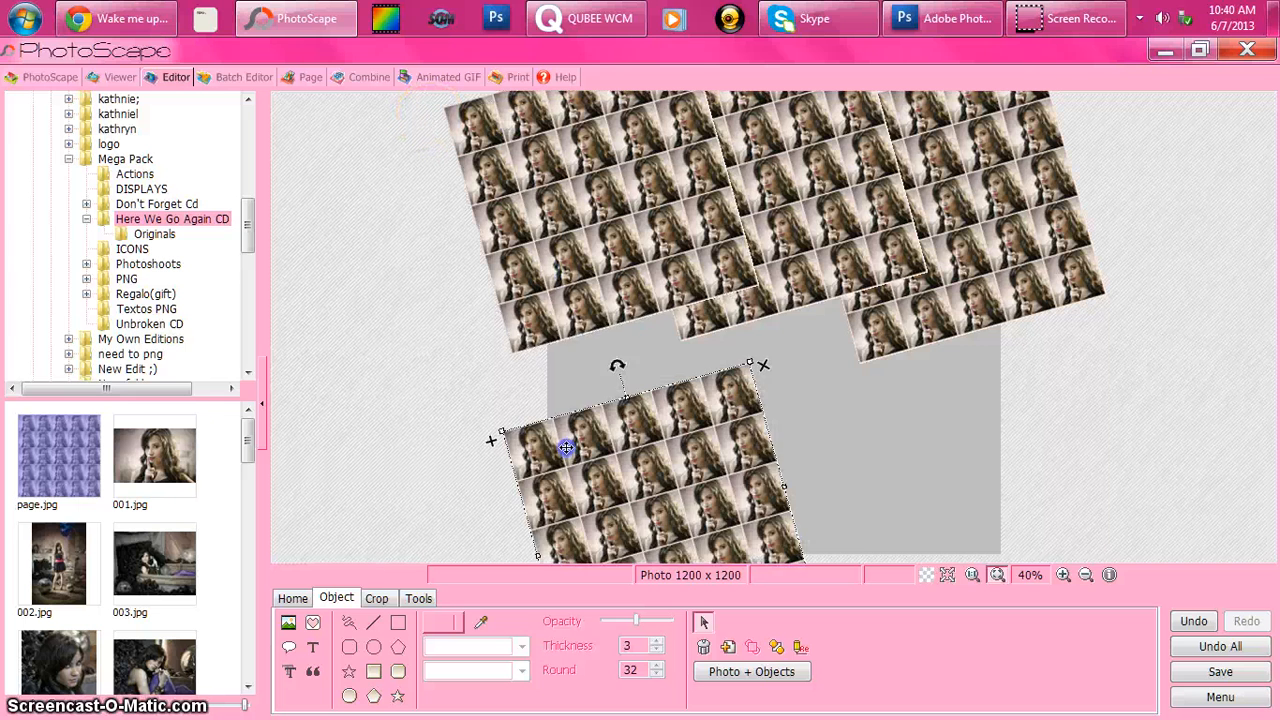
left_click_drag(563, 443, 540, 348)
left_click_drag(689, 442, 804, 440)
left_click_drag(724, 462, 714, 464)
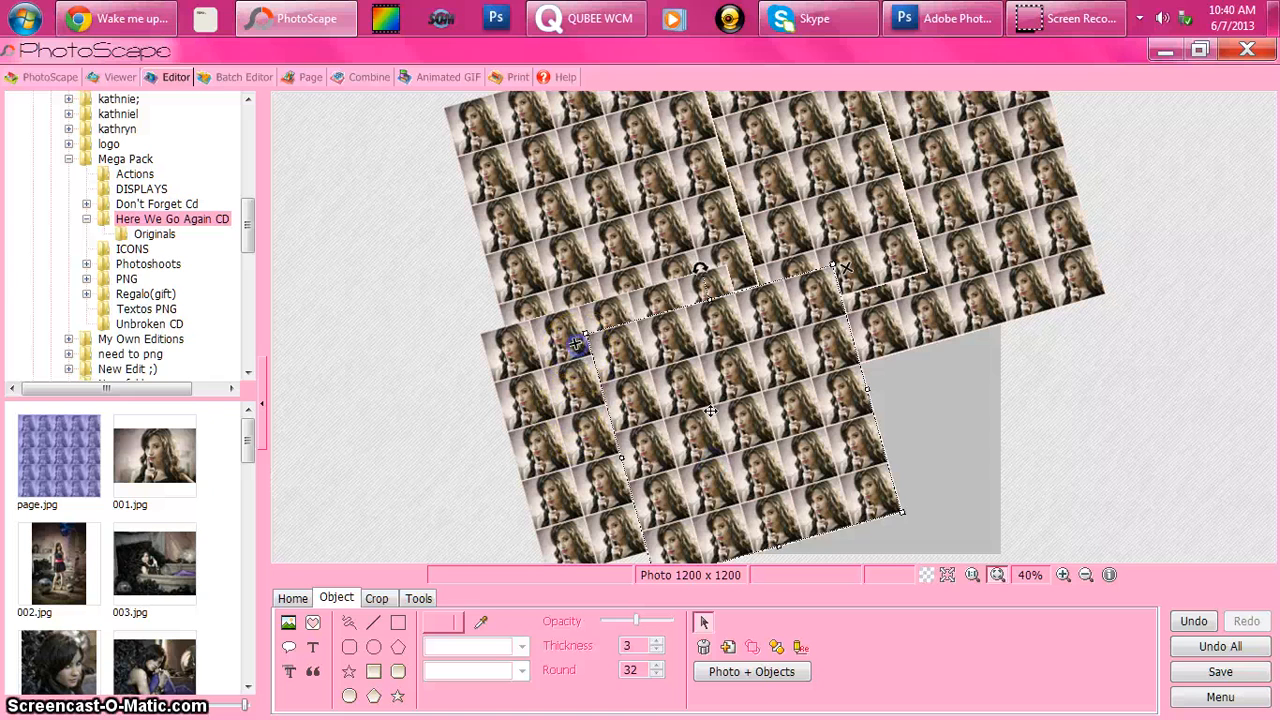
left_click_drag(576, 344, 963, 463)
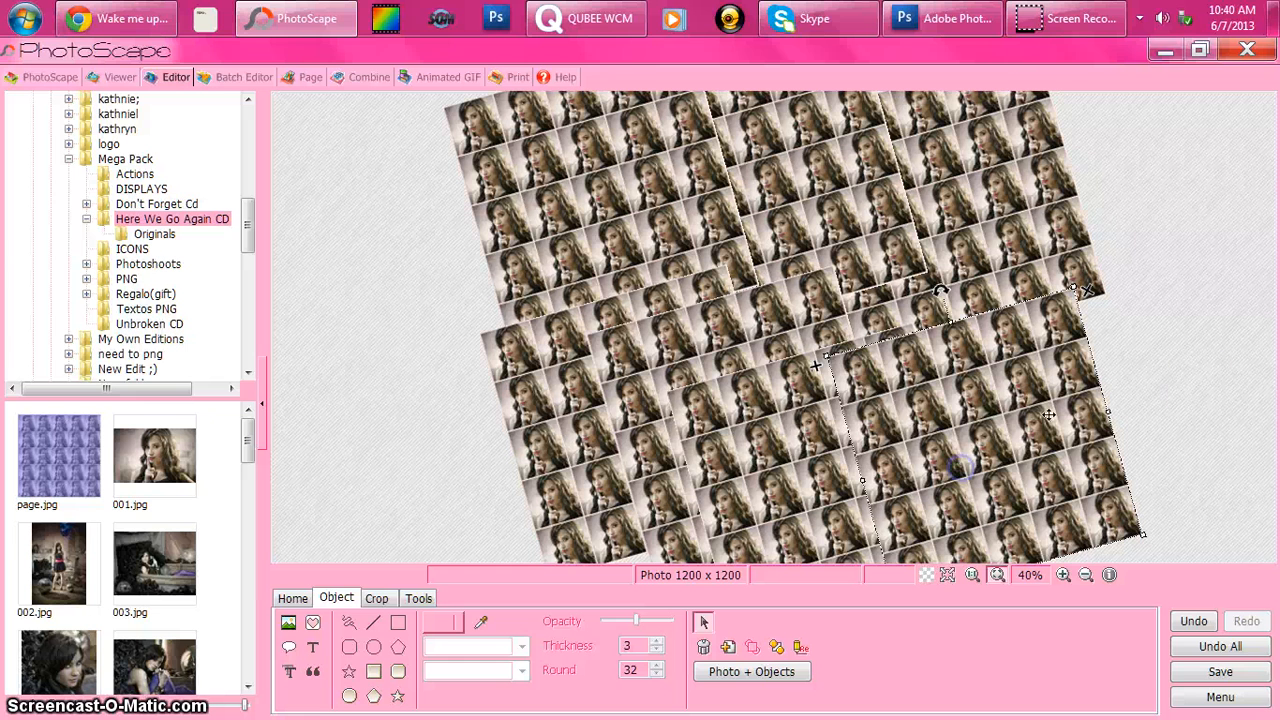
left_click(1222, 405)
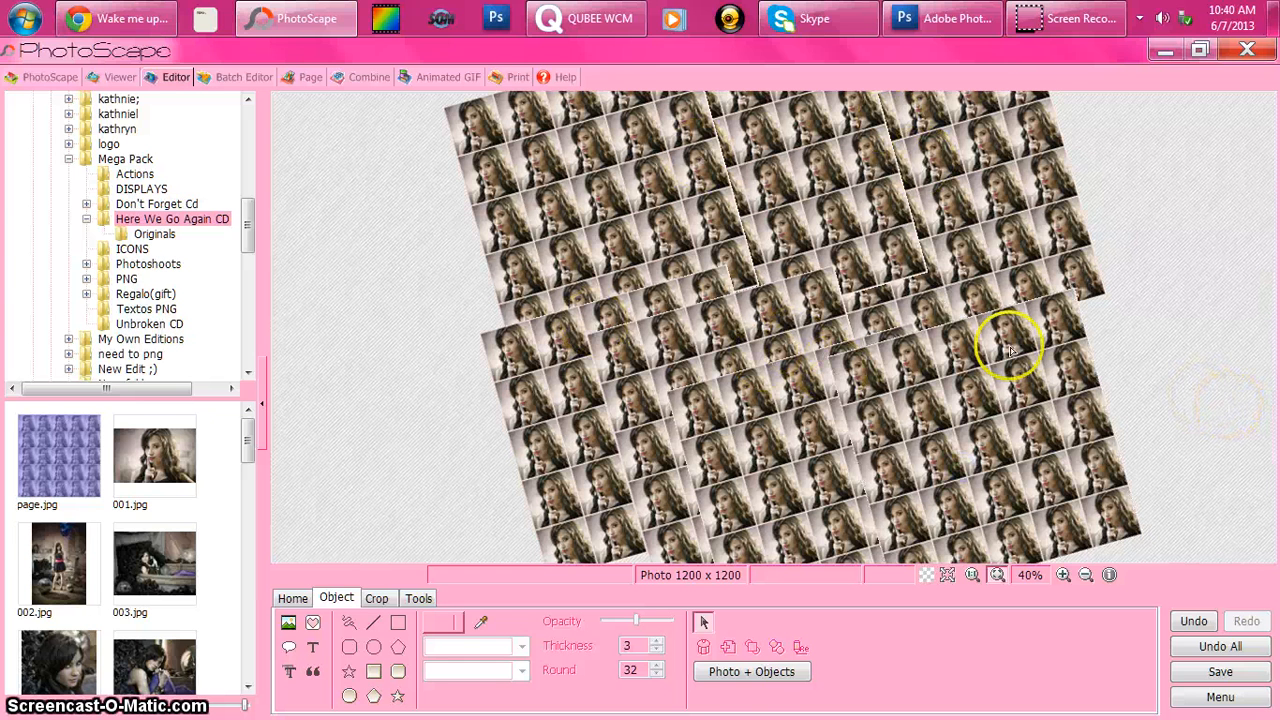
Try combining the photo with its grid objects, and undo the merge
left_click(823, 402)
left_click(731, 676)
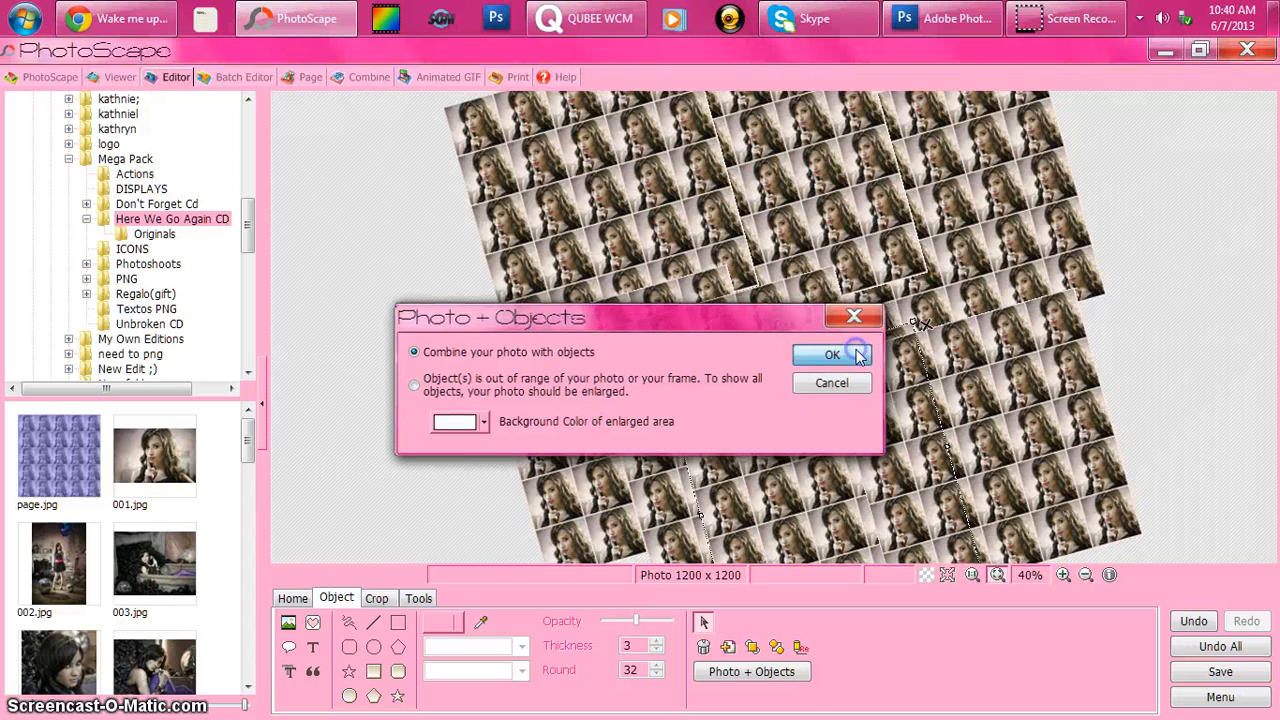
left_click(858, 357)
left_click(1053, 340)
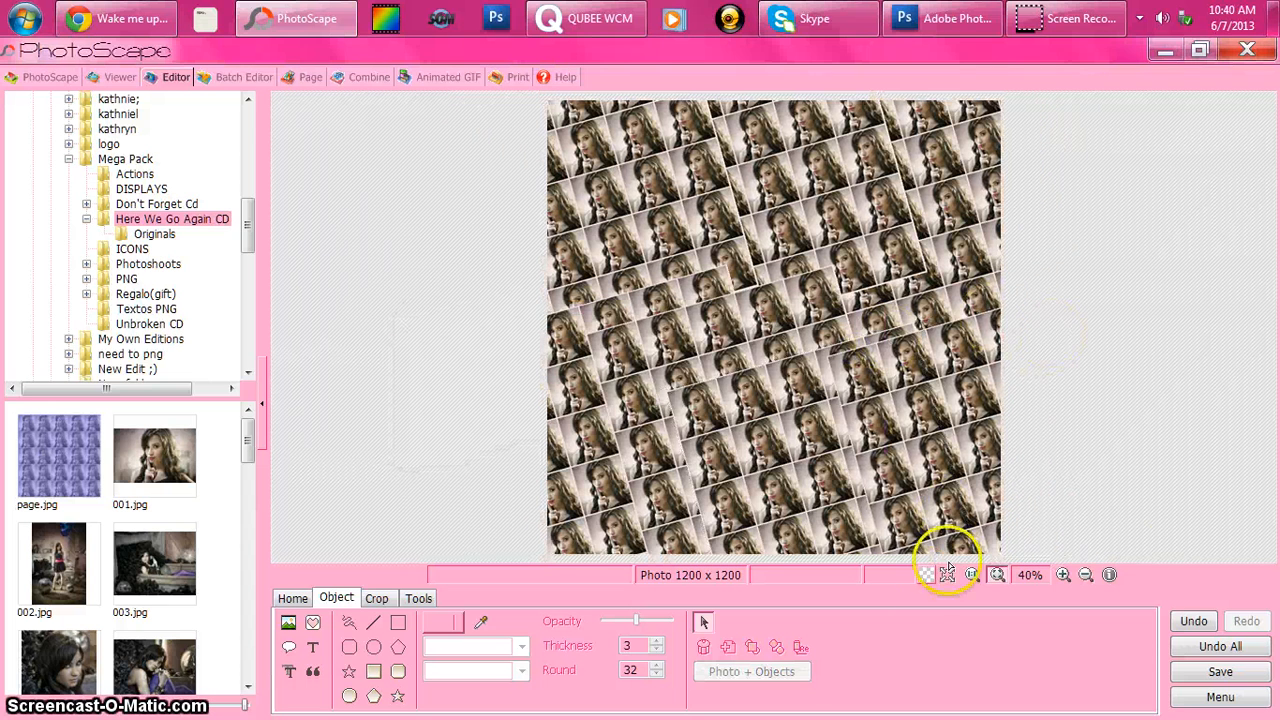
left_click(1193, 623)
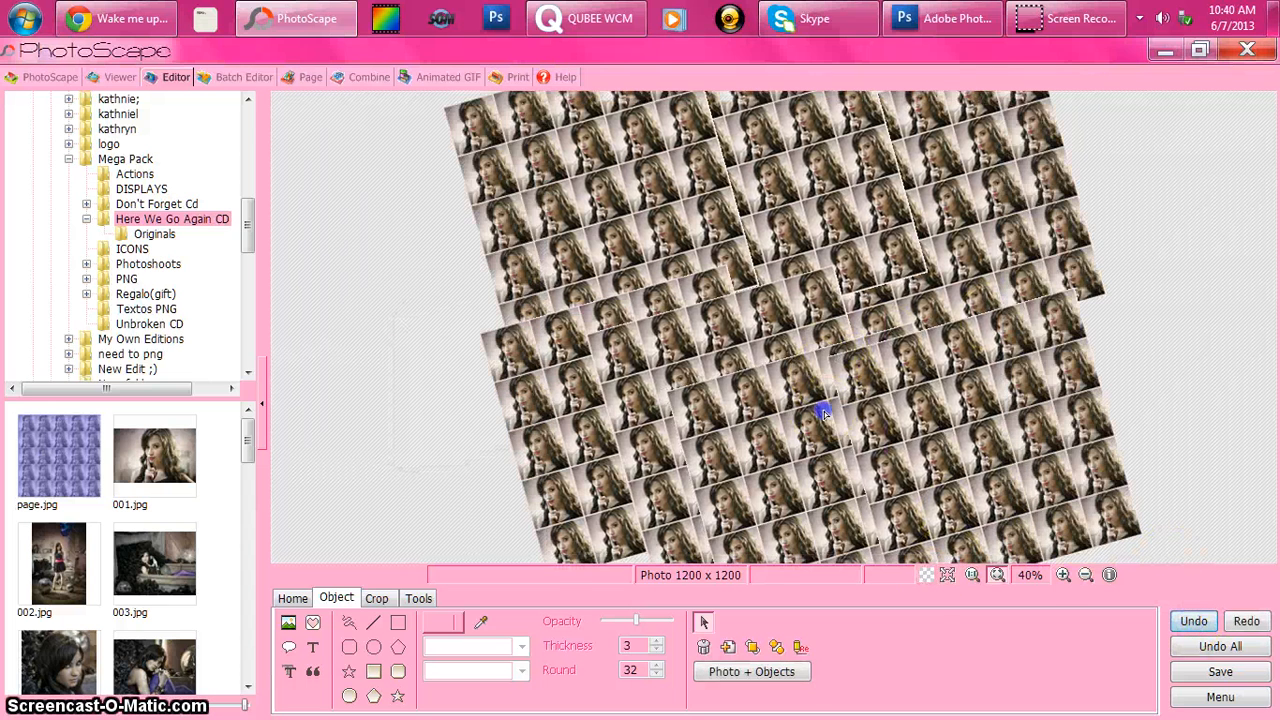
Move one grid copy to the canvas's lower-right corner and combine the photo with all its objects without enlarging it
left_click_drag(760, 412, 1013, 371)
left_click(790, 672)
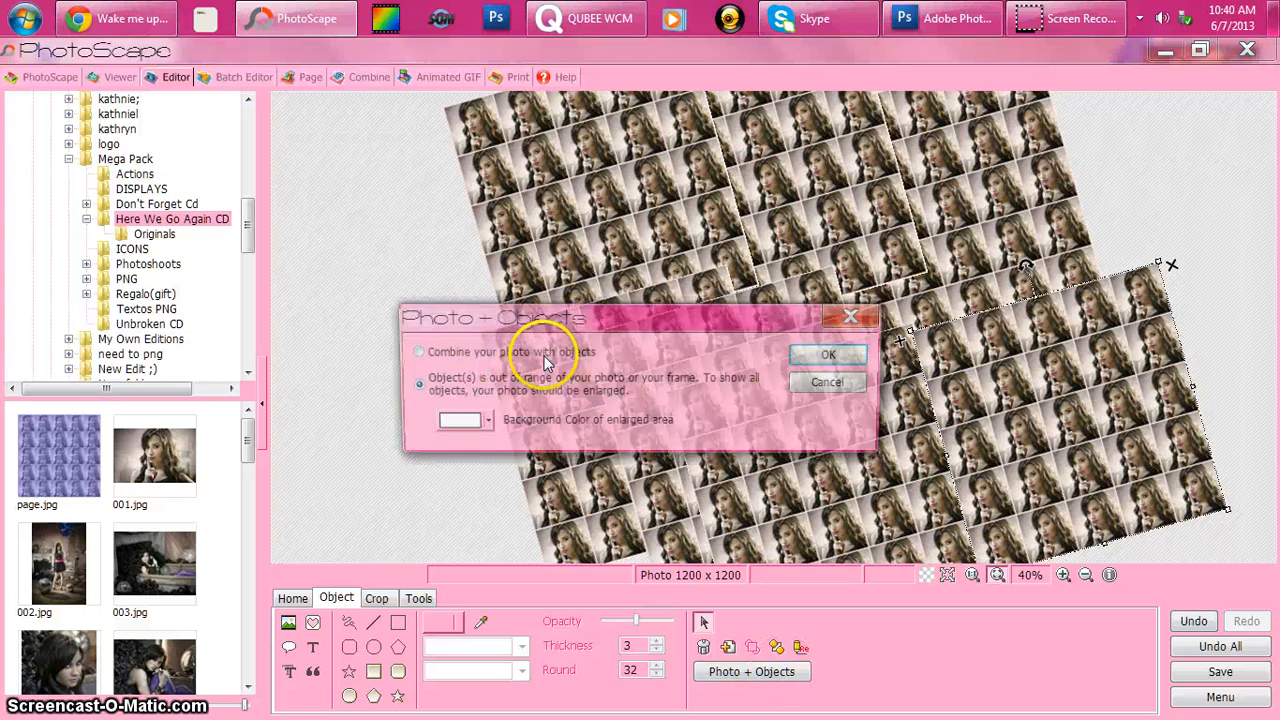
left_click(830, 356)
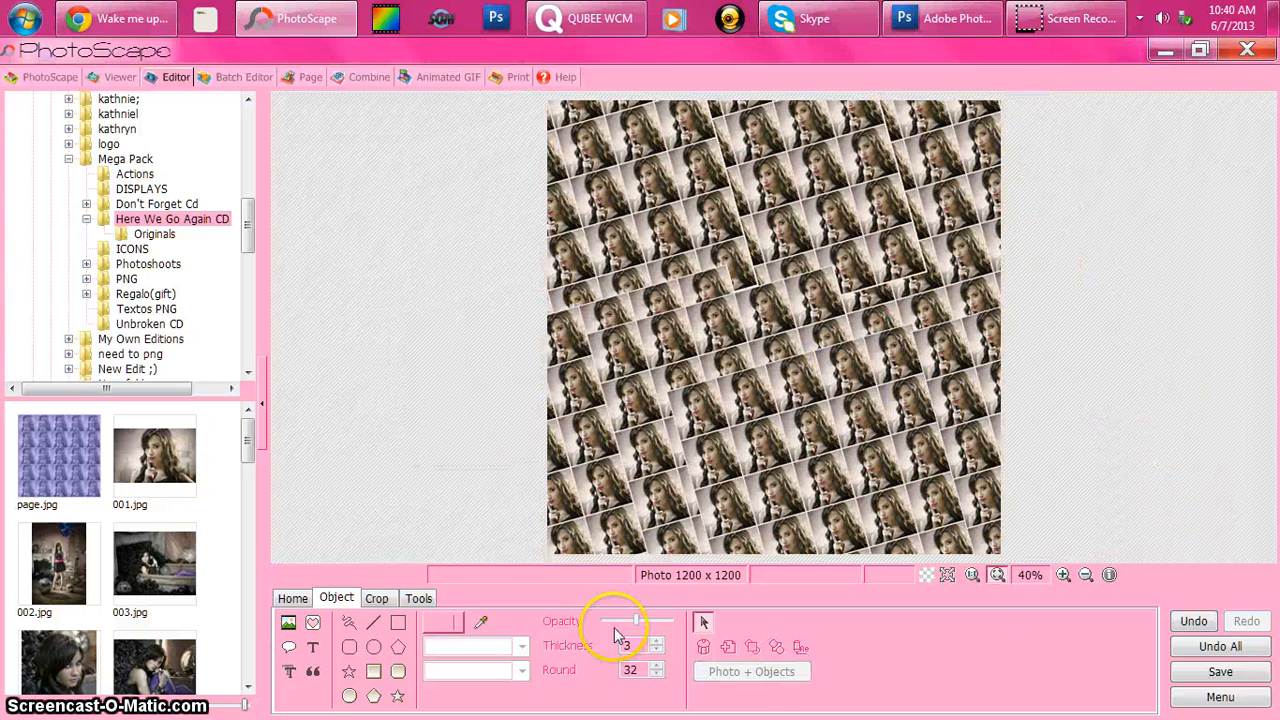
Start inserting a photo object and browse to the Png's folder on drive D
left_click(290, 622)
left_click(340, 582)
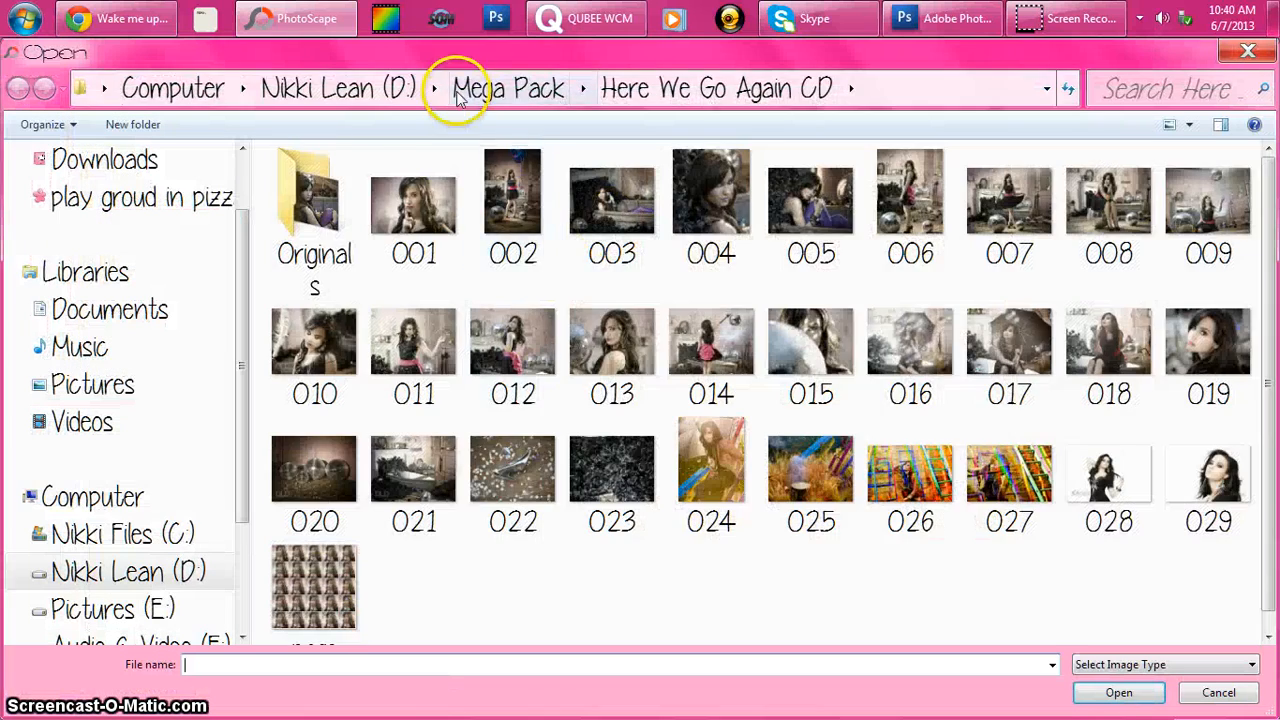
left_click(458, 92)
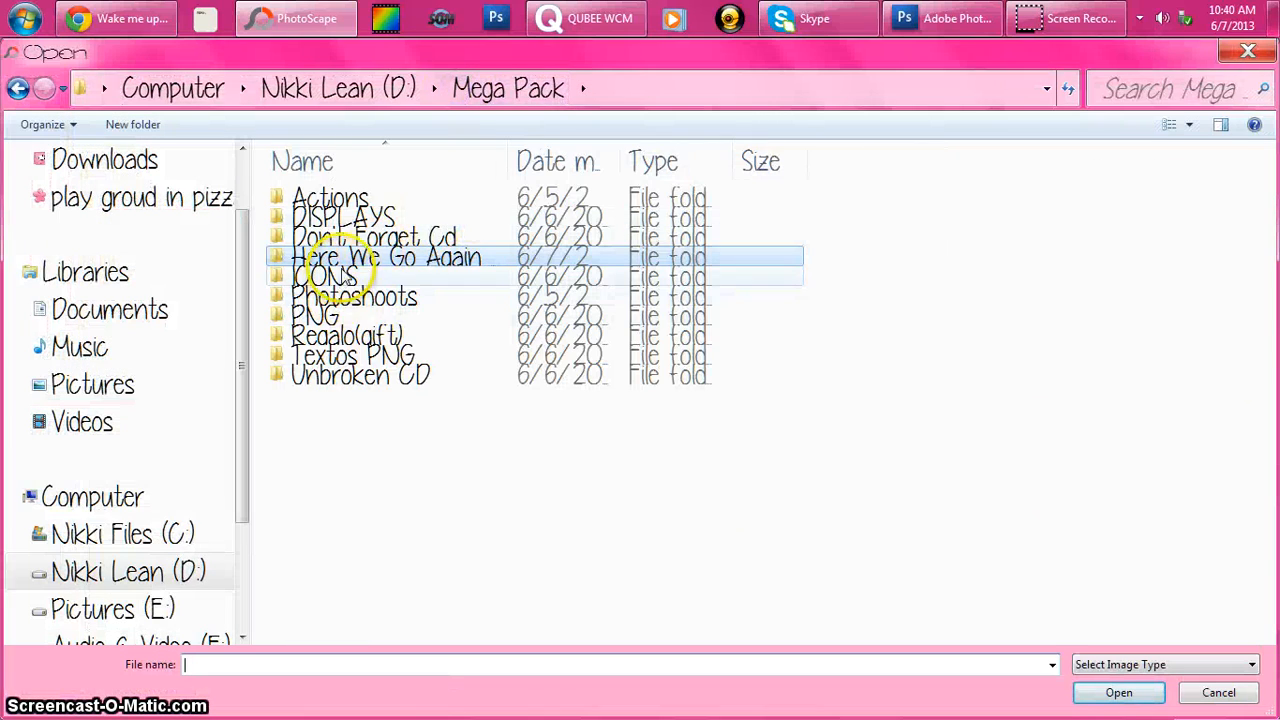
double_click(315, 316)
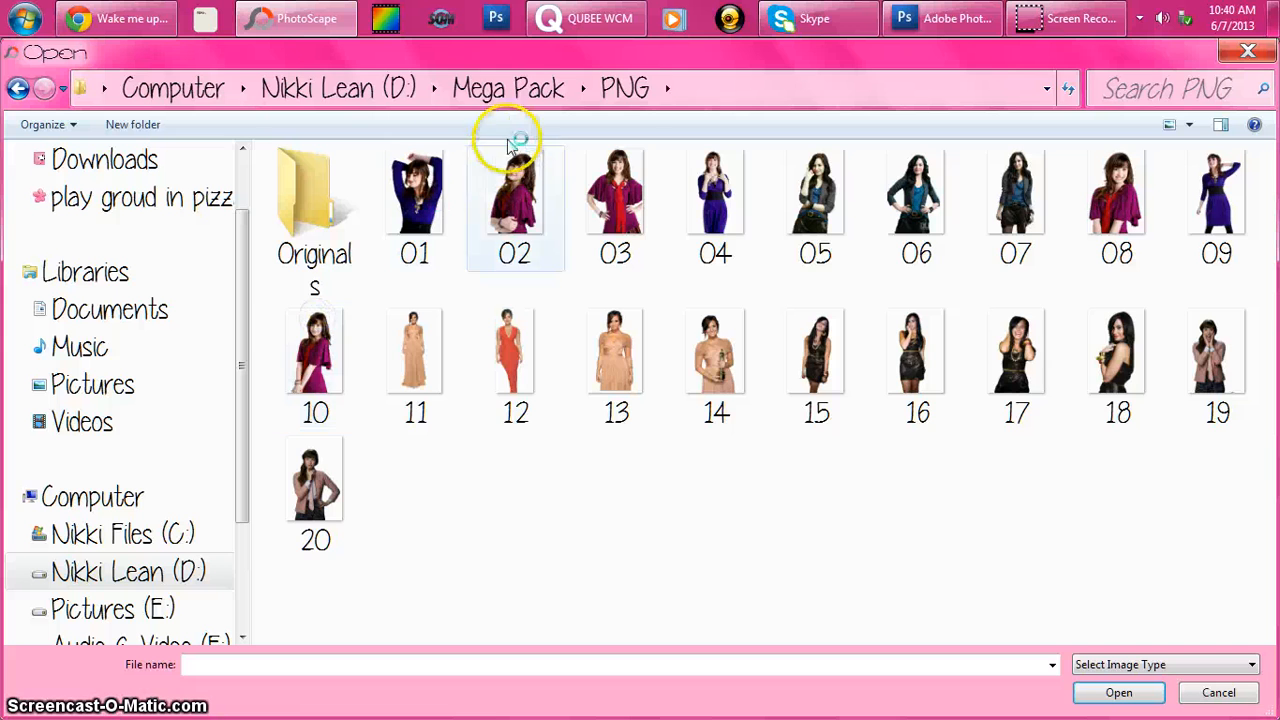
left_click(338, 88)
left_click(357, 662)
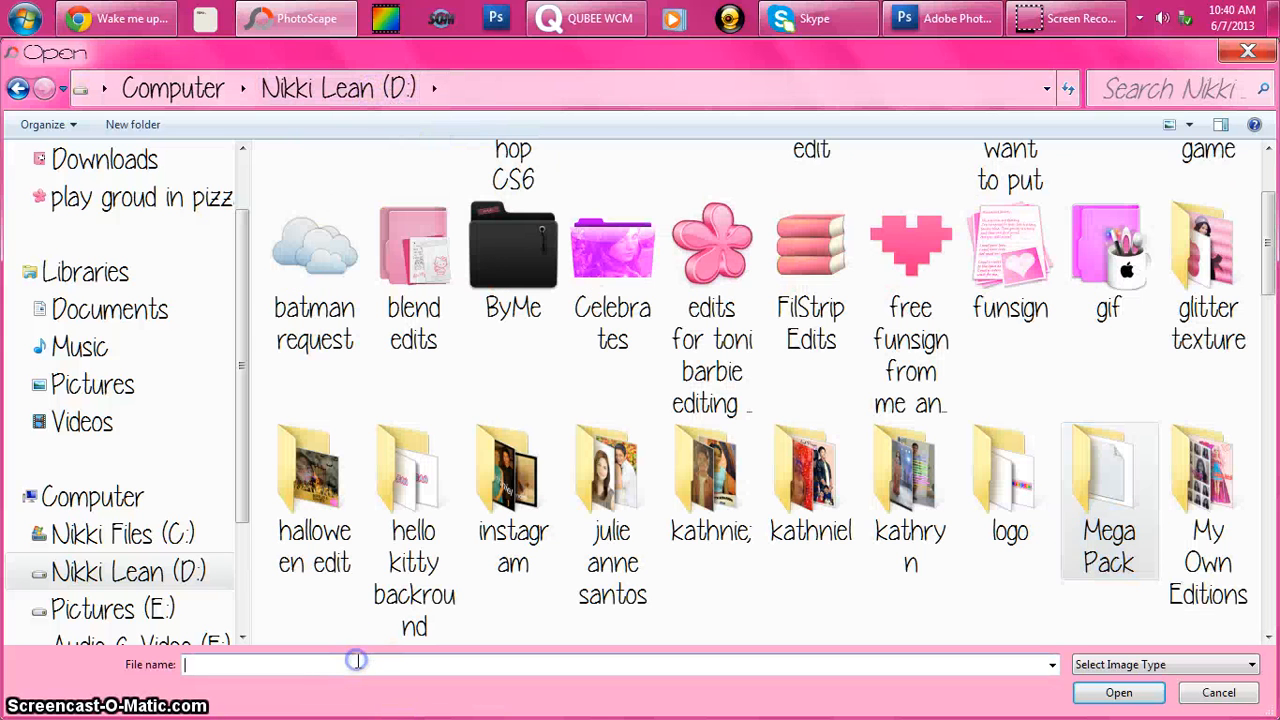
type("png")
key("Down")
key("Return")
Insert the full-length standing cutout in the black and pink dress from the Demi Lavato PNG folder at opacity 255
type("de")
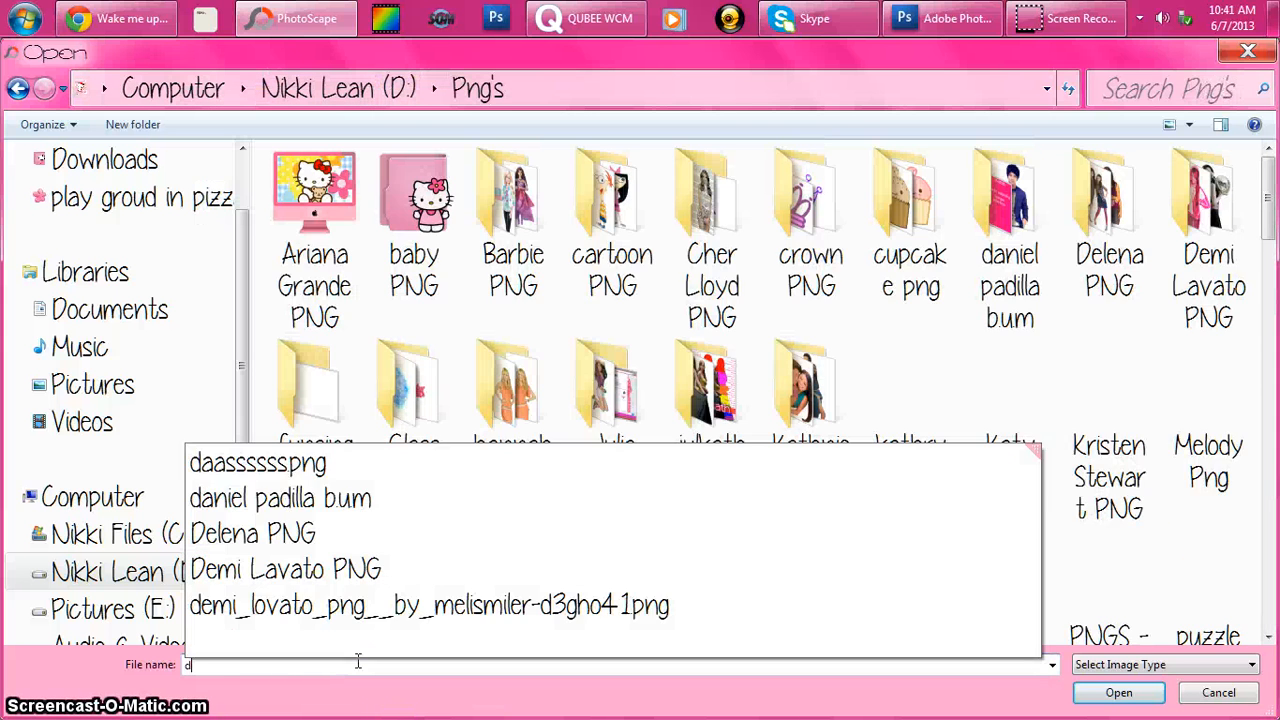
key("Down")
key("Down")
key("Return")
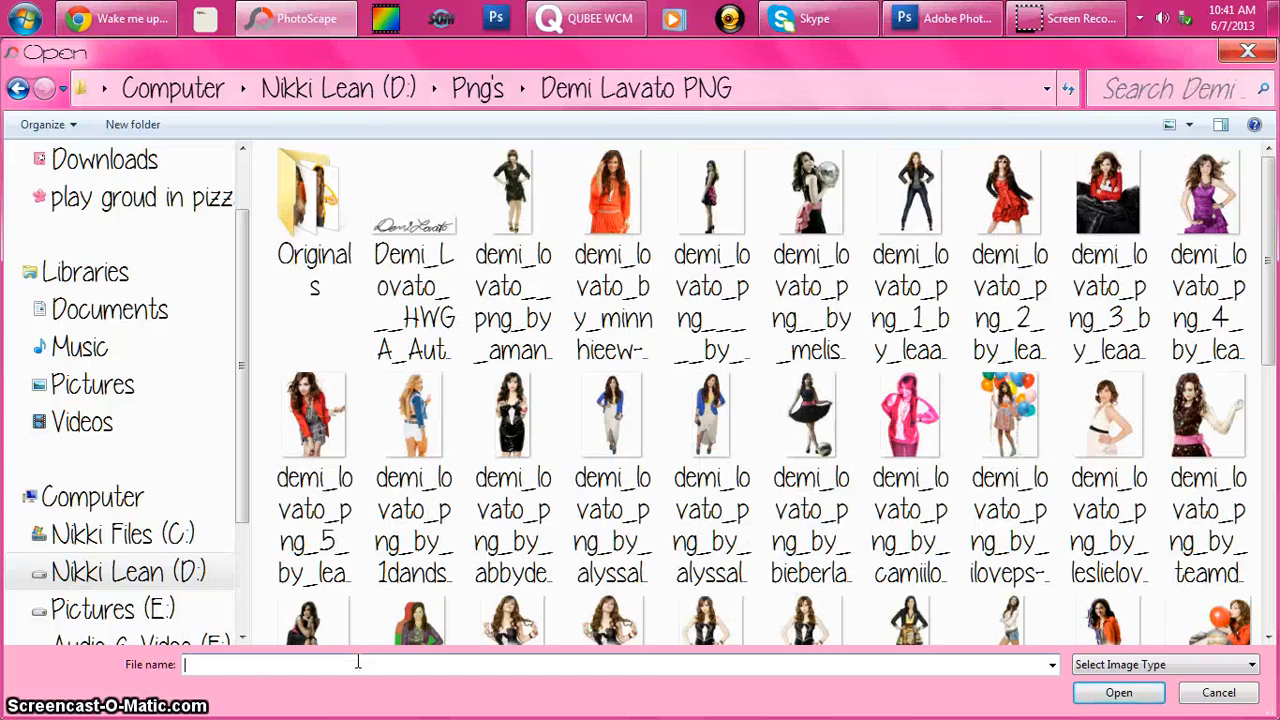
double_click(740, 196)
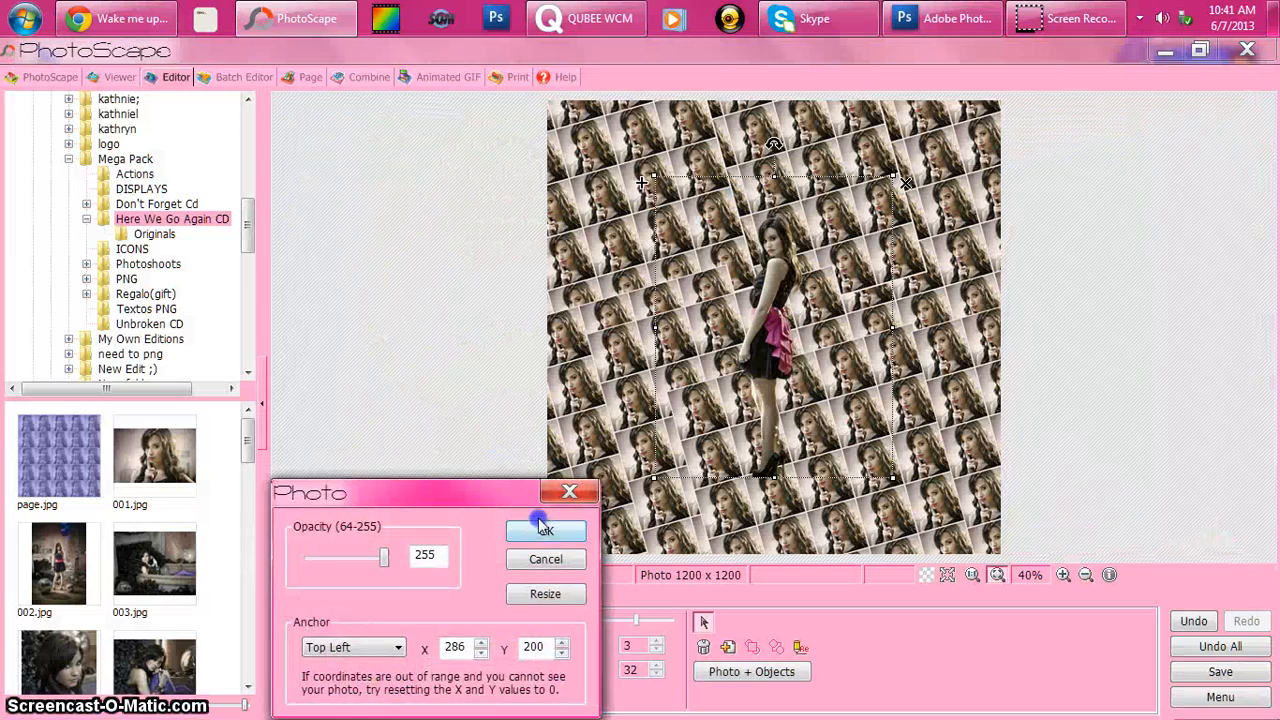
left_click(543, 528)
Enlarge the standing cutout to most of the canvas height and centre it with its feet on the lower edge
left_click_drag(757, 471, 726, 543)
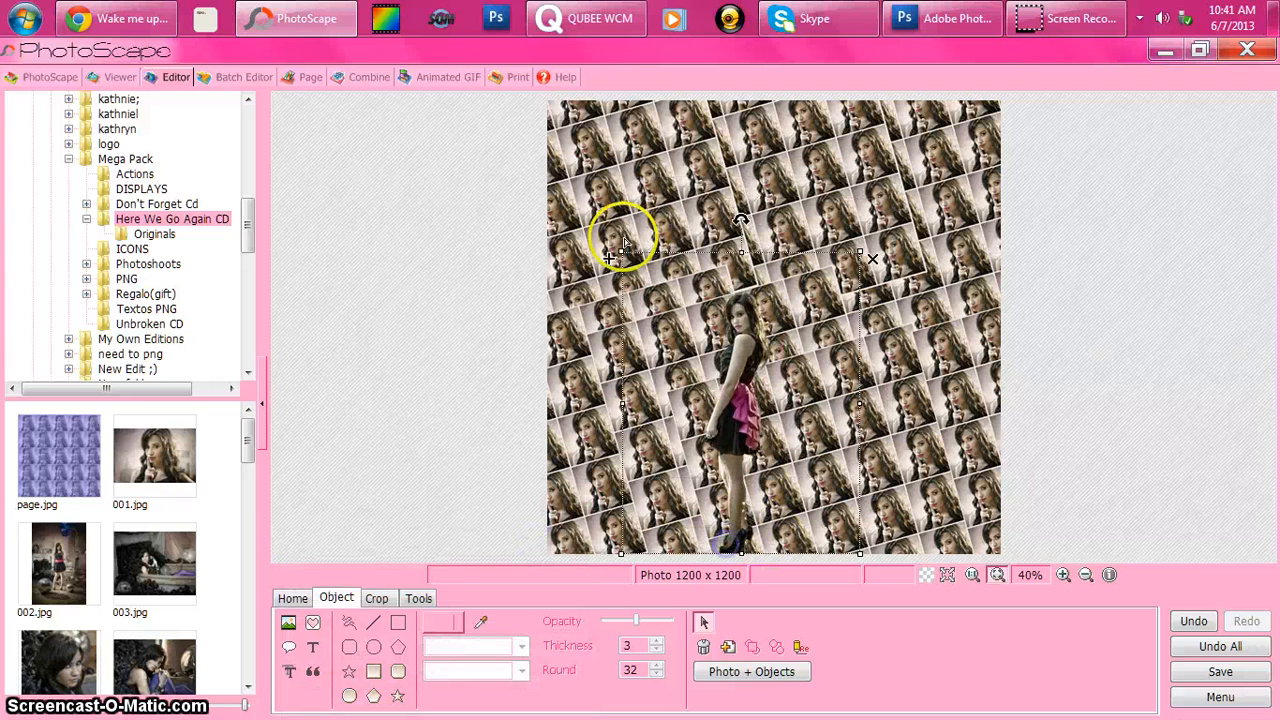
left_click_drag(609, 257, 580, 189)
mouse_move(766, 366)
left_mouse_down()
mouse_move(801, 371)
mouse_move(742, 371)
left_mouse_up()
left_click(1086, 309)
left_click(1072, 365)
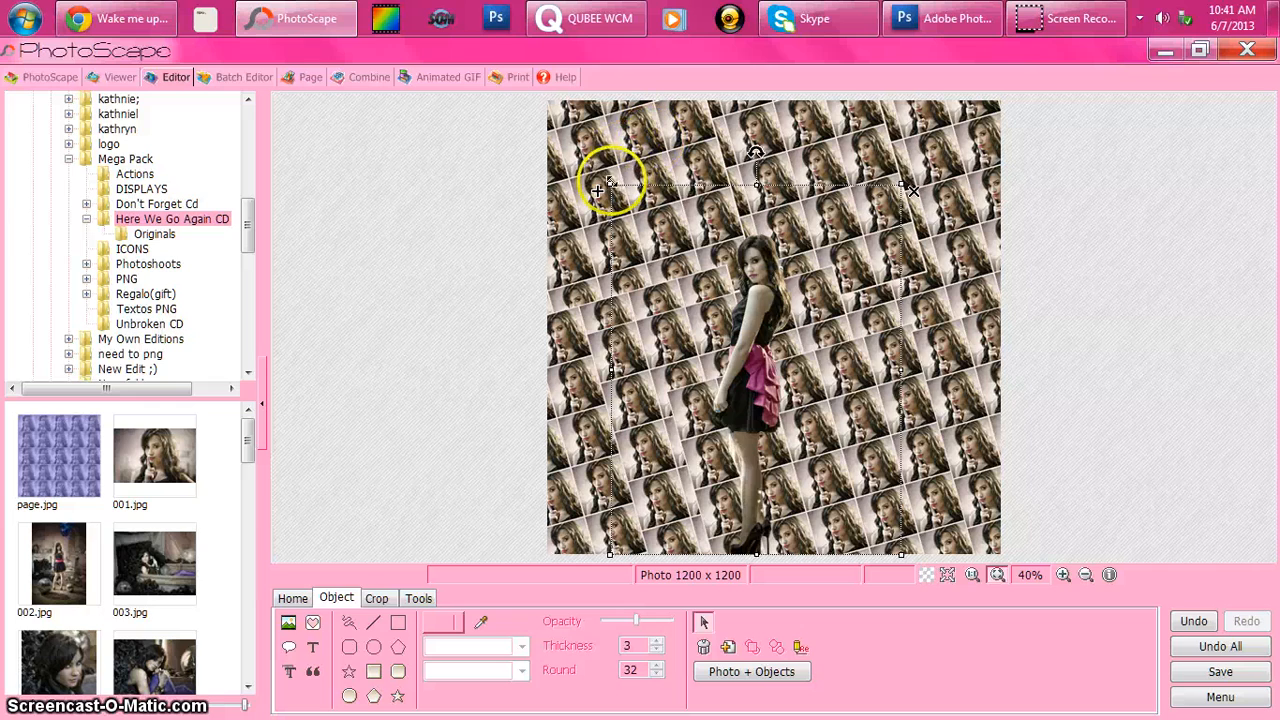
left_click_drag(606, 186, 579, 159)
left_click_drag(709, 320, 719, 320)
left_click(1076, 302)
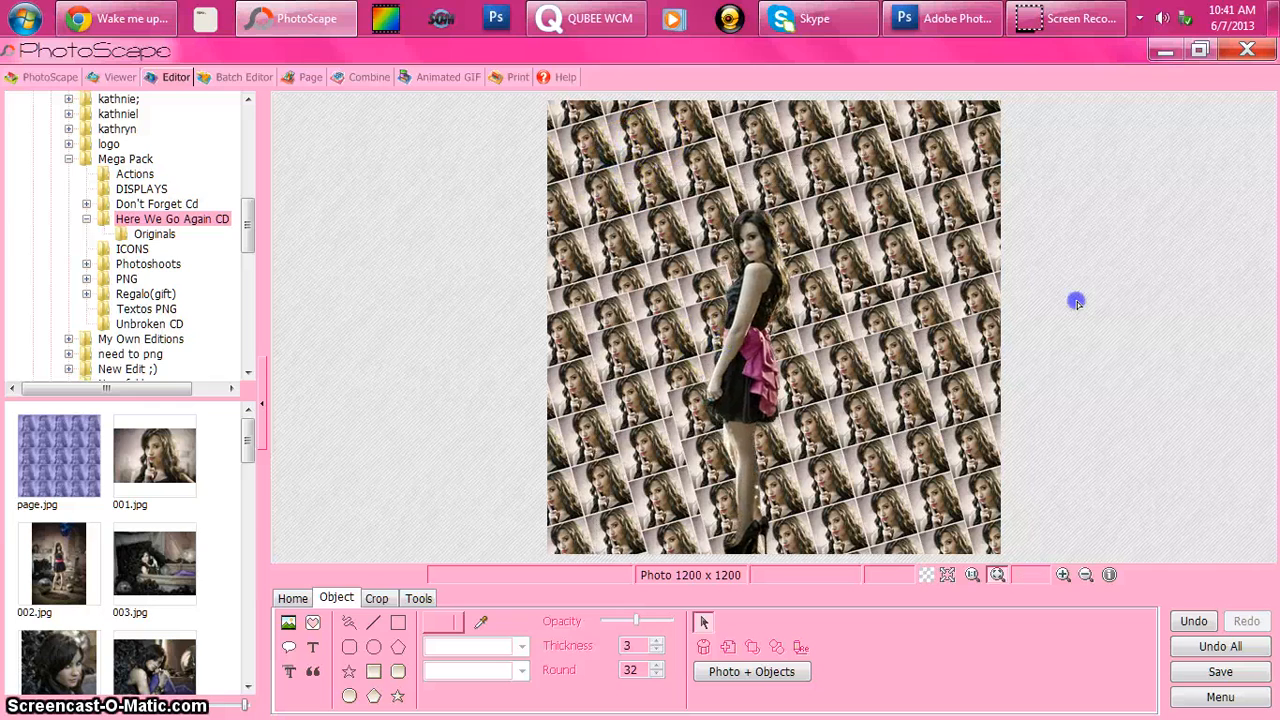
Insert the cutout holding a disco ball from the Demi Lavato PNG folder as another photo object at opacity 255
left_click(288, 622)
left_click(330, 584)
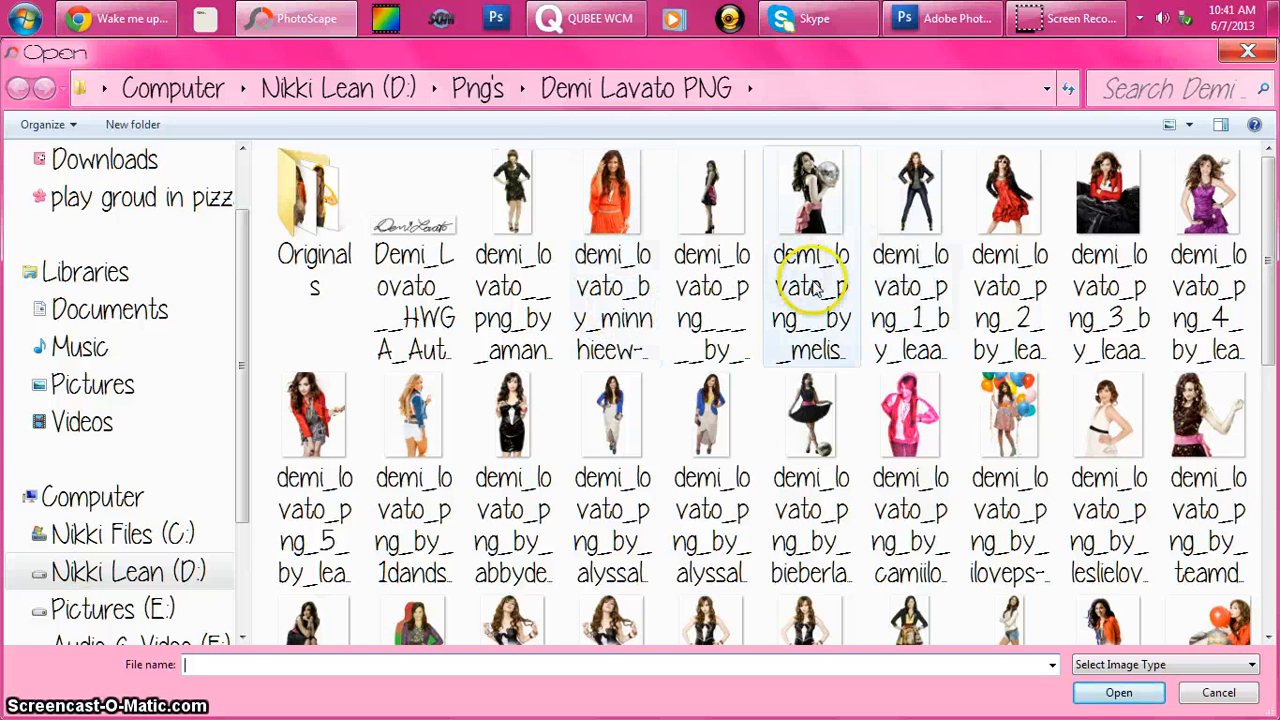
double_click(306, 168)
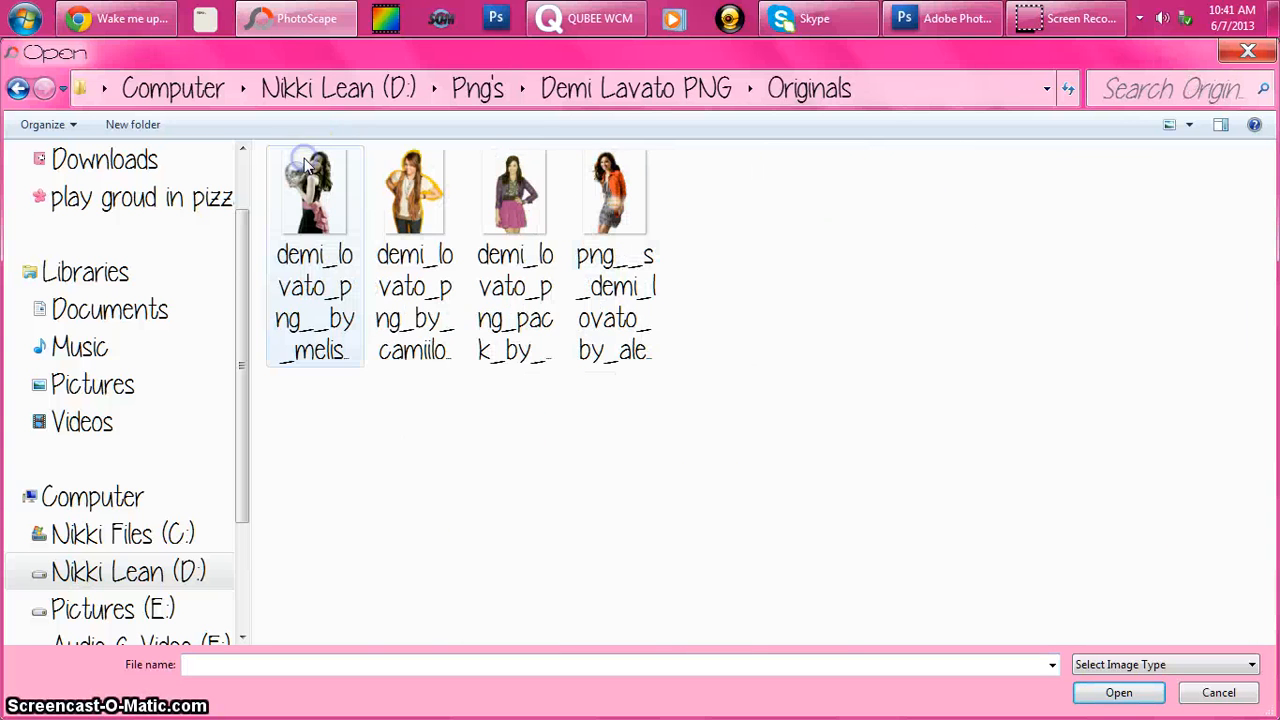
left_click(17, 88)
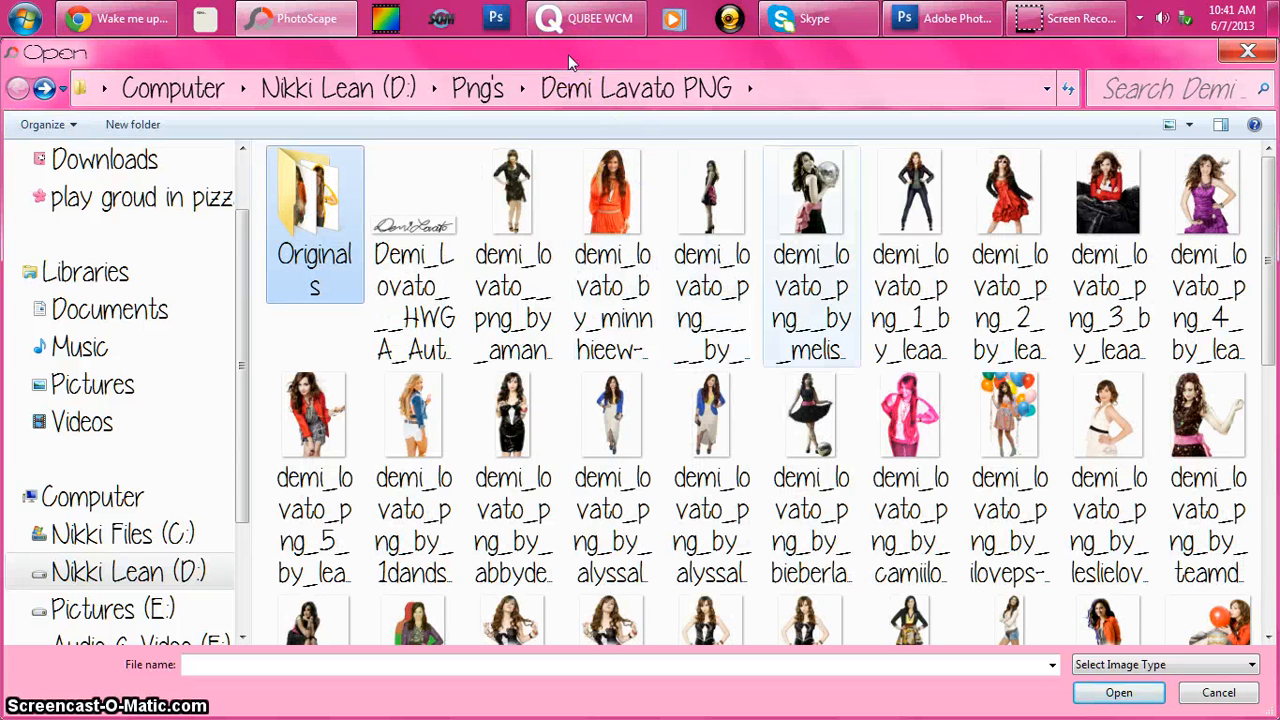
left_click(800, 217)
double_click(800, 217)
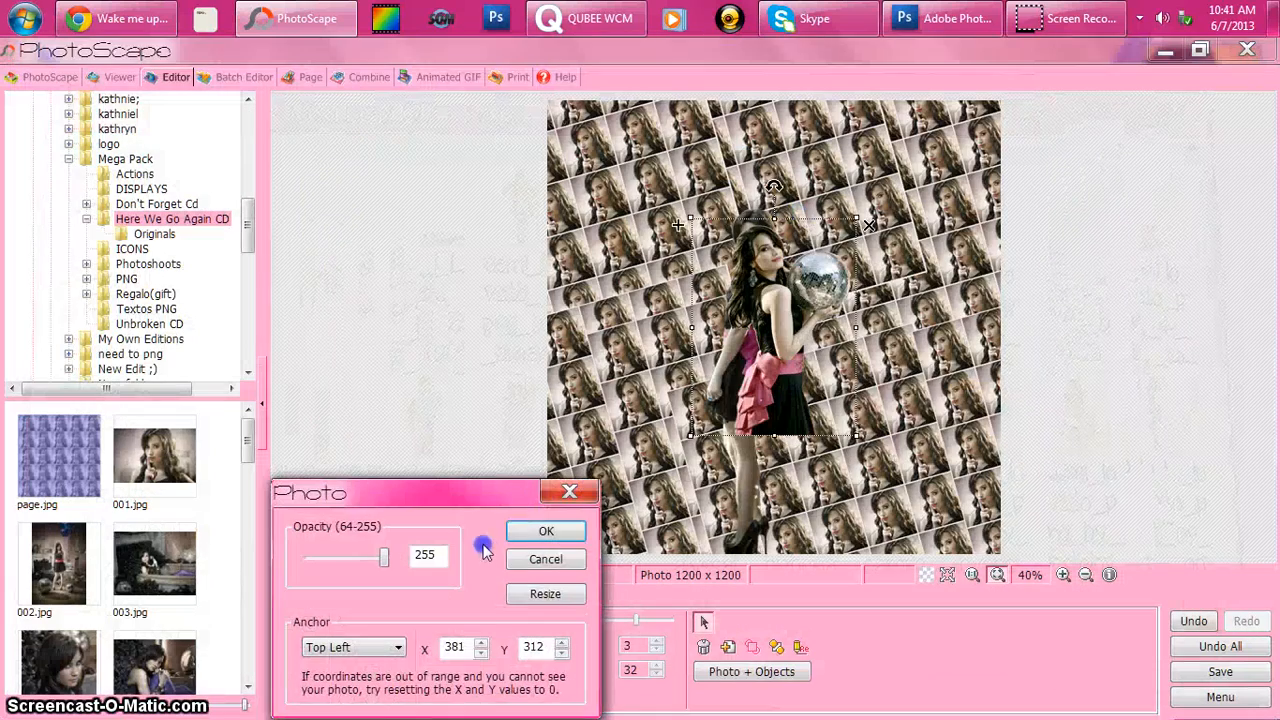
left_click(546, 531)
Enlarge the disco-ball cutout and place it on the canvas's lower edge, just right of the standing figure
left_click_drag(729, 371, 758, 500)
left_click_drag(697, 347, 694, 303)
left_click_drag(764, 394, 807, 398)
left_click(1074, 360)
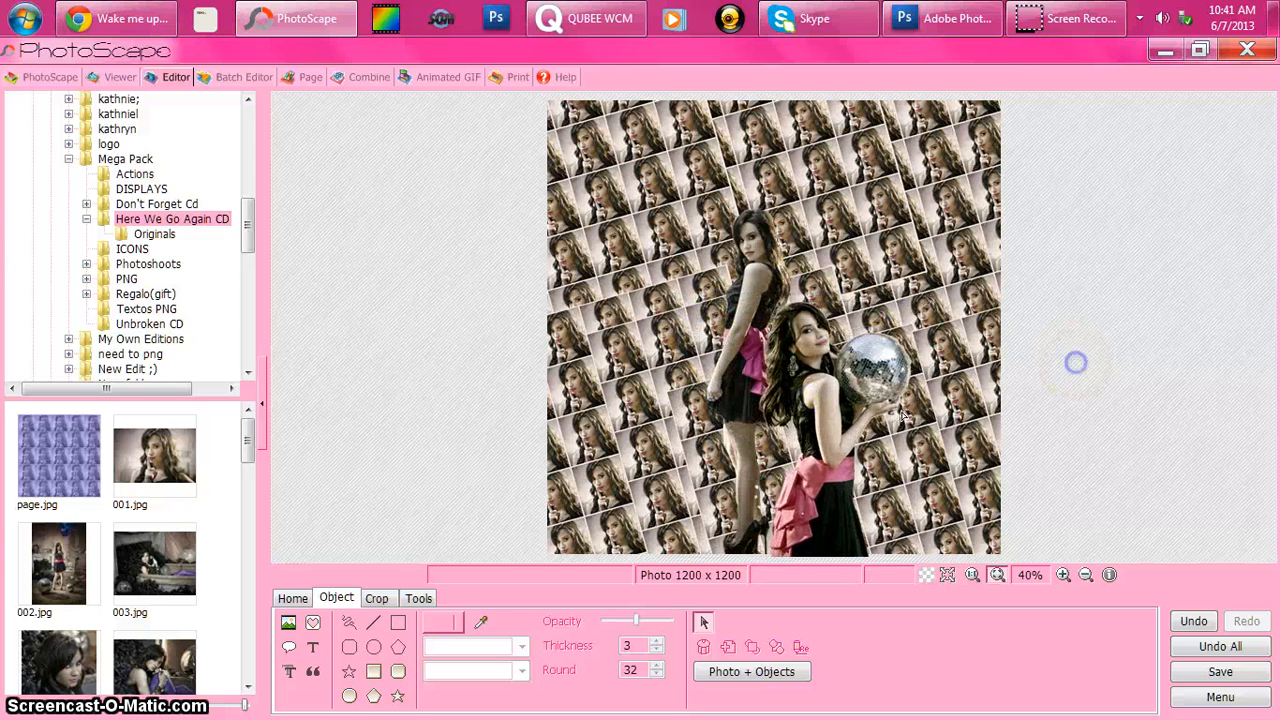
Insert the mirrored disco-ball cutout from the Originals subfolder at opacity 255
left_click(287, 621)
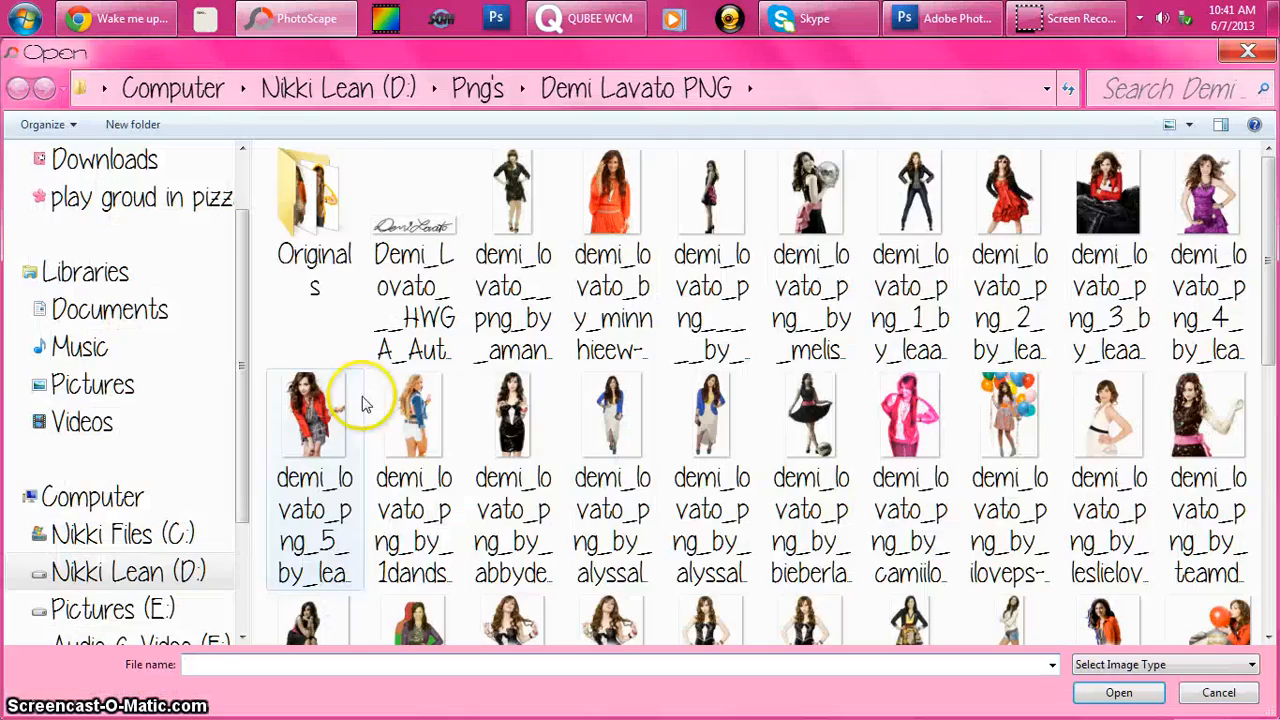
double_click(328, 294)
double_click(330, 303)
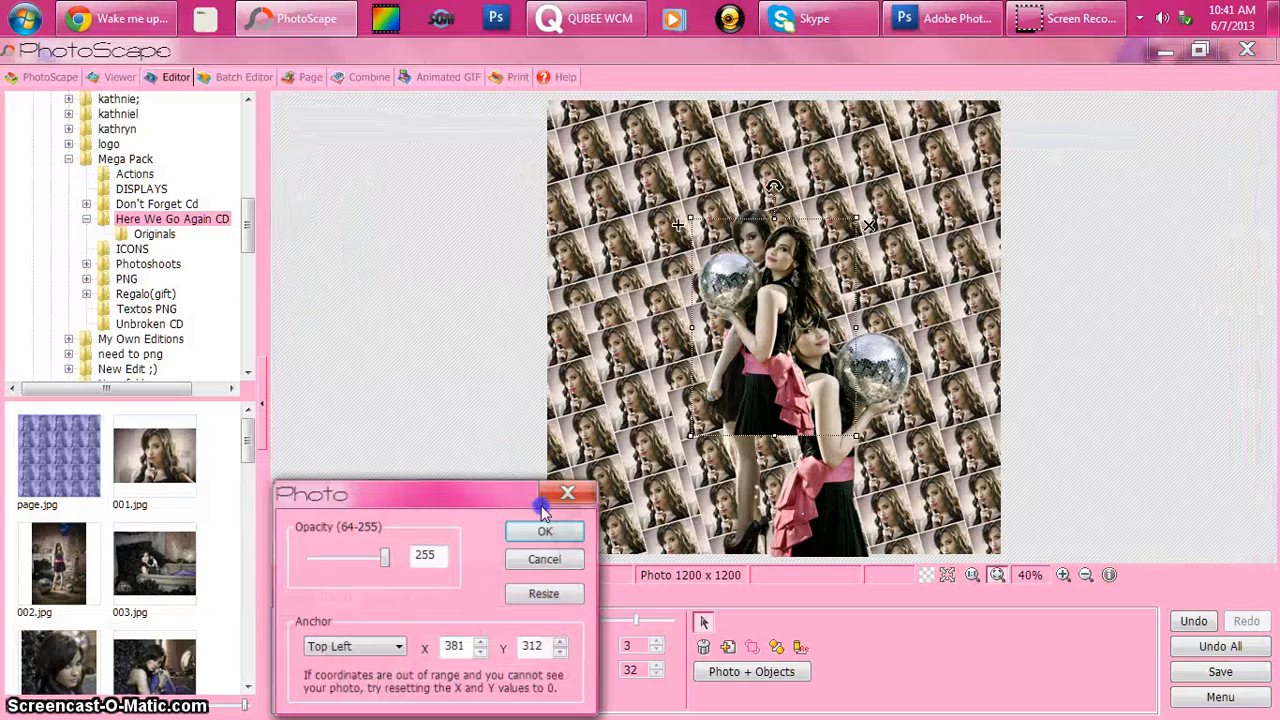
left_click(543, 527)
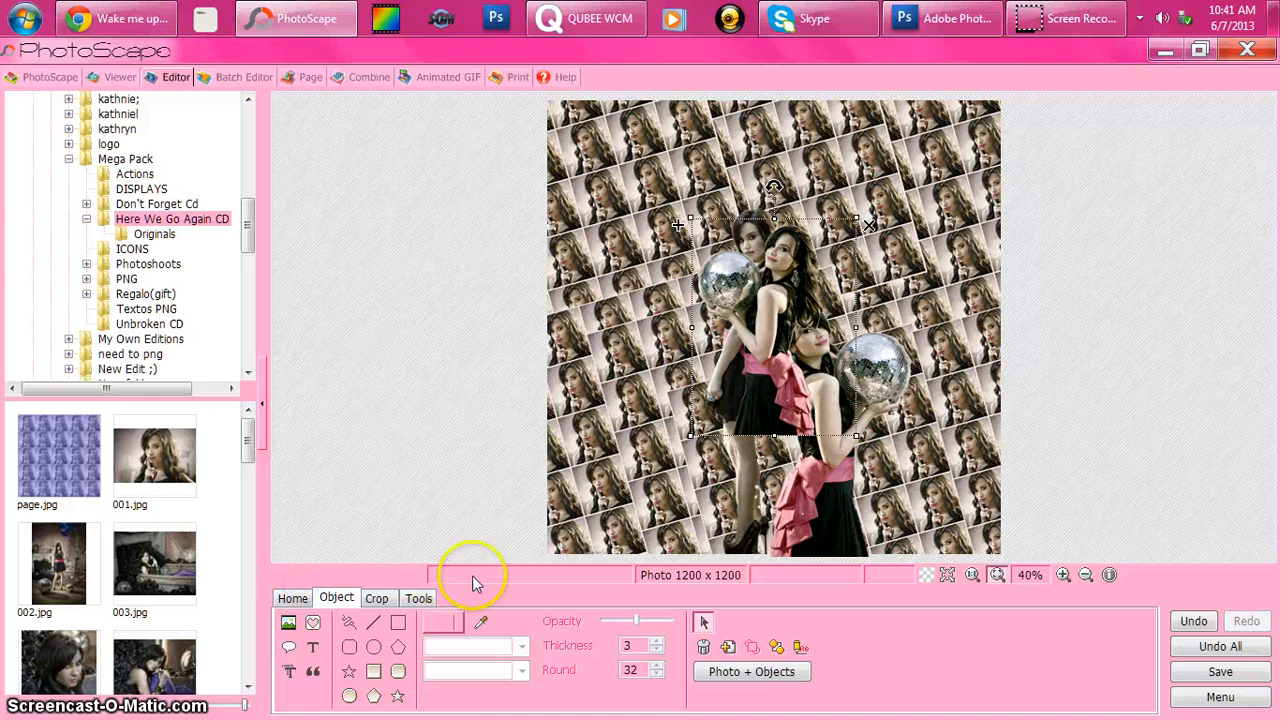
Place the mirrored cutout on the lower edge left of the standing figure and enlarge it to match its counterpart
left_click(294, 600)
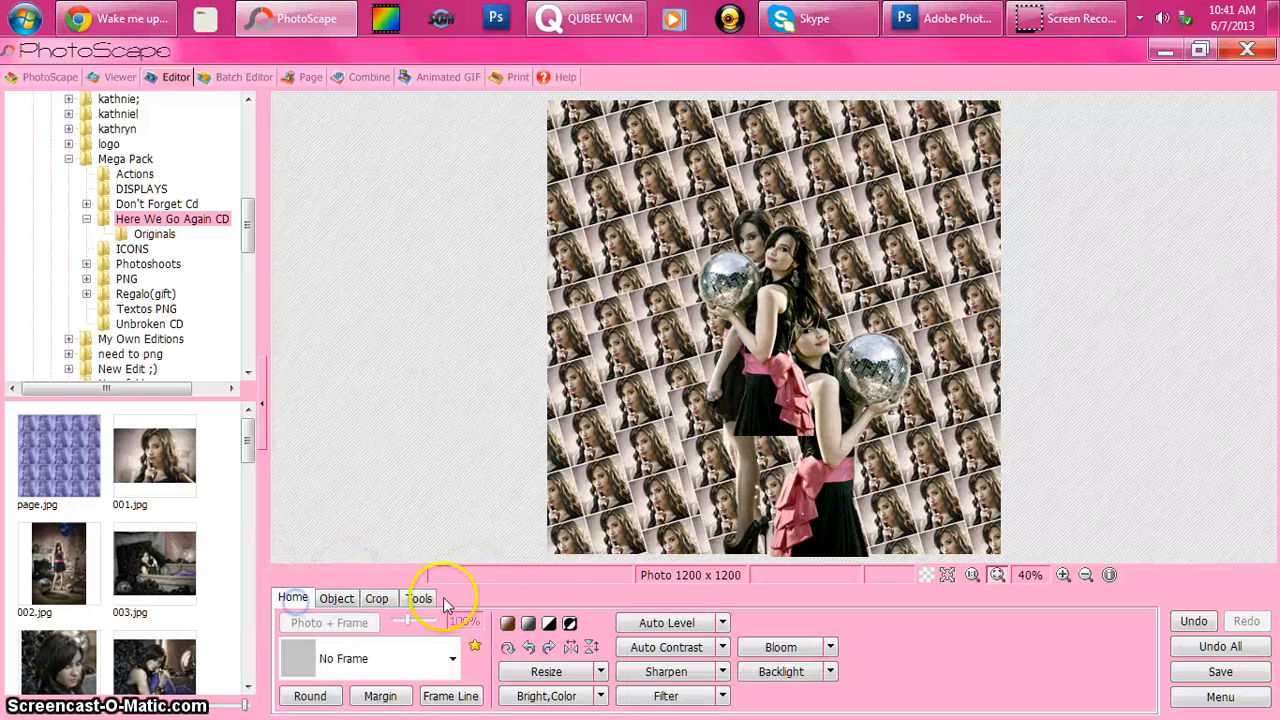
left_click(337, 600)
left_click_drag(789, 309, 697, 428)
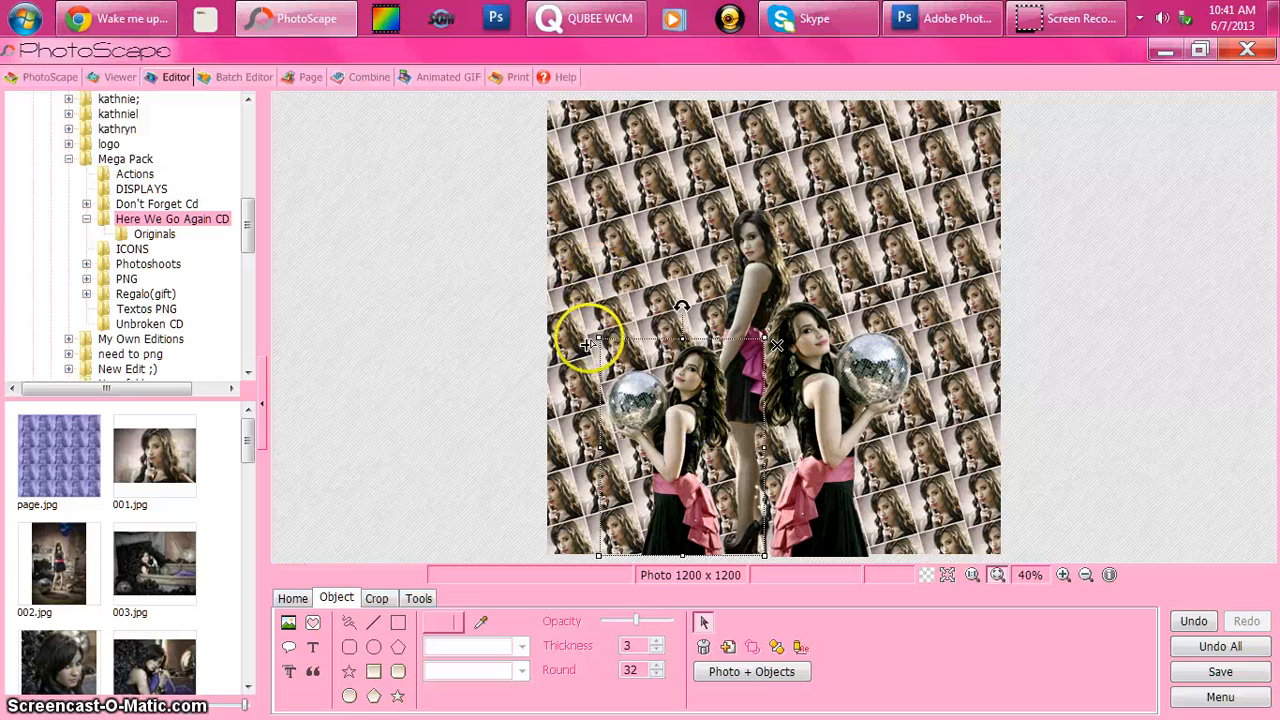
left_click_drag(598, 338, 596, 294)
left_click_drag(657, 459, 660, 459)
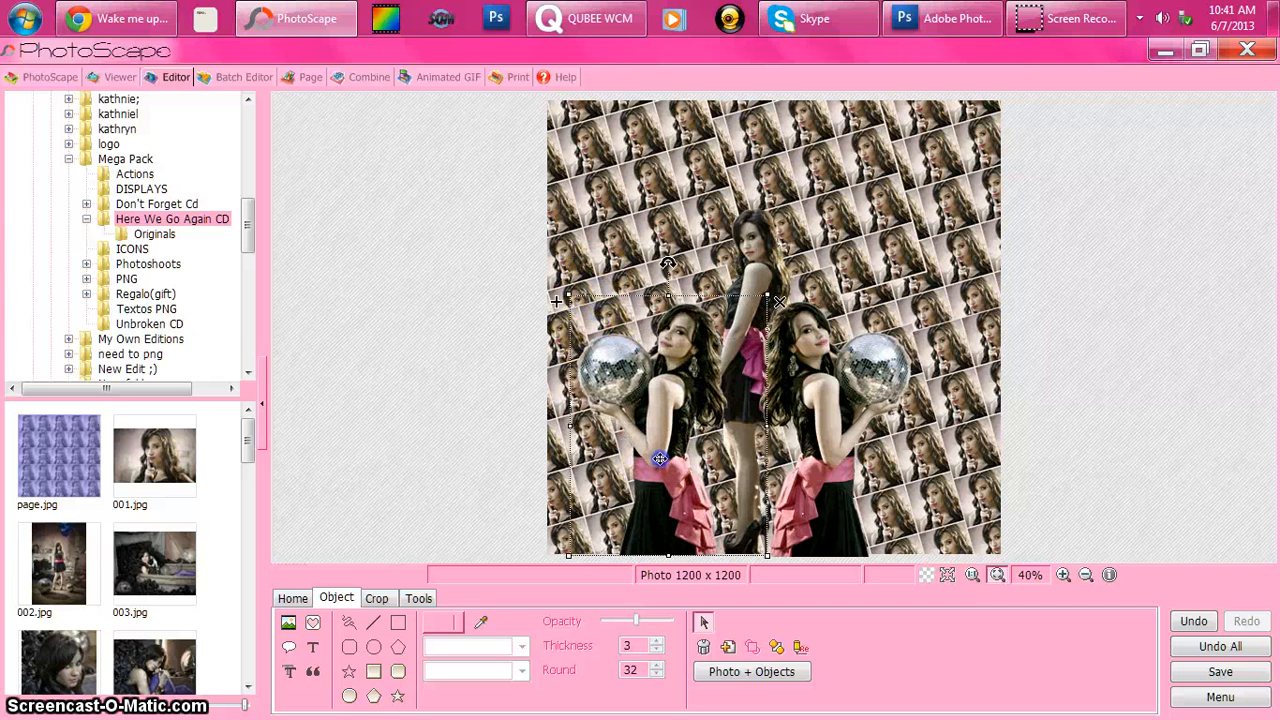
Space the three cutouts evenly, shifting the disco-ball pair outward and centring the standing figure between them
left_click_drag(851, 457, 884, 465)
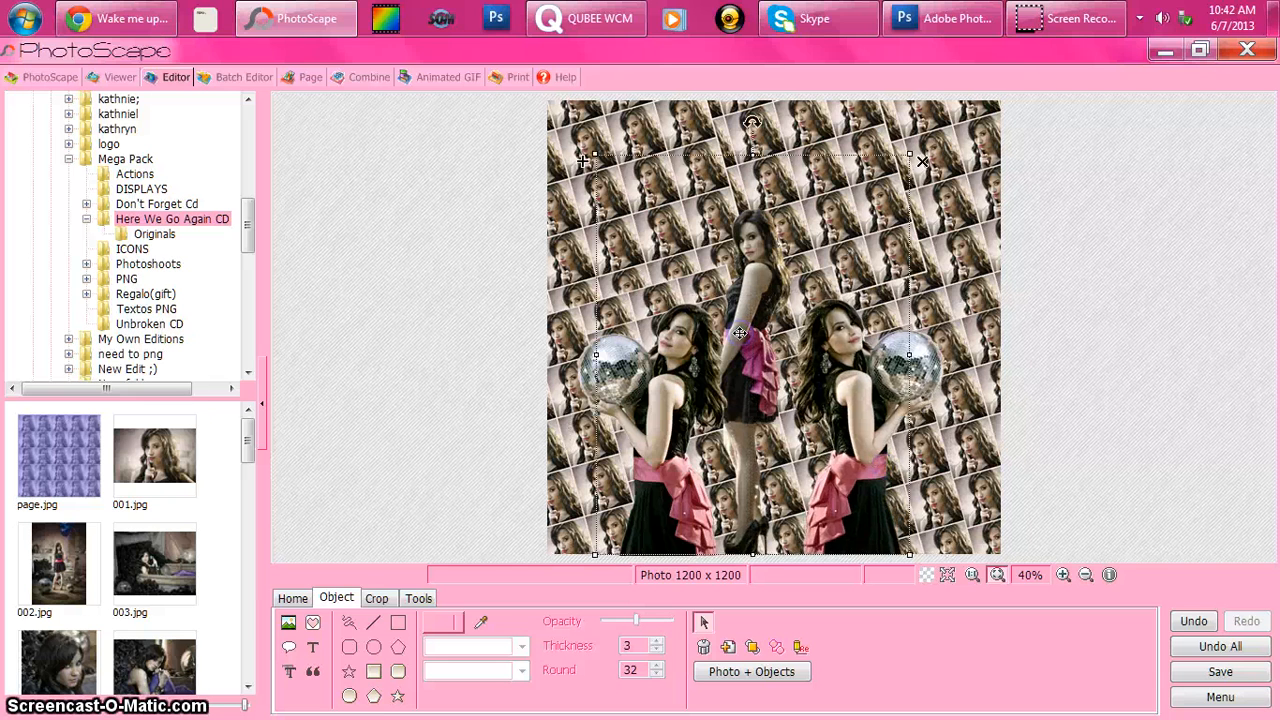
left_click(740, 335)
left_click_drag(738, 331, 751, 330)
left_click(1029, 306)
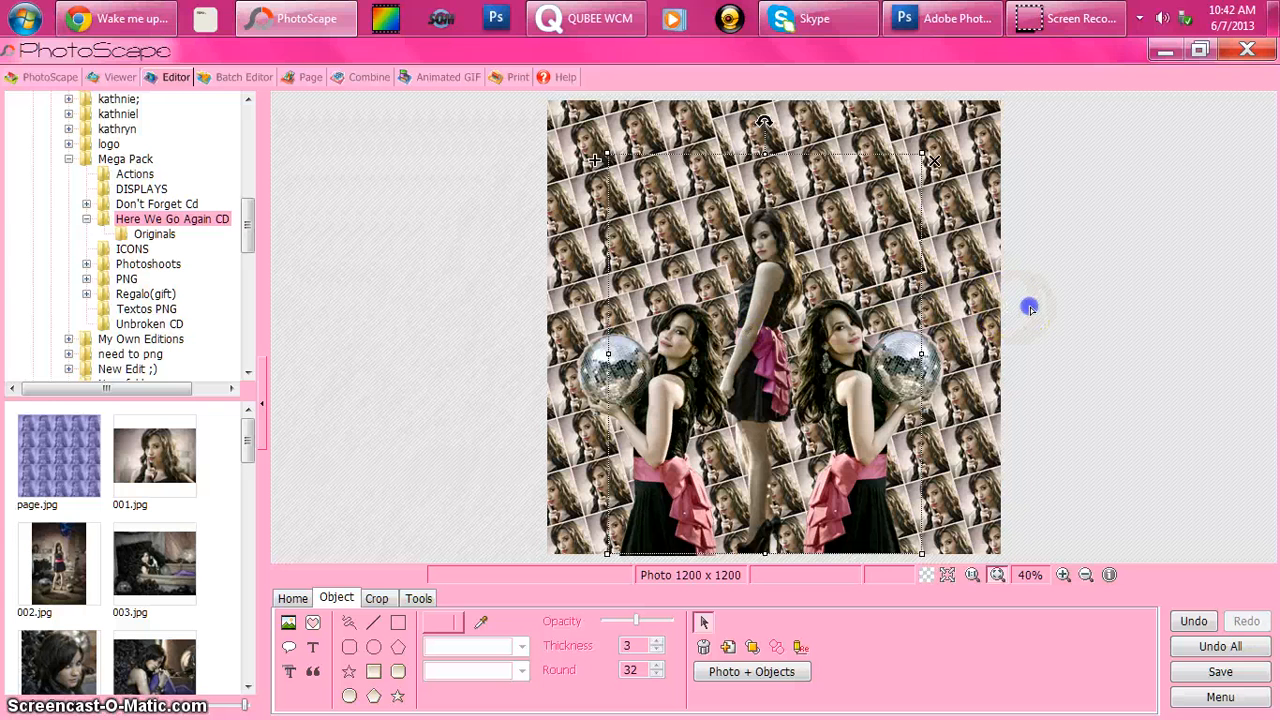
left_click(873, 380)
left_click_drag(873, 380, 887, 382)
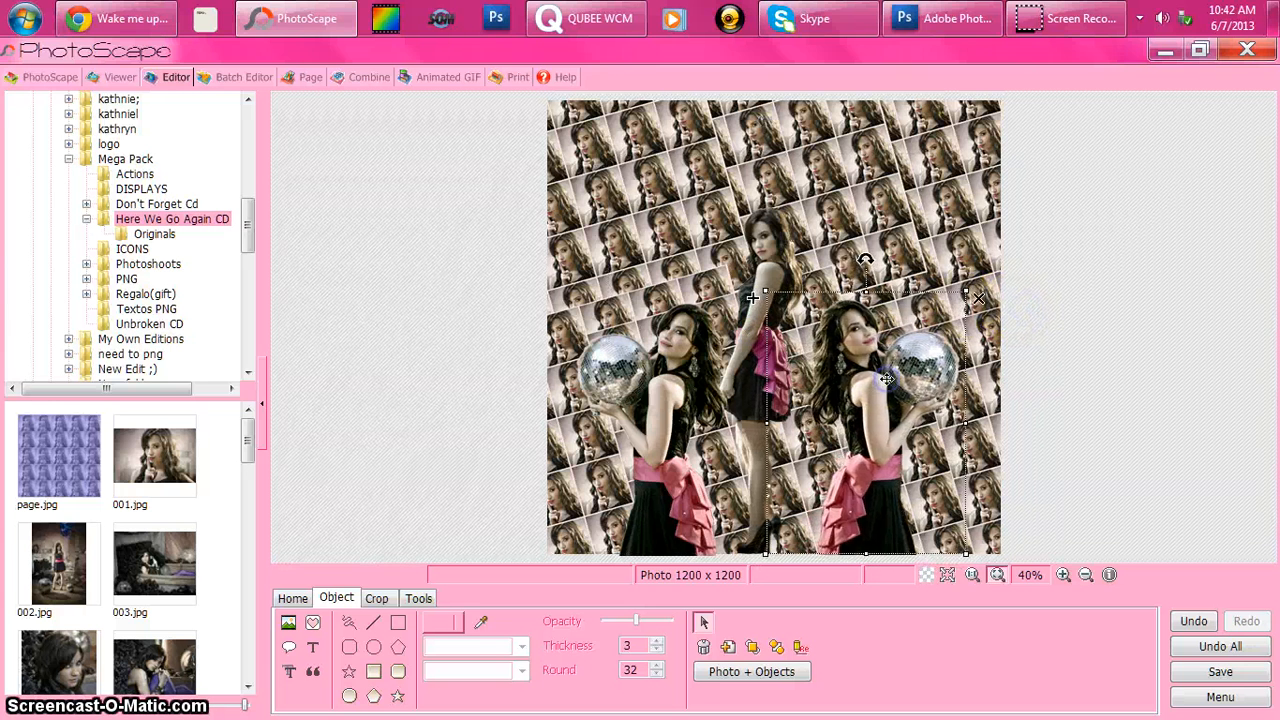
left_click(769, 402)
left_click(769, 402)
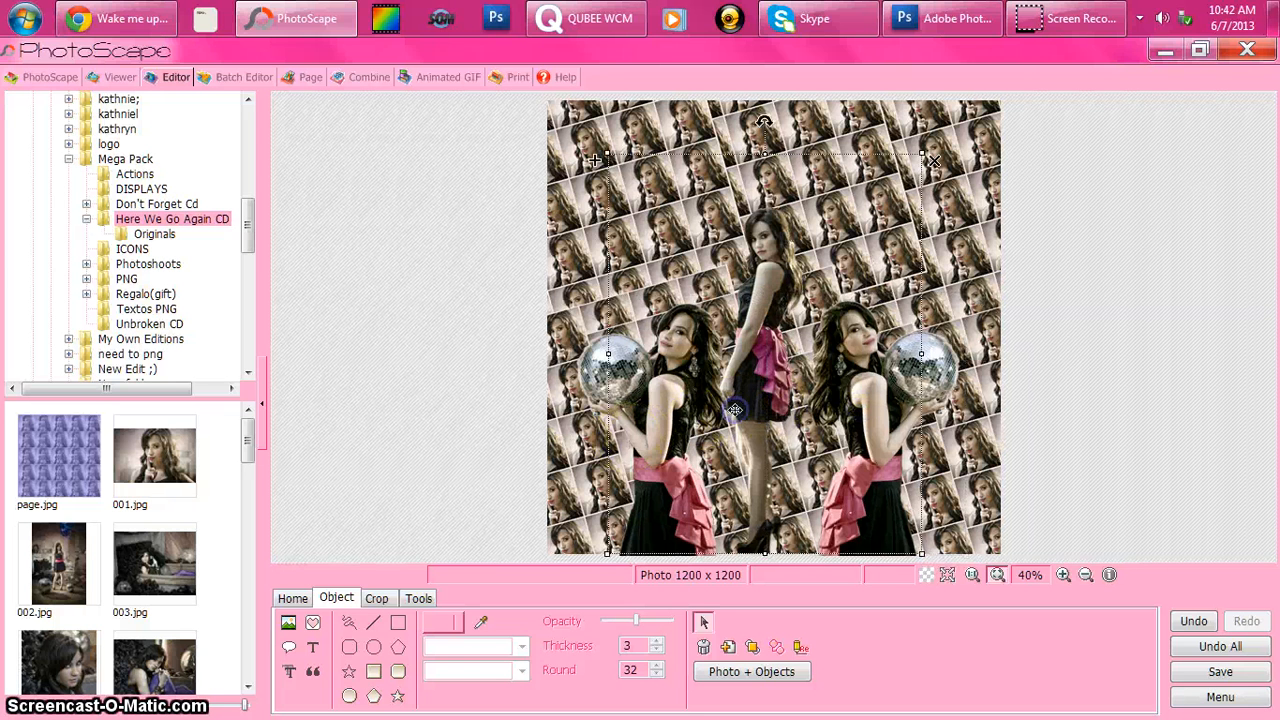
left_click_drag(736, 411, 753, 411)
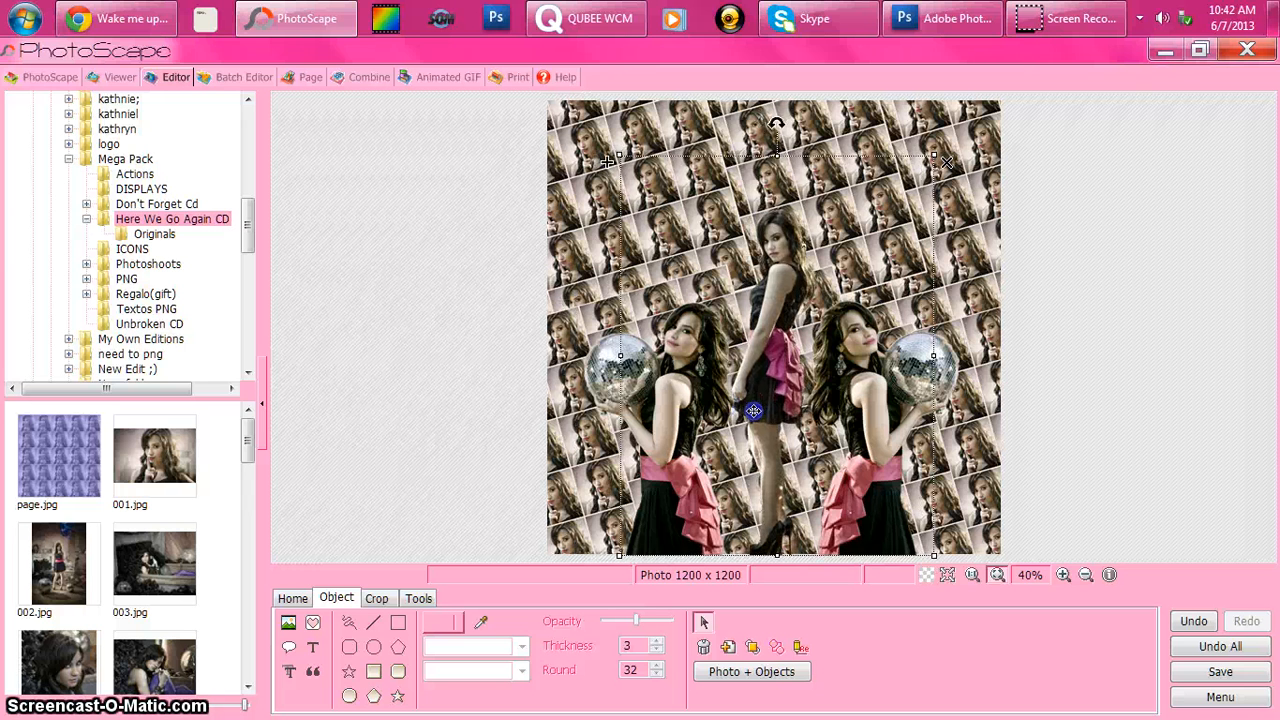
left_click(1057, 356)
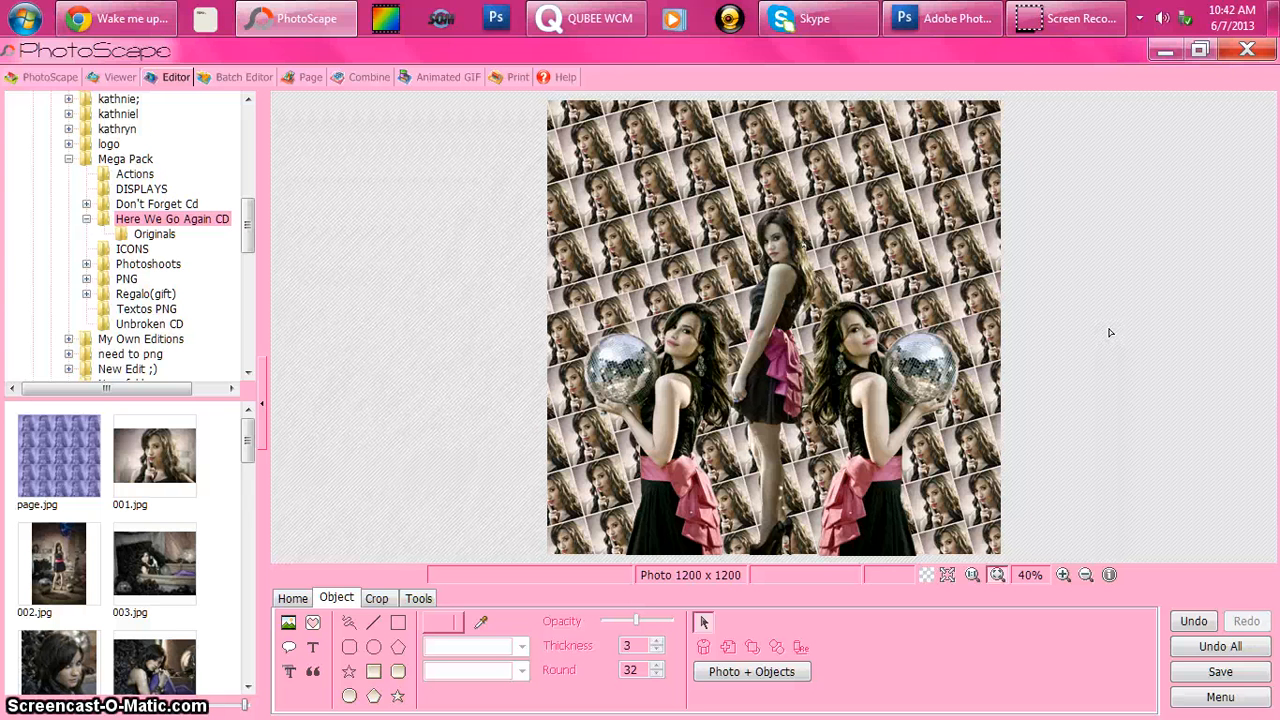
Draw a narrow black rectangle with a solid outline of thickness 3 over the left figure, spanning the canvas height
left_click(397, 625)
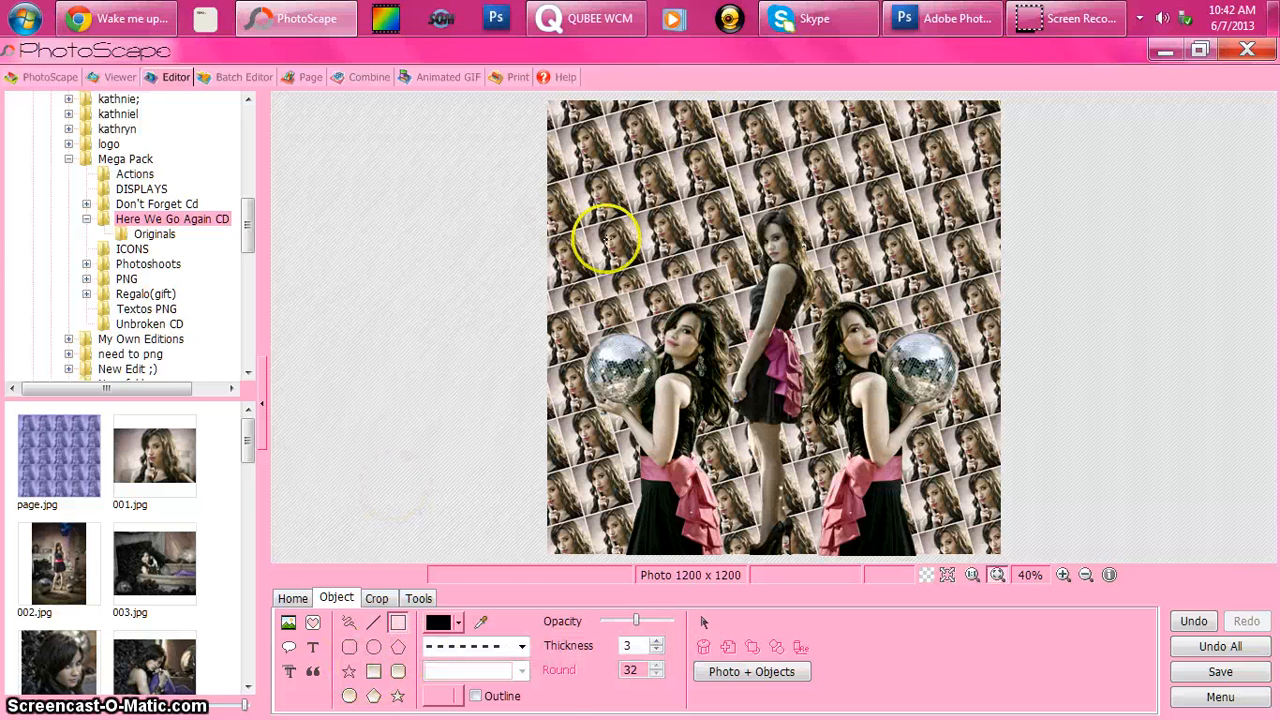
left_click(439, 624)
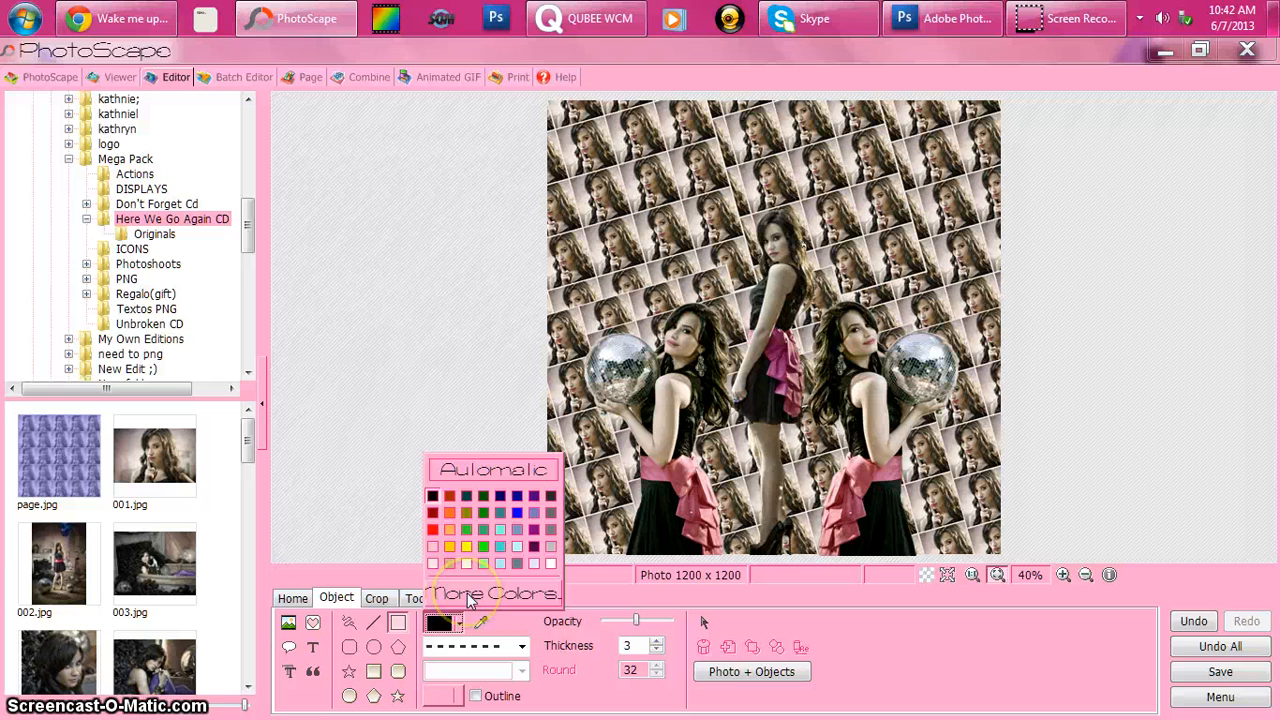
left_click(355, 549)
left_click(497, 650)
left_click(473, 537)
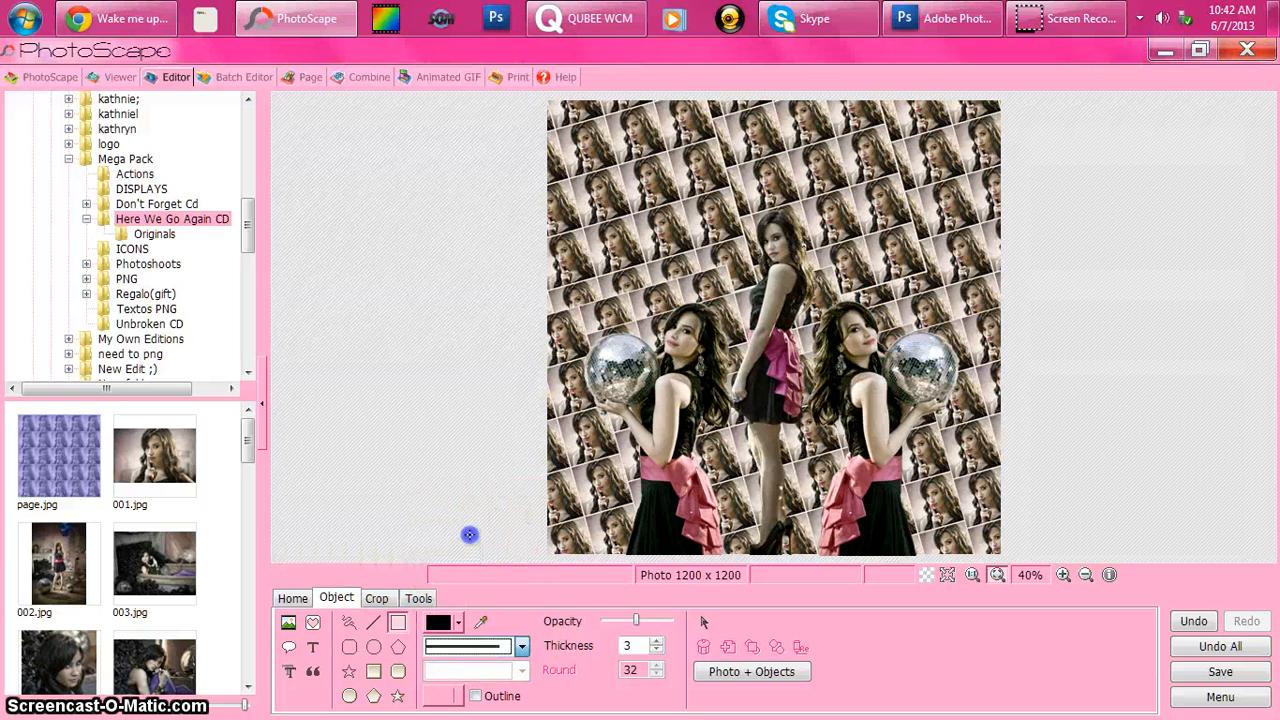
mouse_move(602, 101)
left_mouse_down()
mouse_move(708, 130)
mouse_move(710, 540)
mouse_move(708, 558)
mouse_move(694, 552)
left_mouse_up()
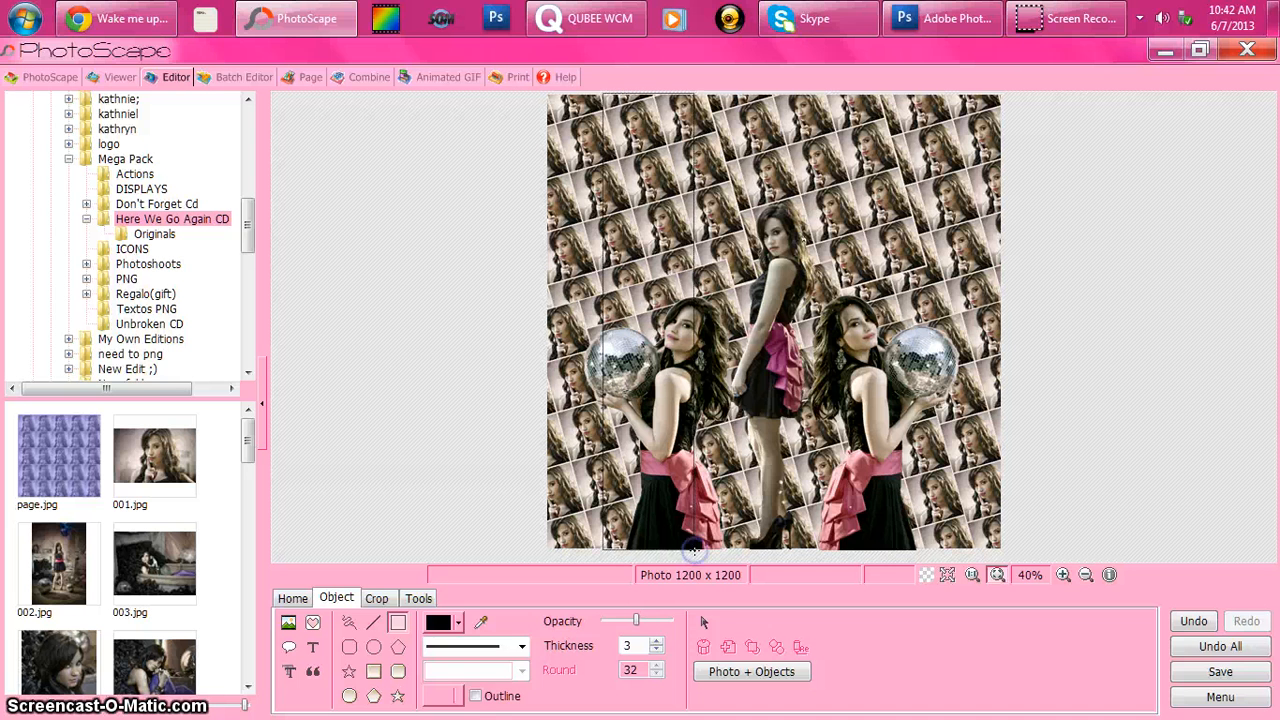
Shift the tall rectangle slightly right over the left figure and fit its upper edge to the canvas
left_click(703, 621)
left_click(679, 275)
left_click_drag(679, 275, 702, 272)
double_click(702, 271)
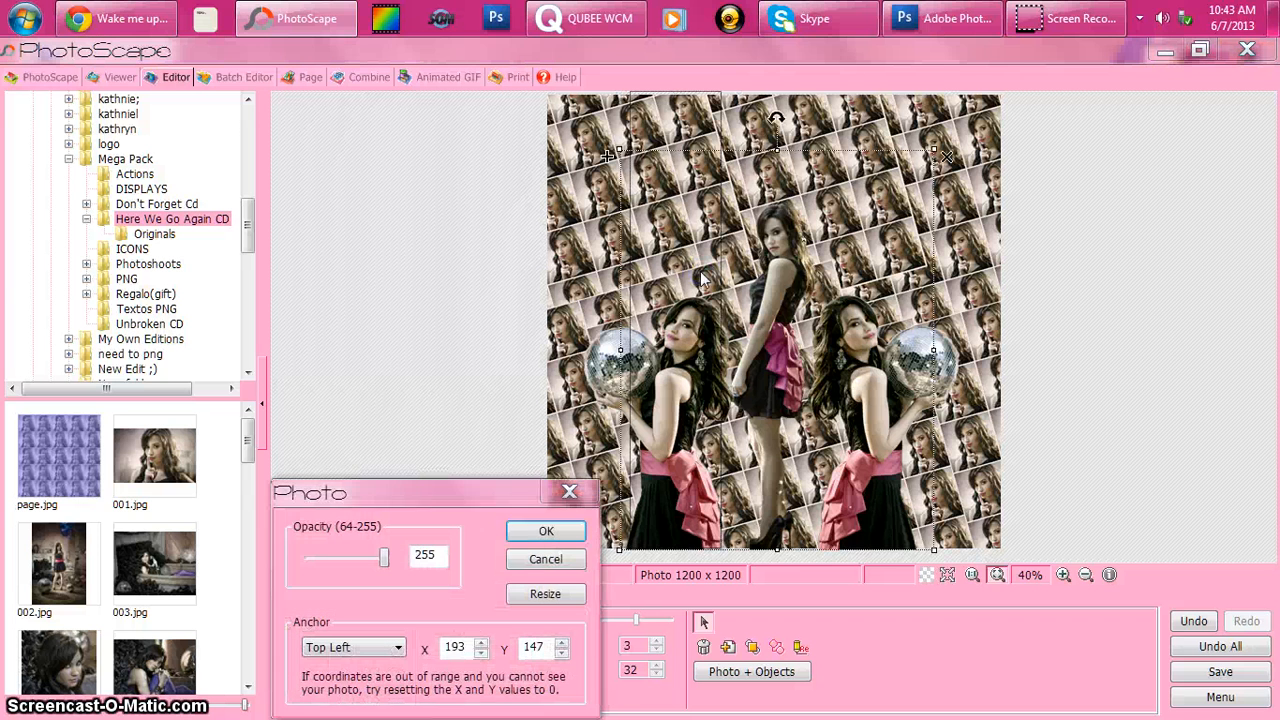
left_click(531, 531)
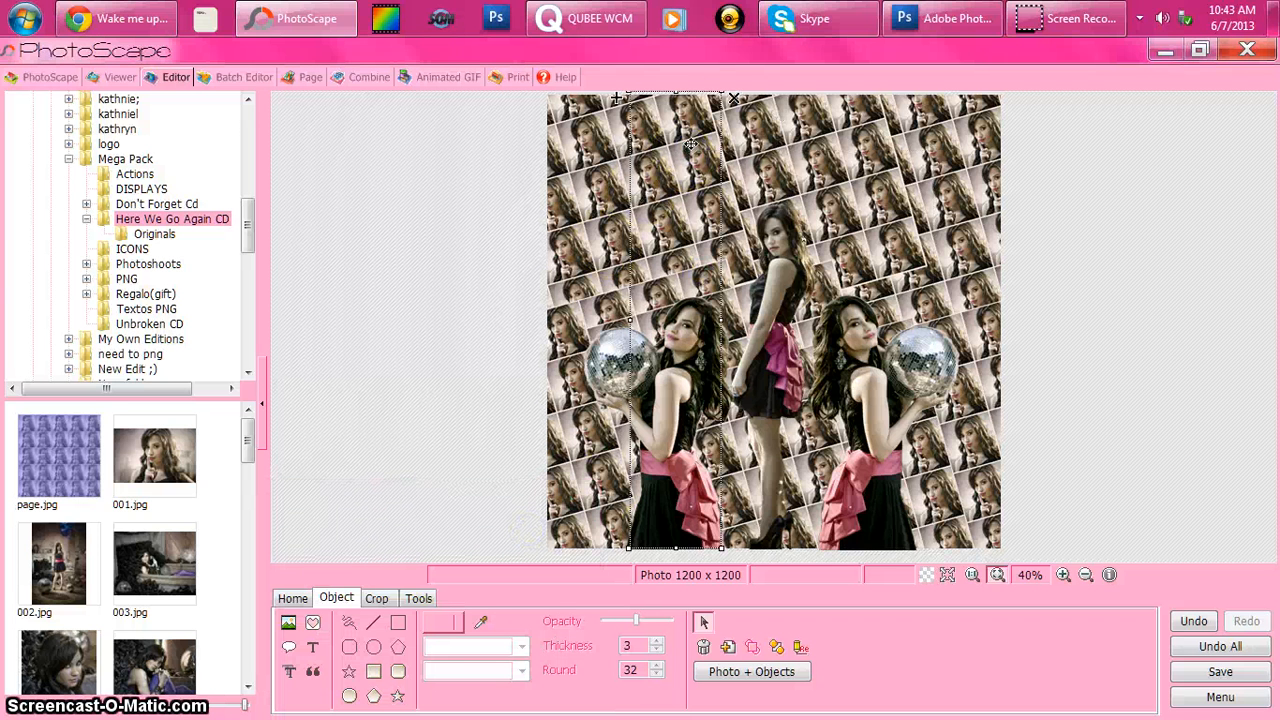
left_click(674, 96)
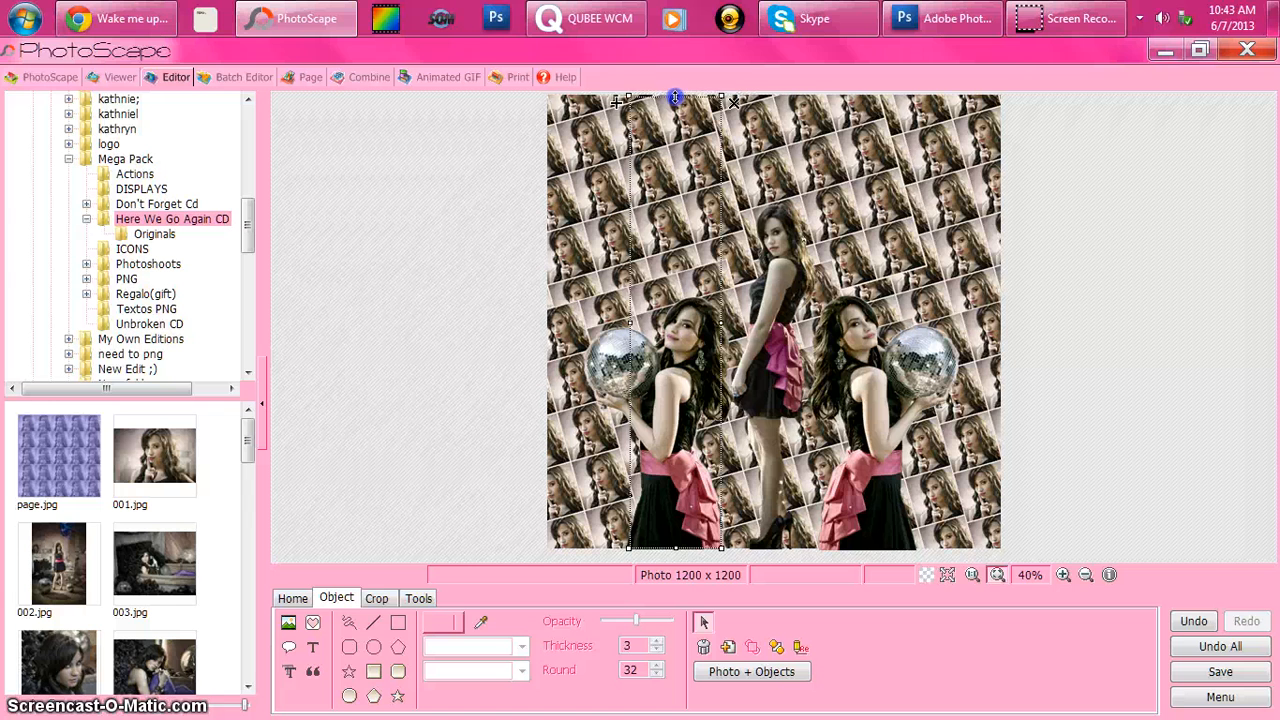
Set the tall rectangle's line thickness to 7 and nudge the rectangle slightly right
right_click(686, 432)
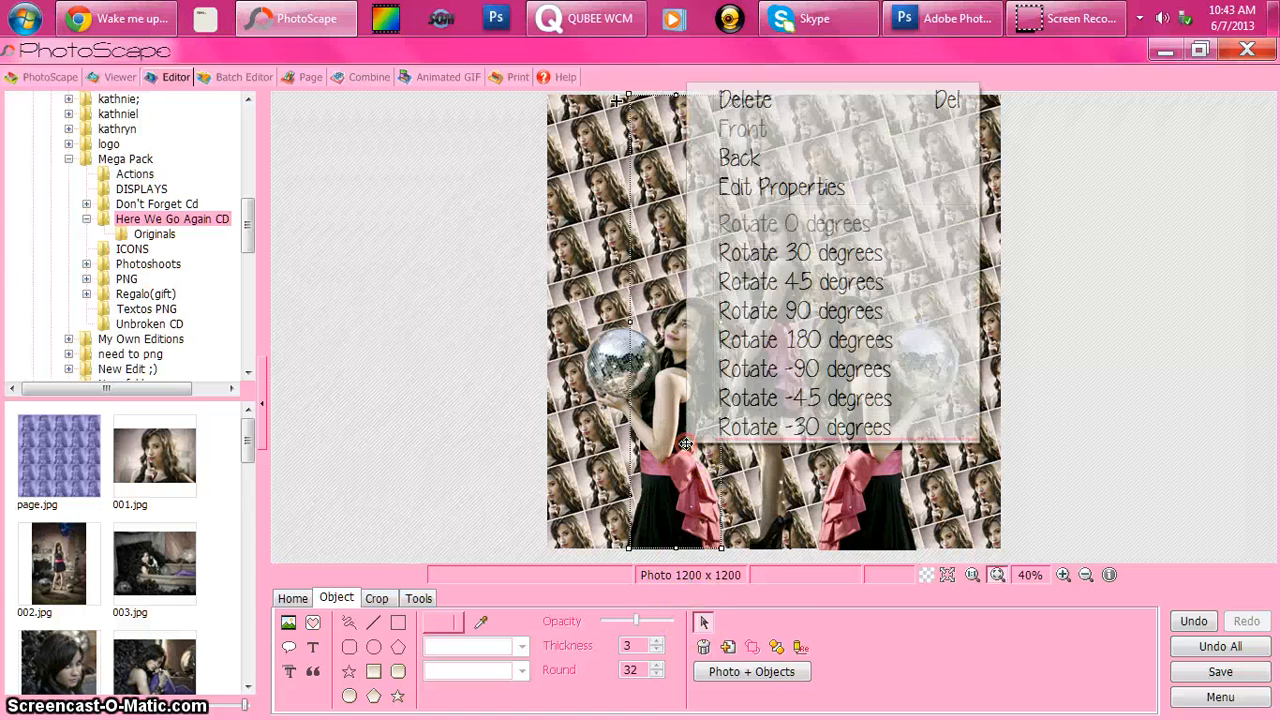
left_click(773, 188)
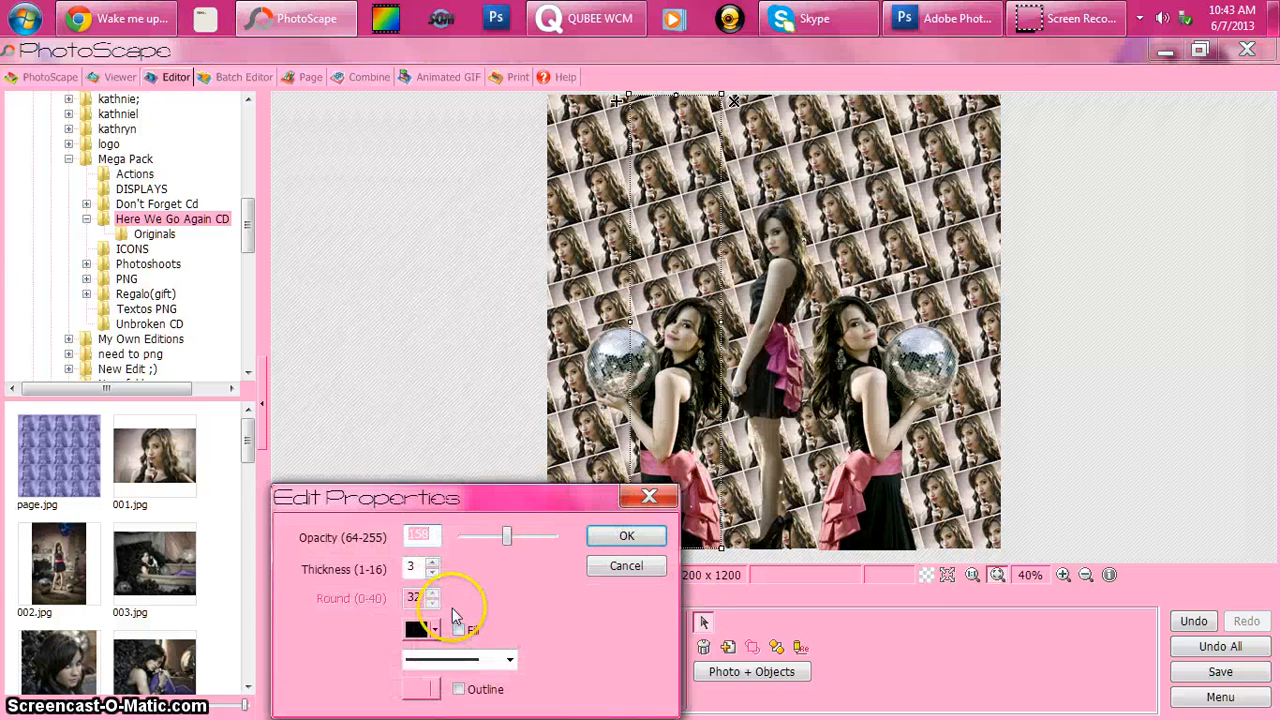
left_click(432, 563)
left_click(432, 563)
left_click(432, 563)
left_click(432, 563)
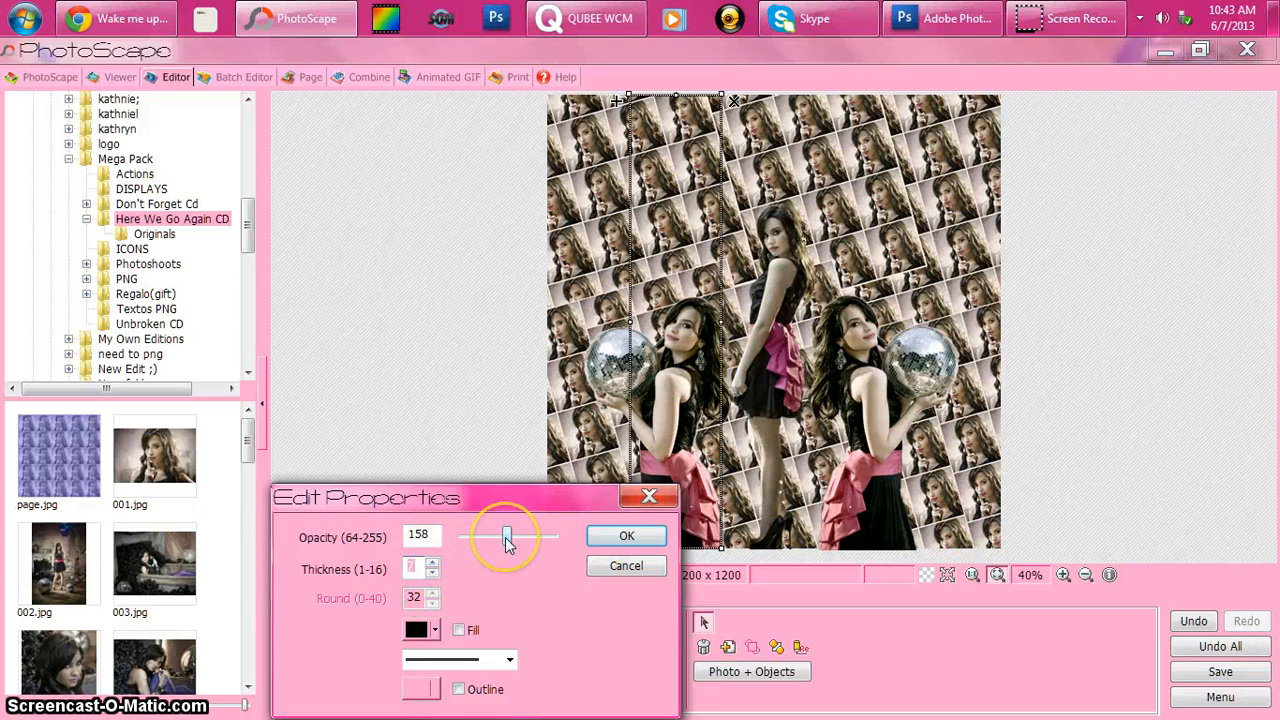
left_click(618, 538)
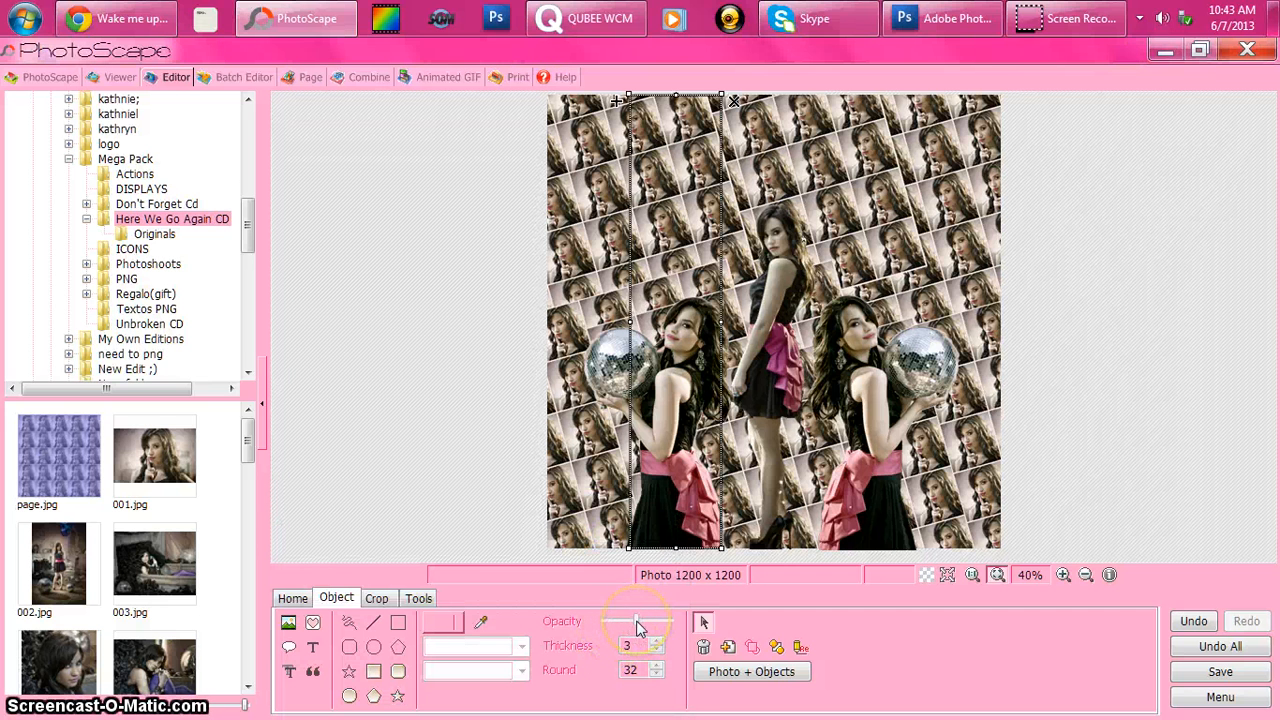
left_click(636, 622)
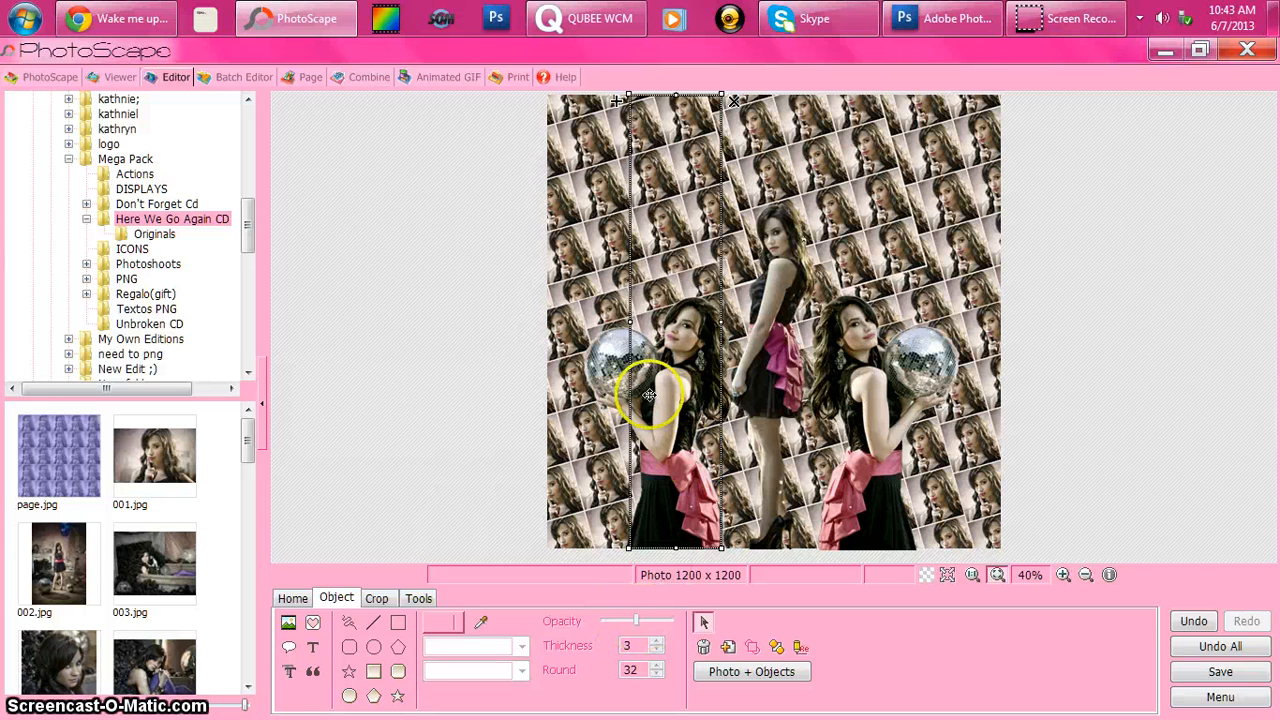
left_click_drag(649, 396, 653, 395)
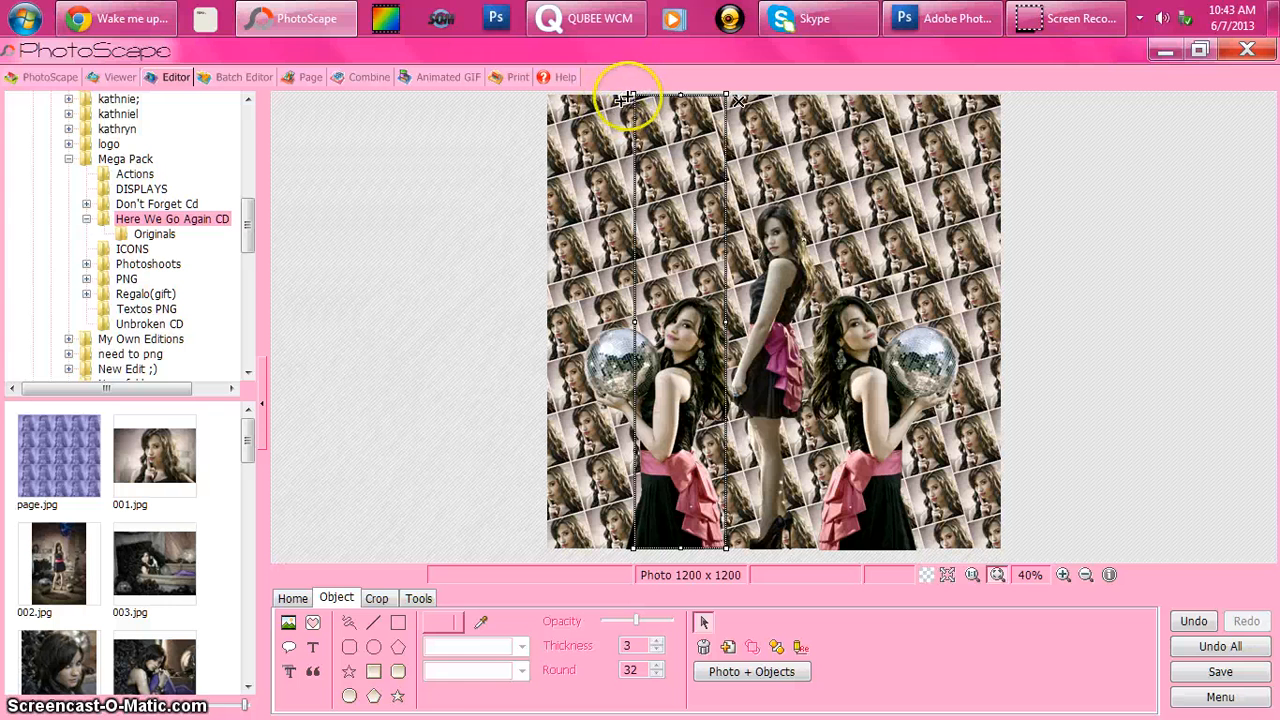
Draw a black horizontal rectangle spanning the canvas width and lower it to the waists of the two disco-ball figures
left_click(396, 624)
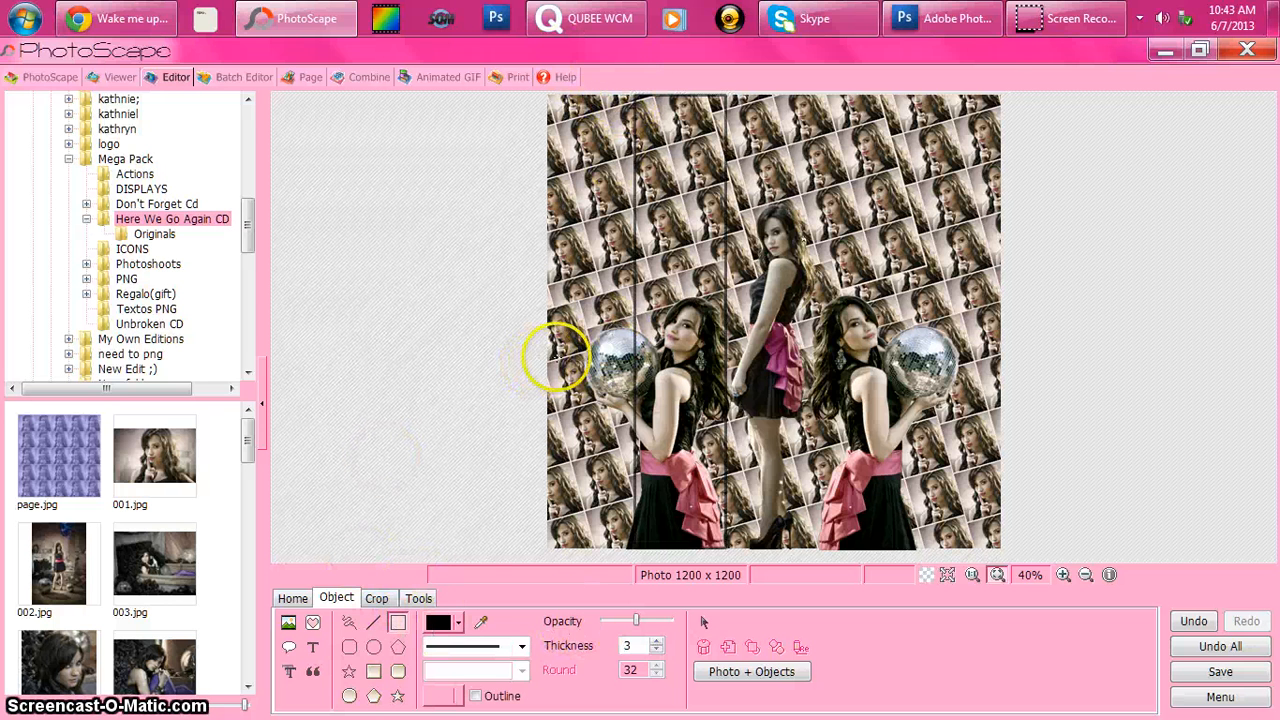
left_click_drag(544, 390, 1000, 451)
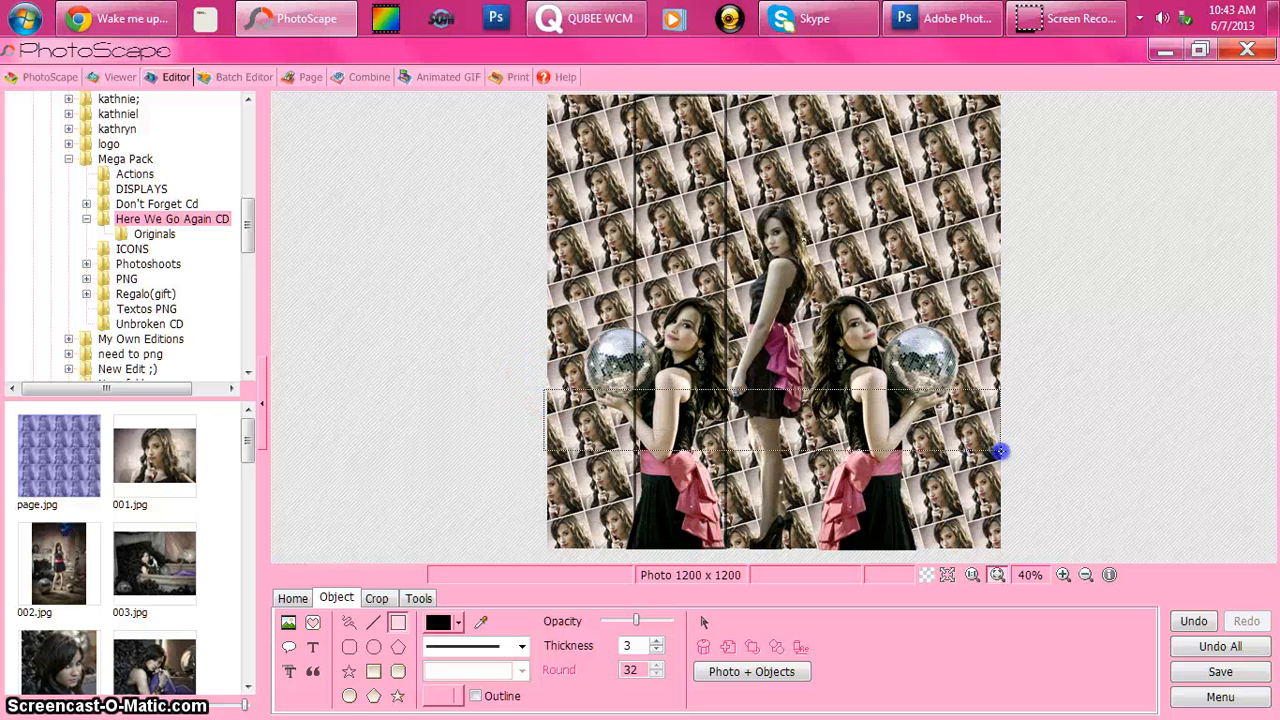
left_click(703, 621)
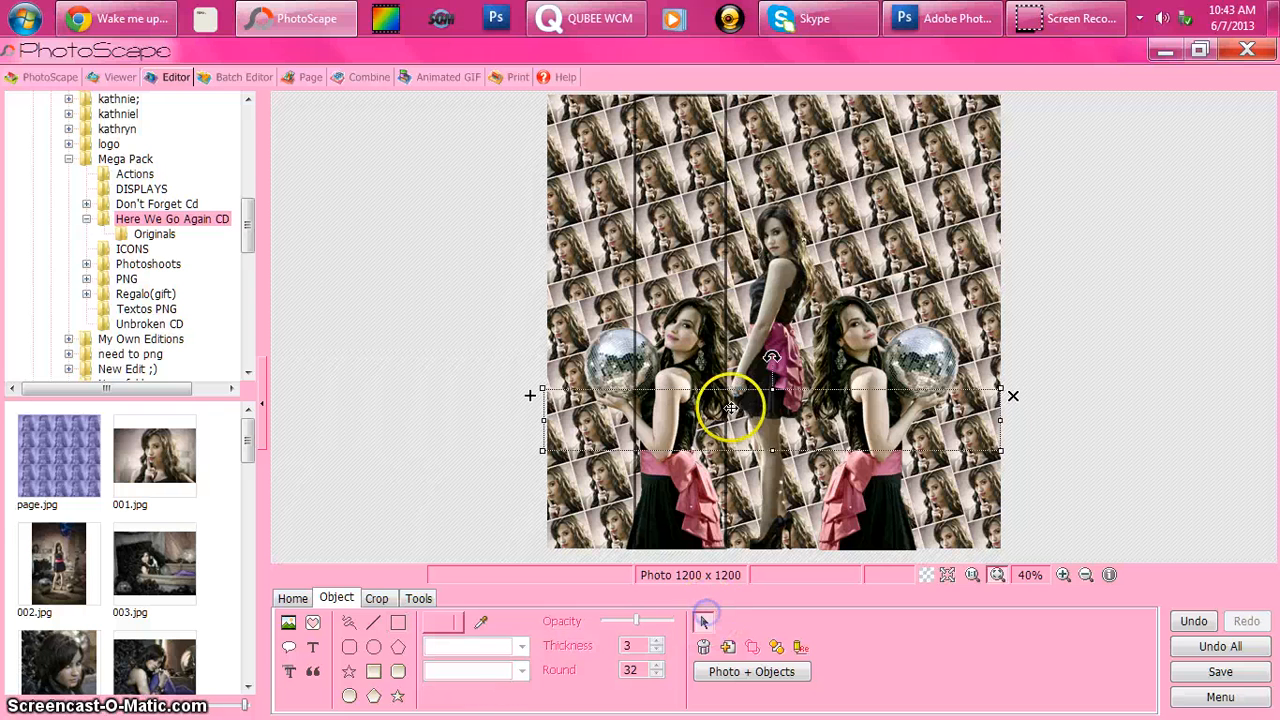
left_click_drag(766, 428, 769, 464)
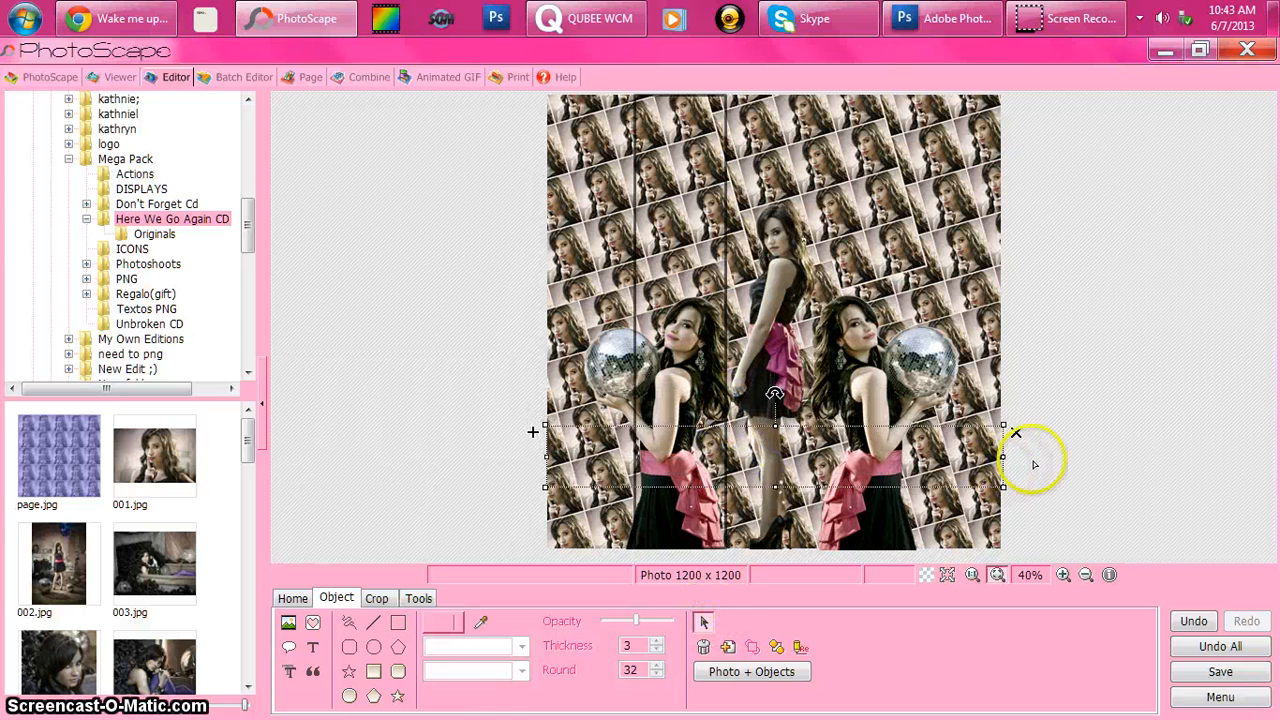
Increase the line thickness of the horizontal rectangle through its properties
right_click(980, 456)
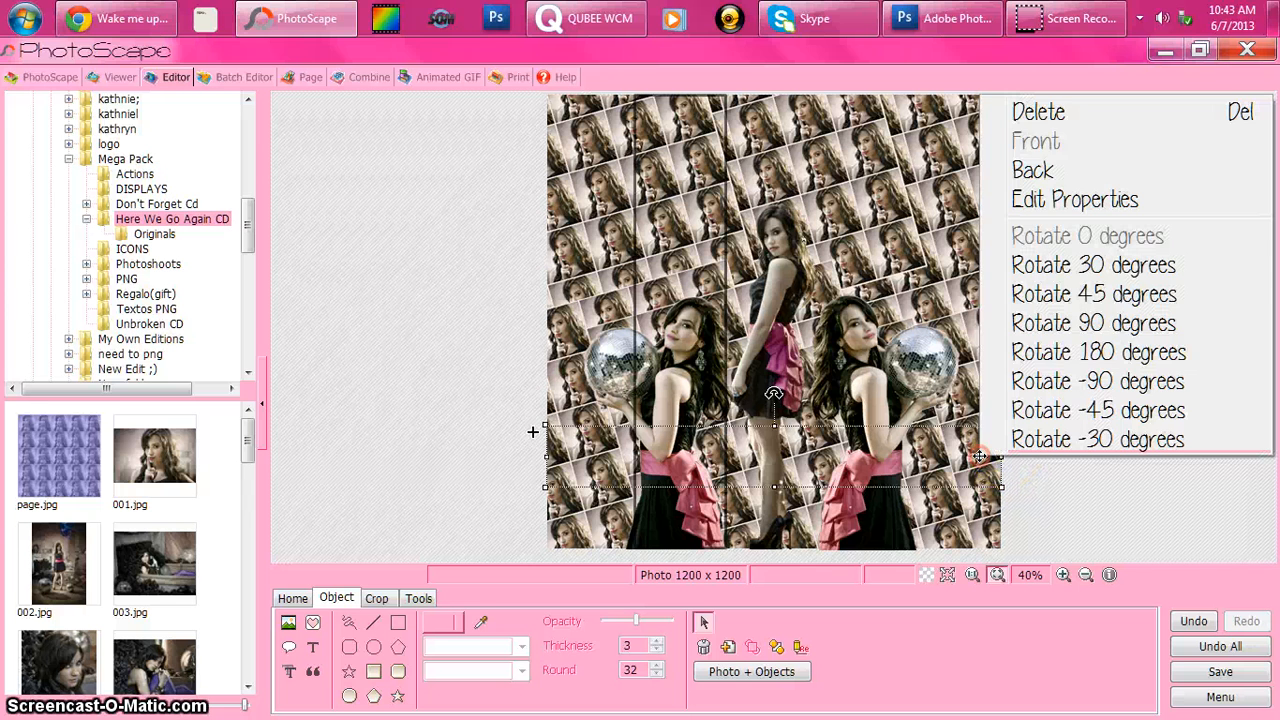
left_click(1060, 203)
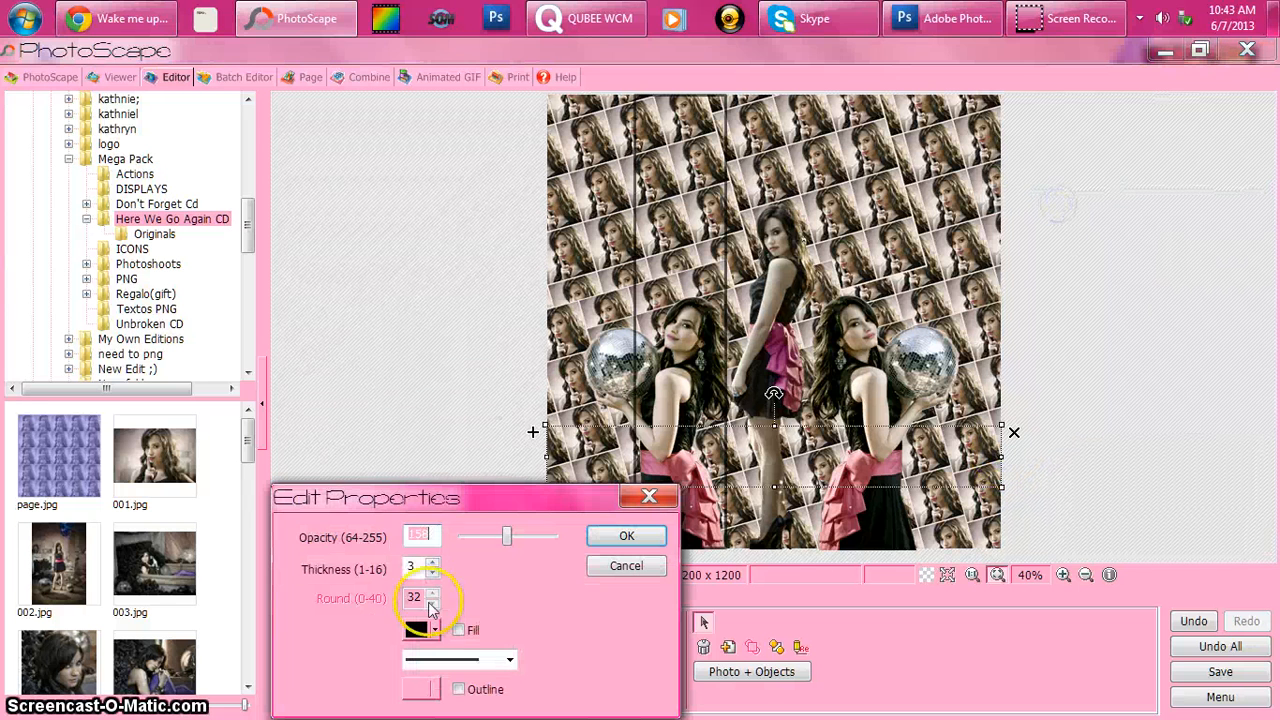
left_click(436, 562)
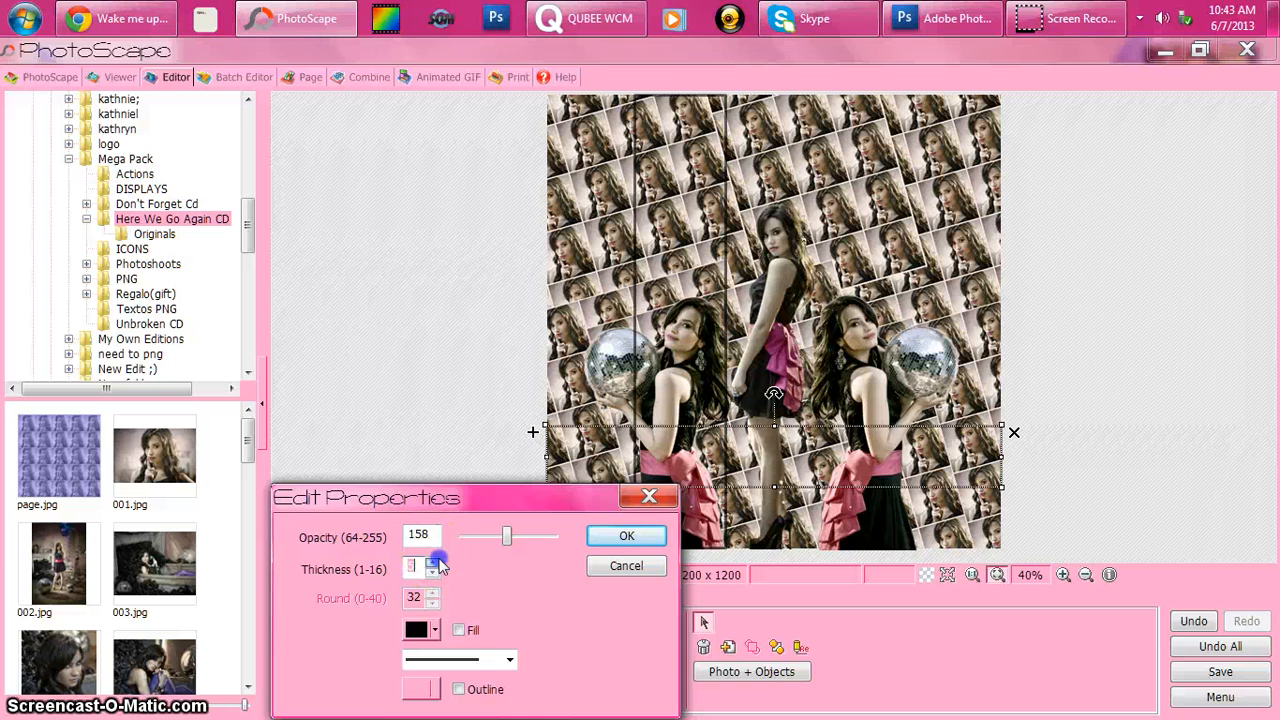
left_click(624, 535)
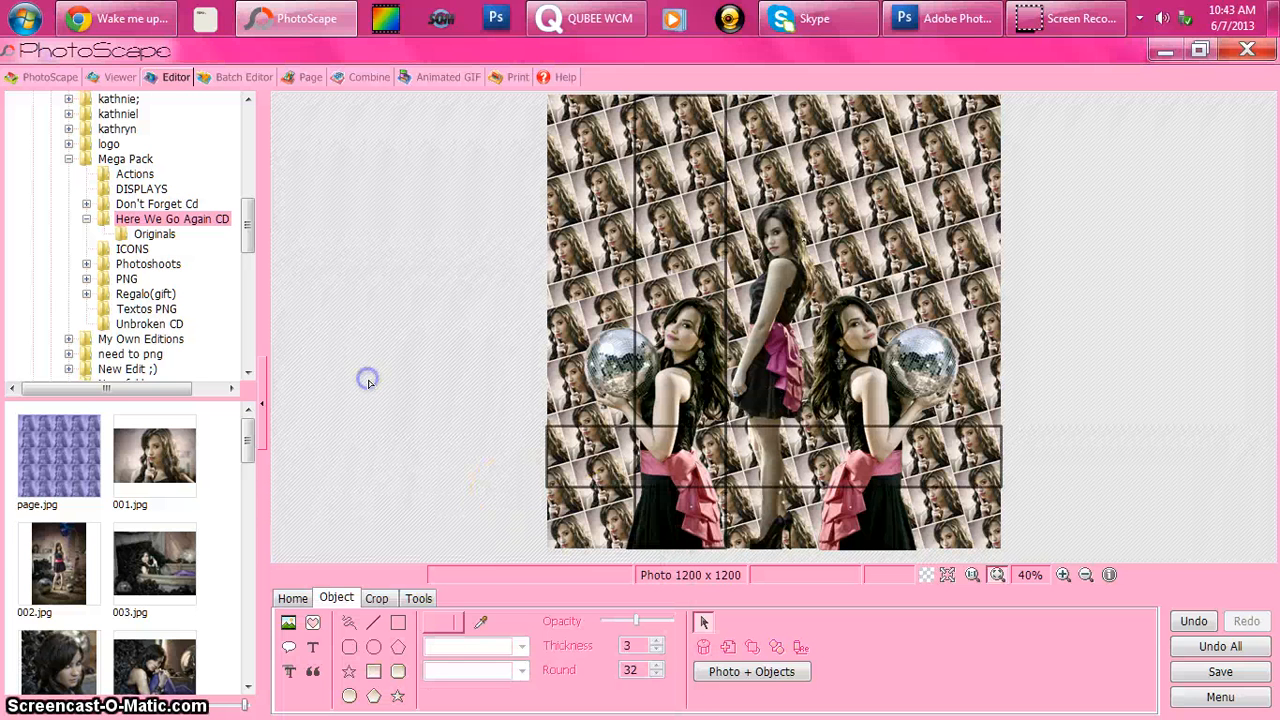
left_click(445, 598)
left_click(530, 695)
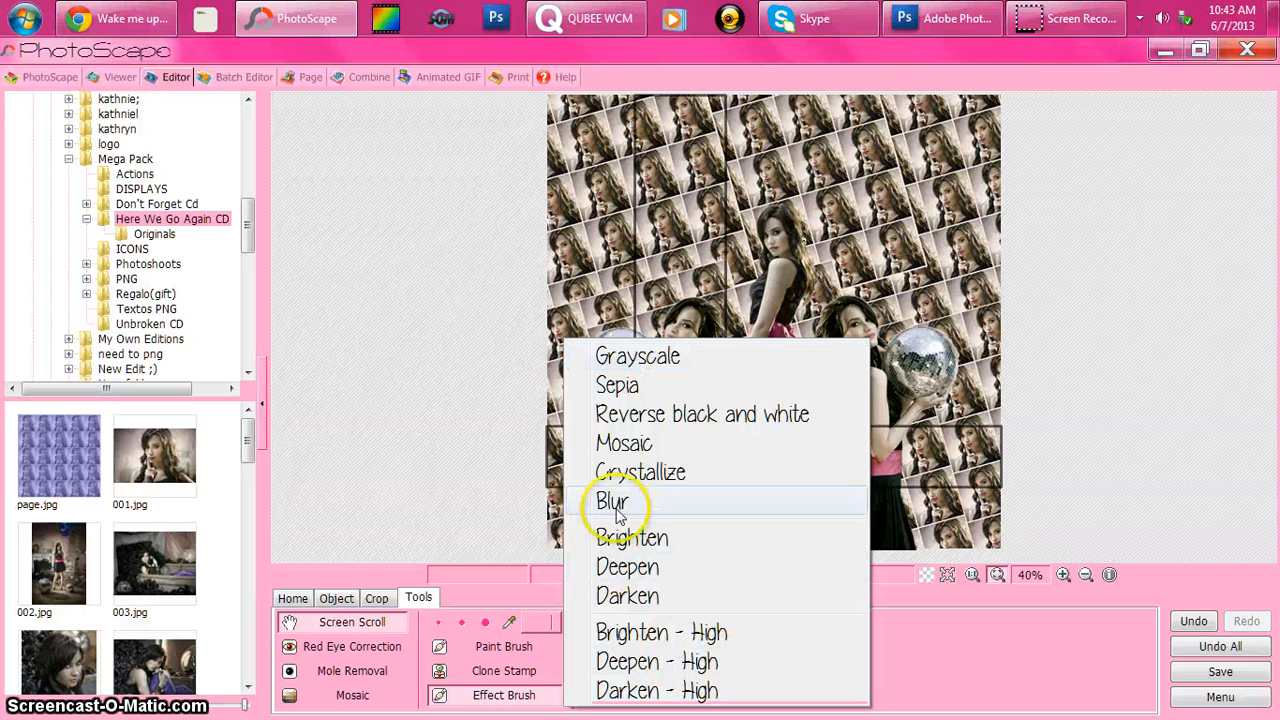
left_click(650, 388)
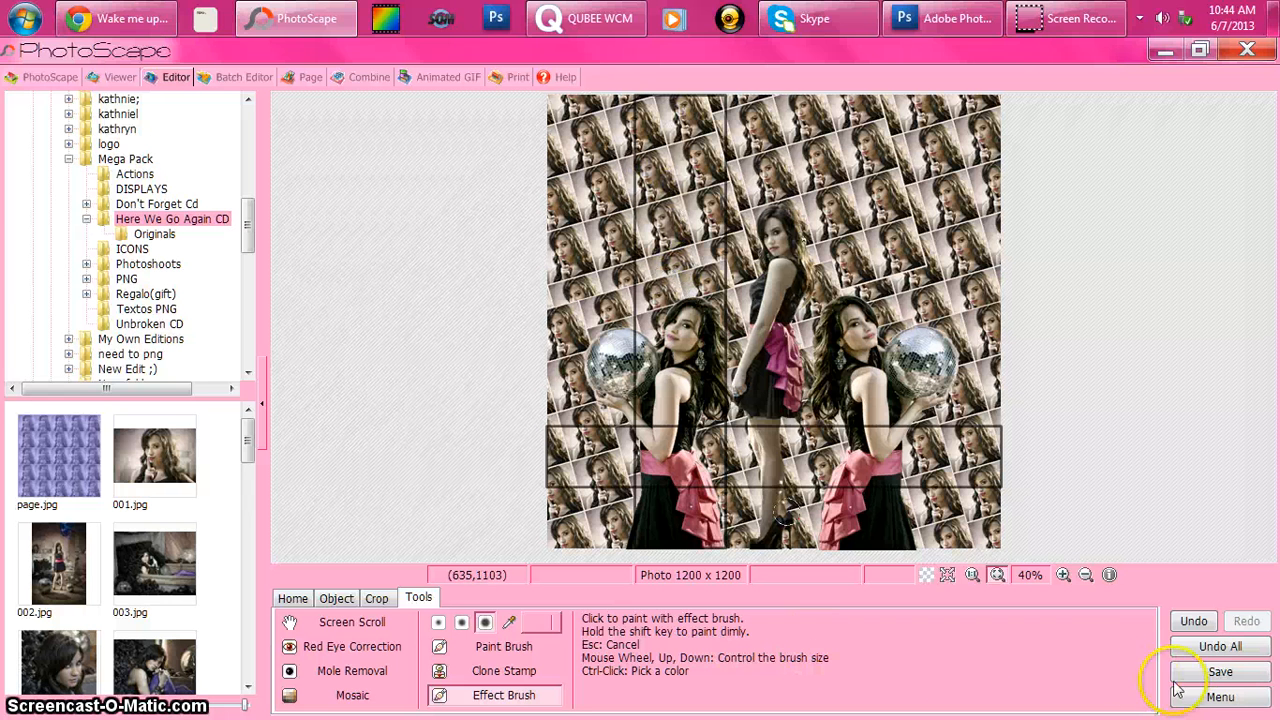
left_click(1196, 621)
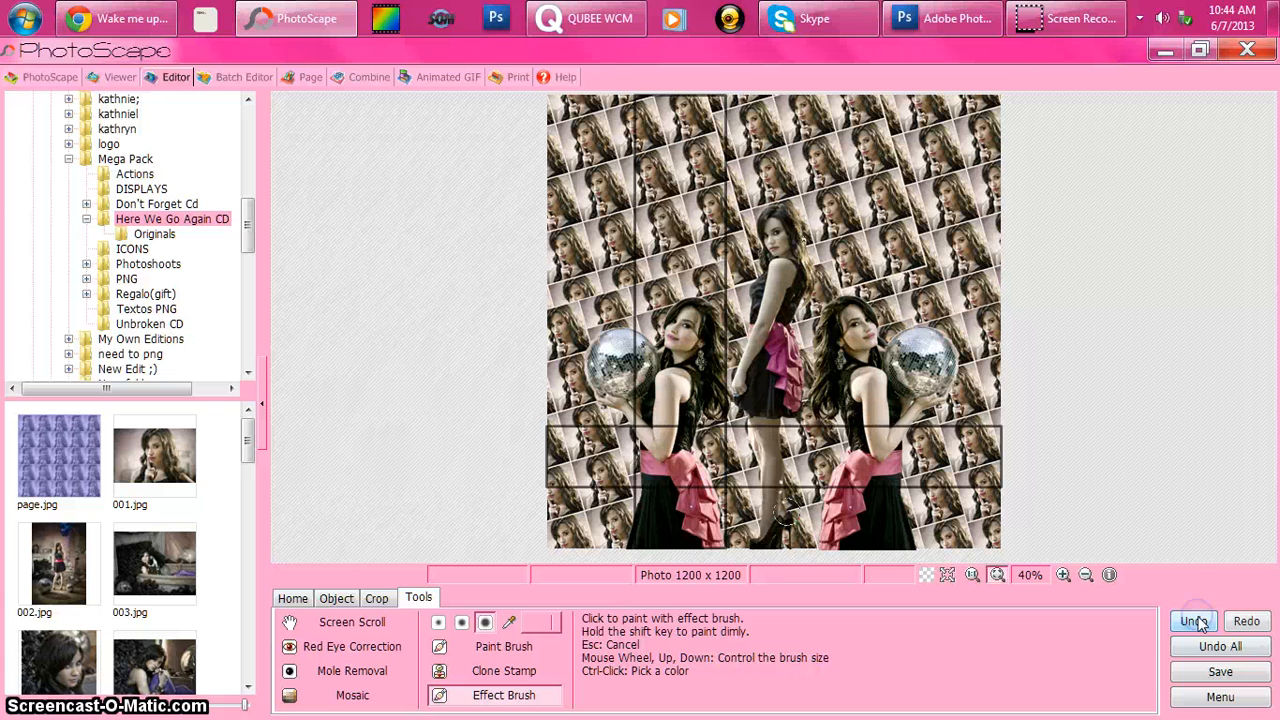
Paint the background along the left side of the tall rectangle's interior with the Grayscale effect brush
left_click(490, 699)
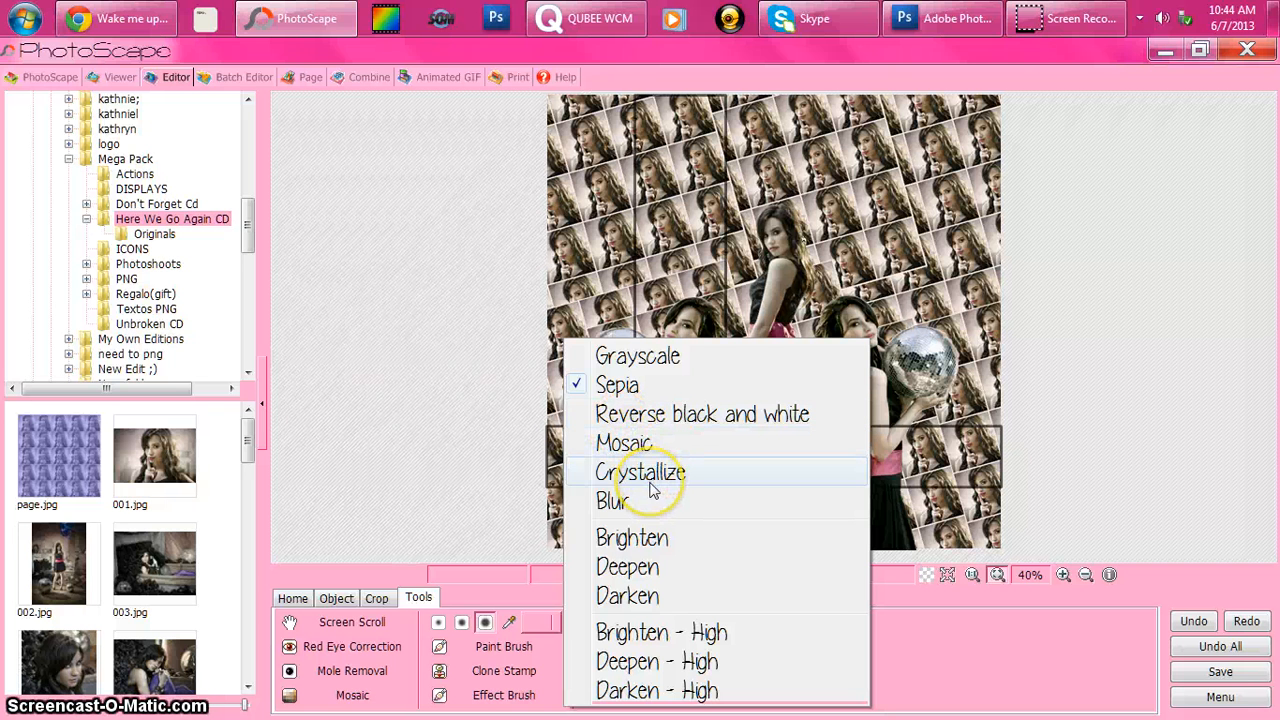
left_click(612, 357)
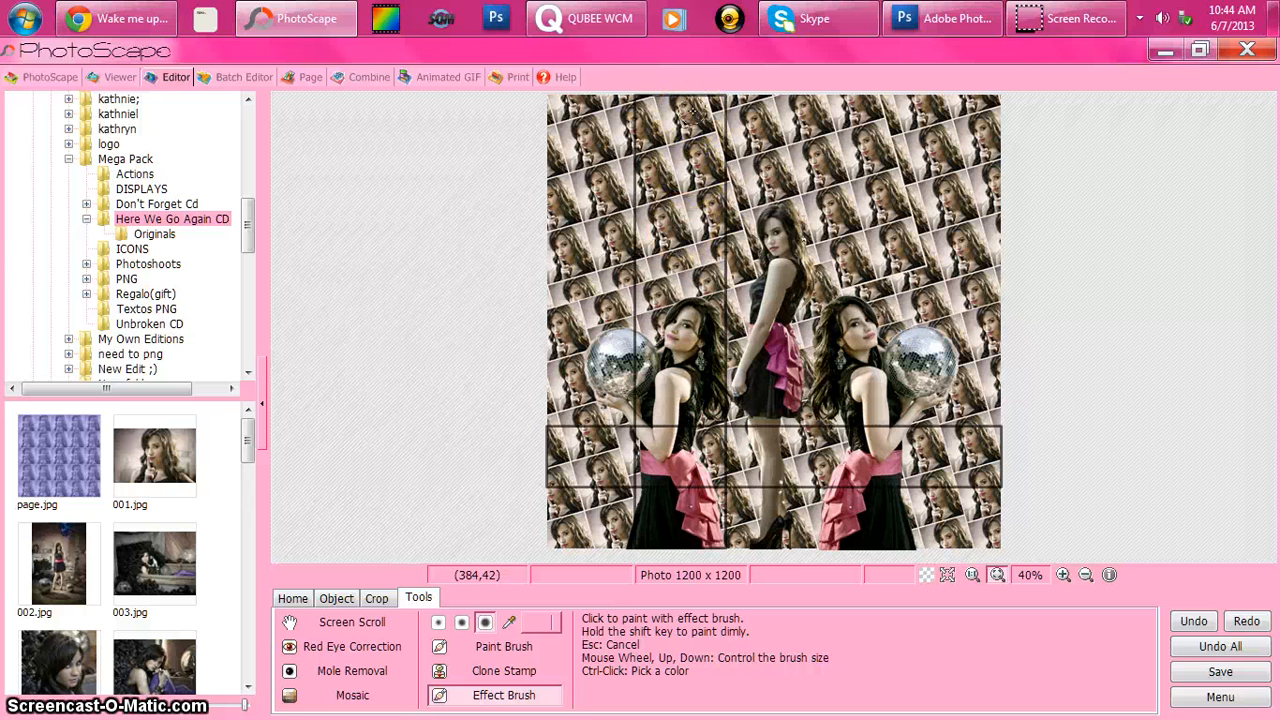
left_click_drag(650, 110, 661, 203)
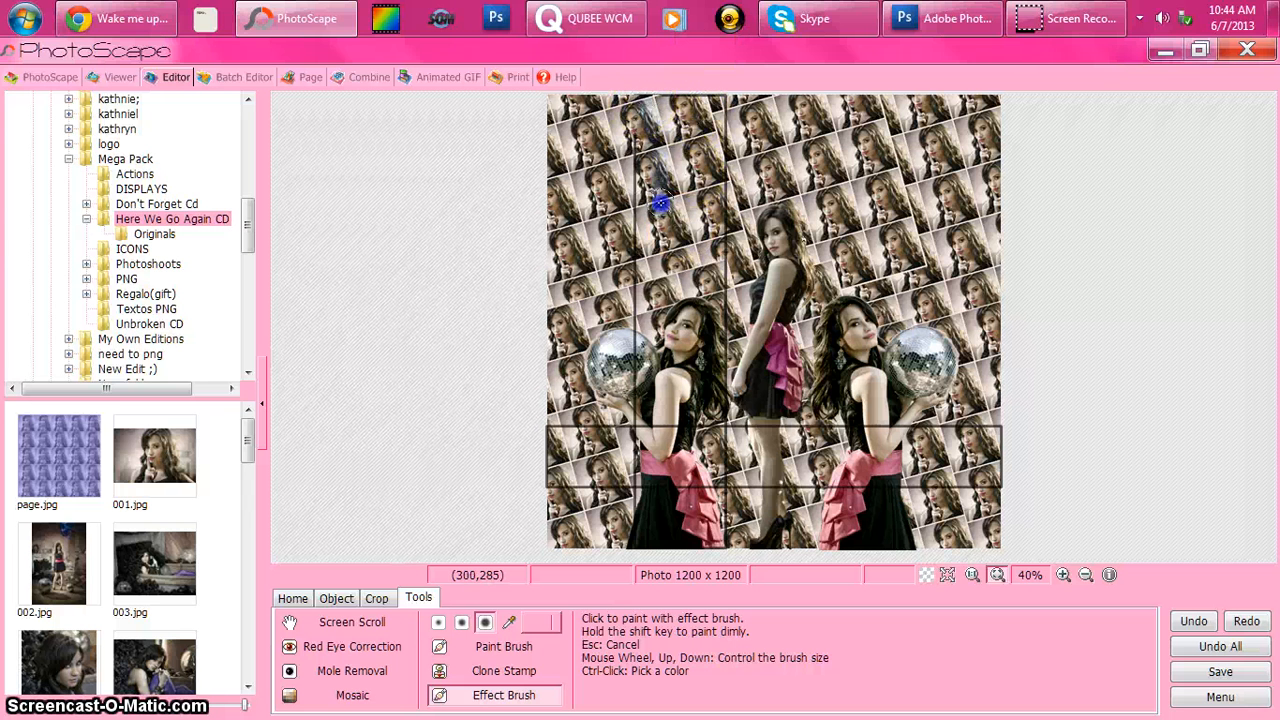
left_click_drag(649, 106, 646, 170)
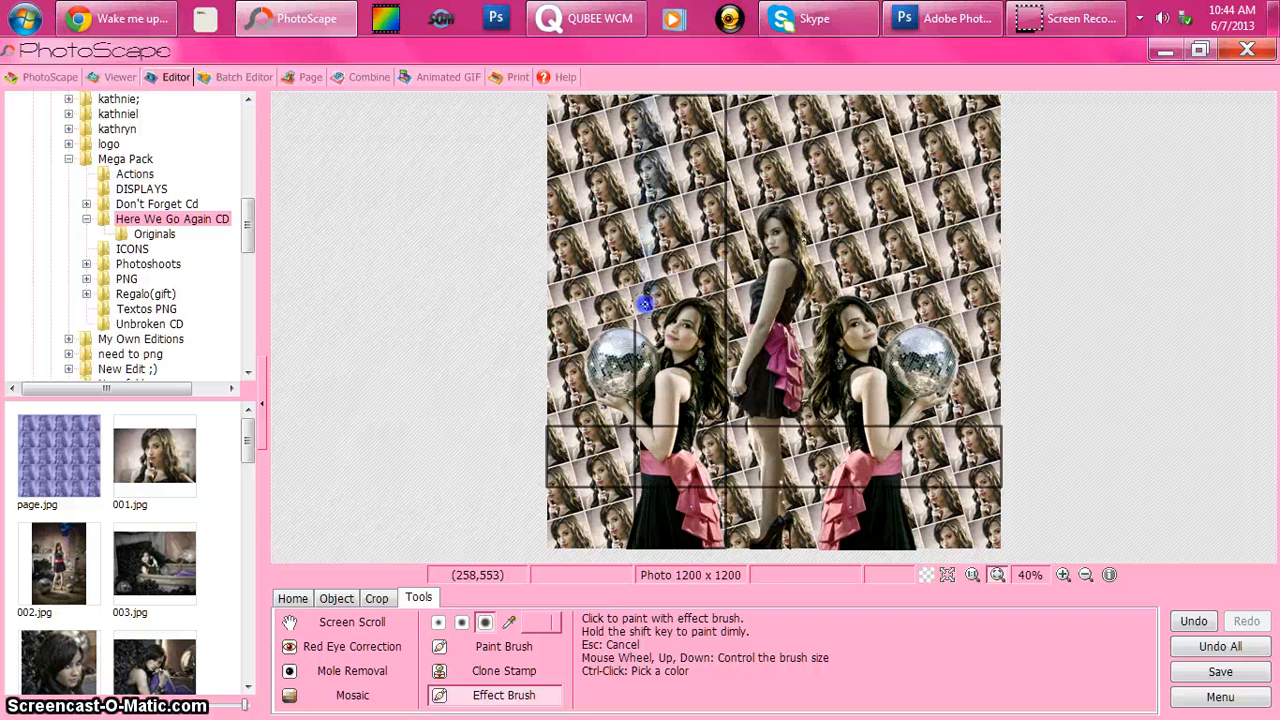
left_click_drag(648, 291, 651, 431)
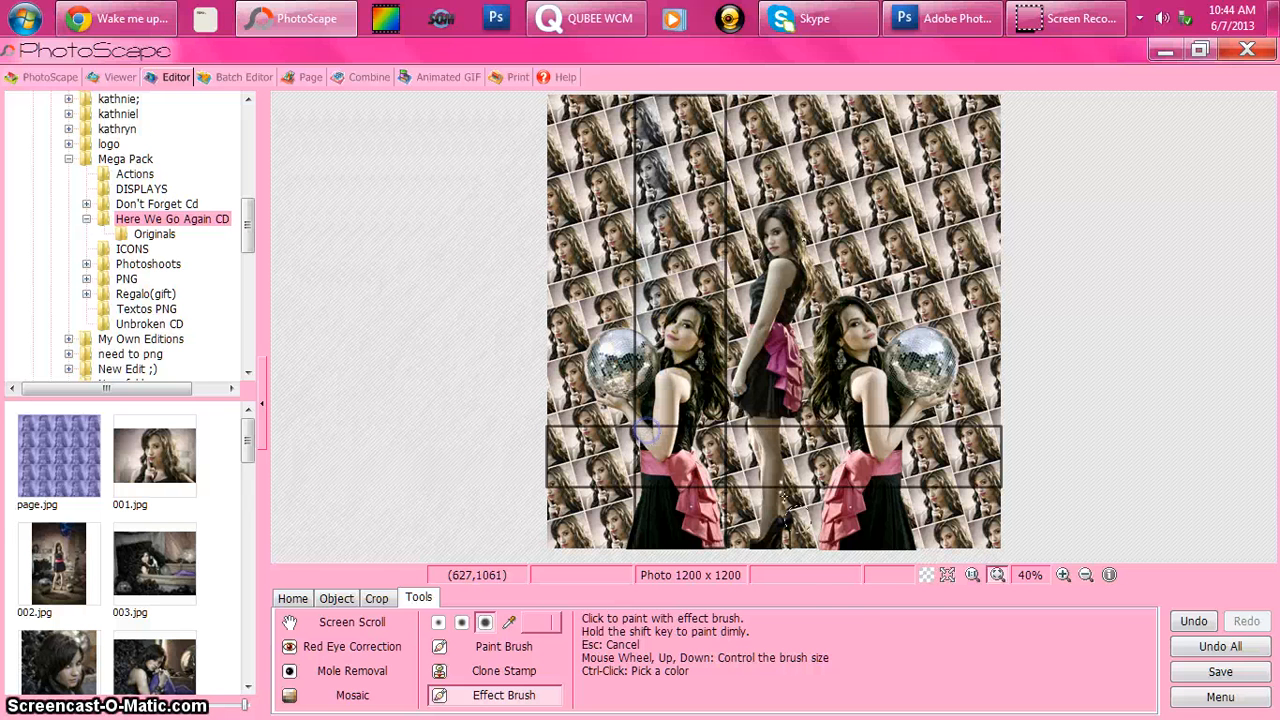
Combine the photo with its figures and rectangles into a single 1200 x 1200 image
left_click(338, 597)
left_click(724, 673)
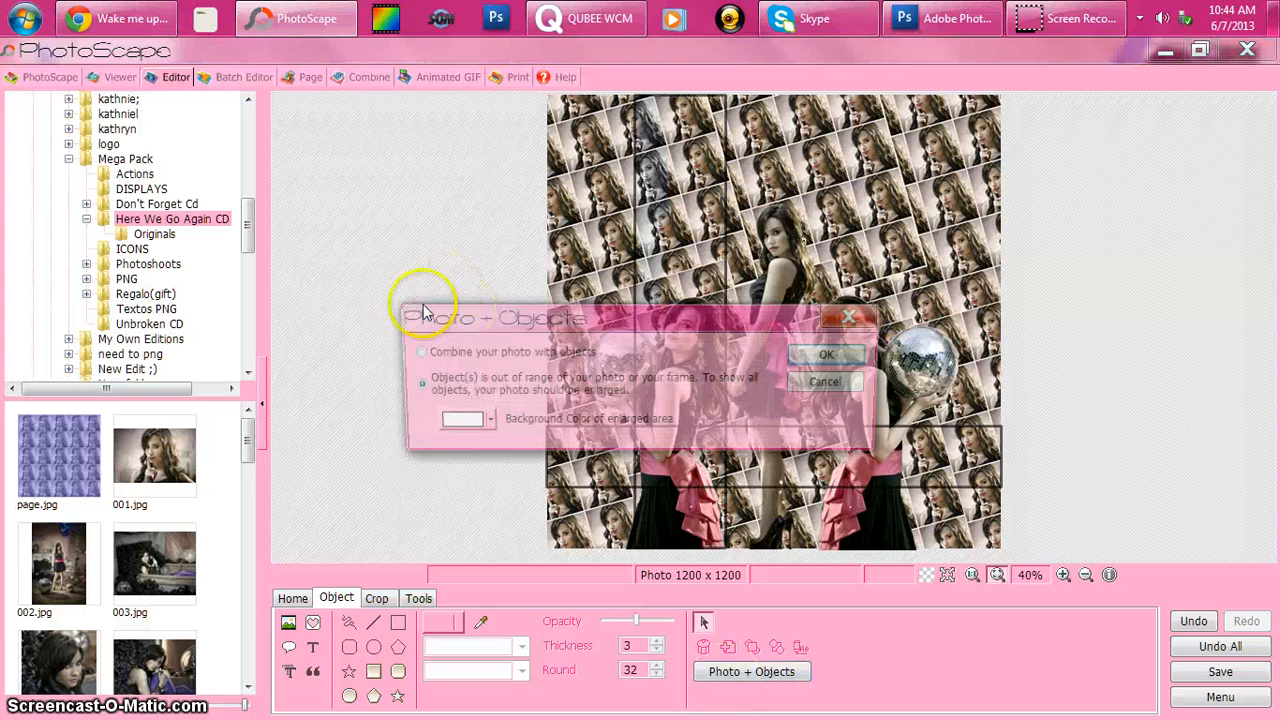
left_click(830, 364)
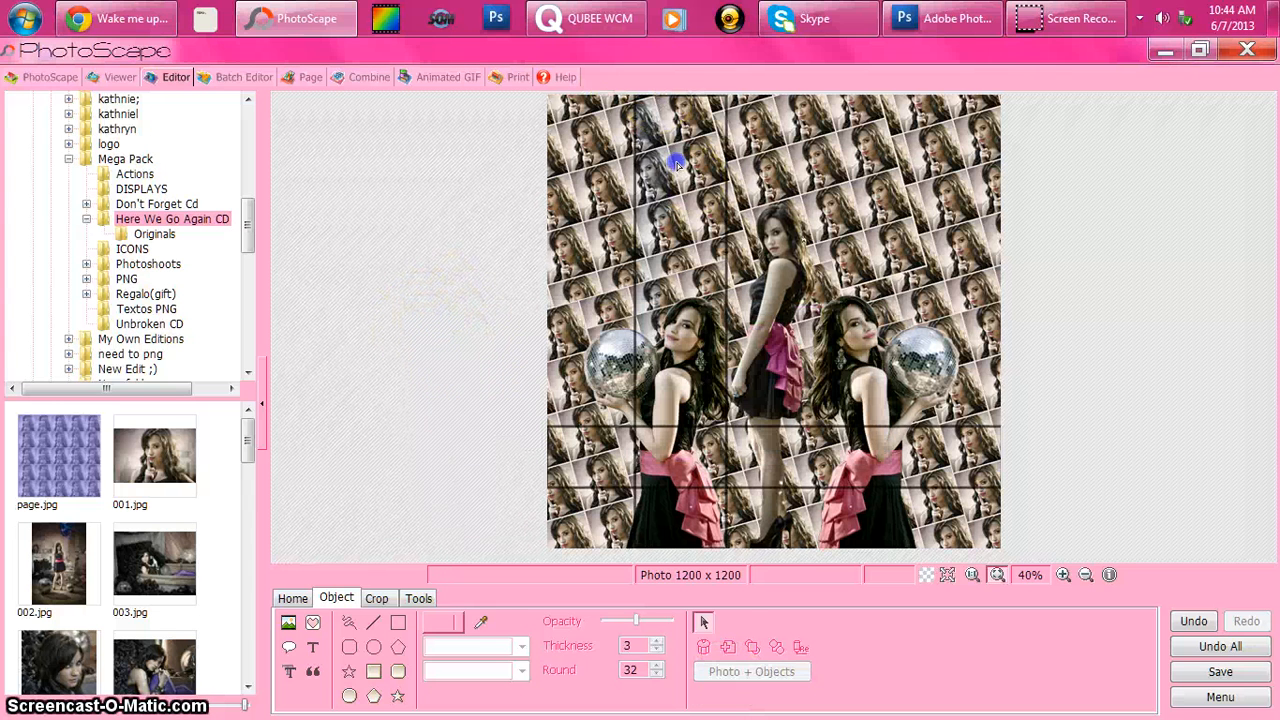
Paint the rest of the tall rectangle's interior, including the left figure's face, arm and skirt, with the Grayscale effect brush
left_click(419, 598)
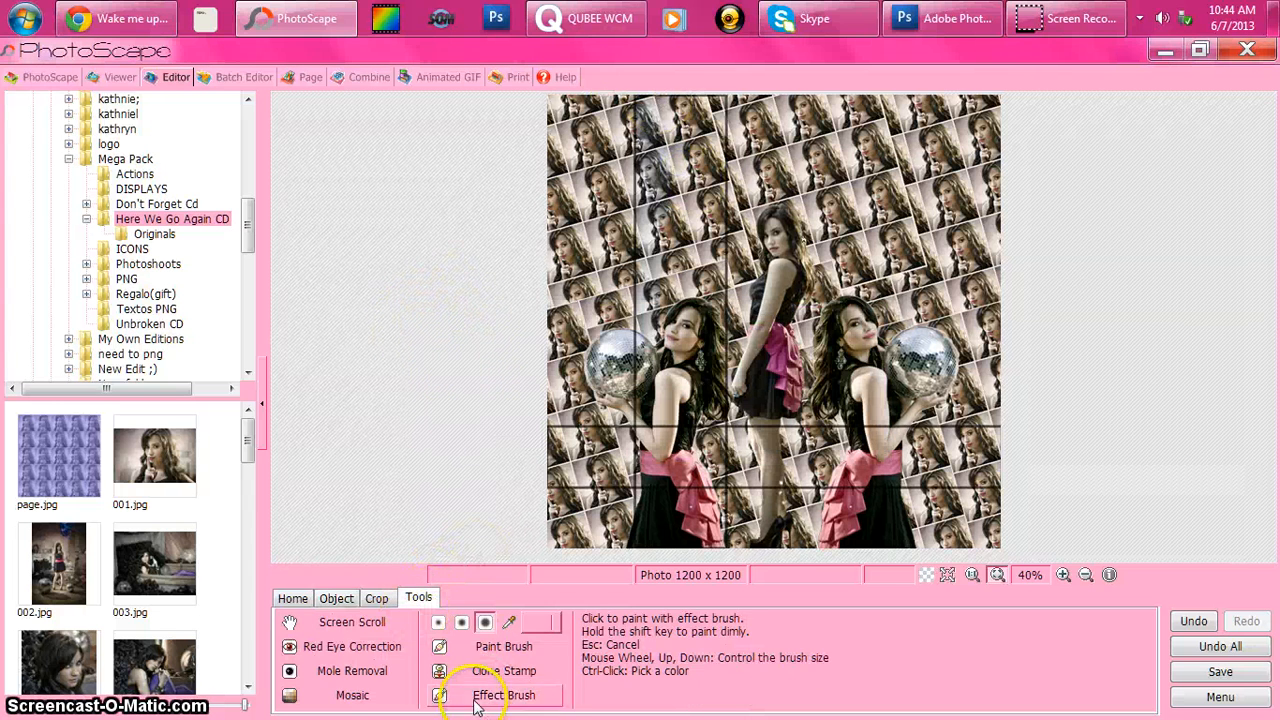
left_click(475, 693)
left_click(640, 357)
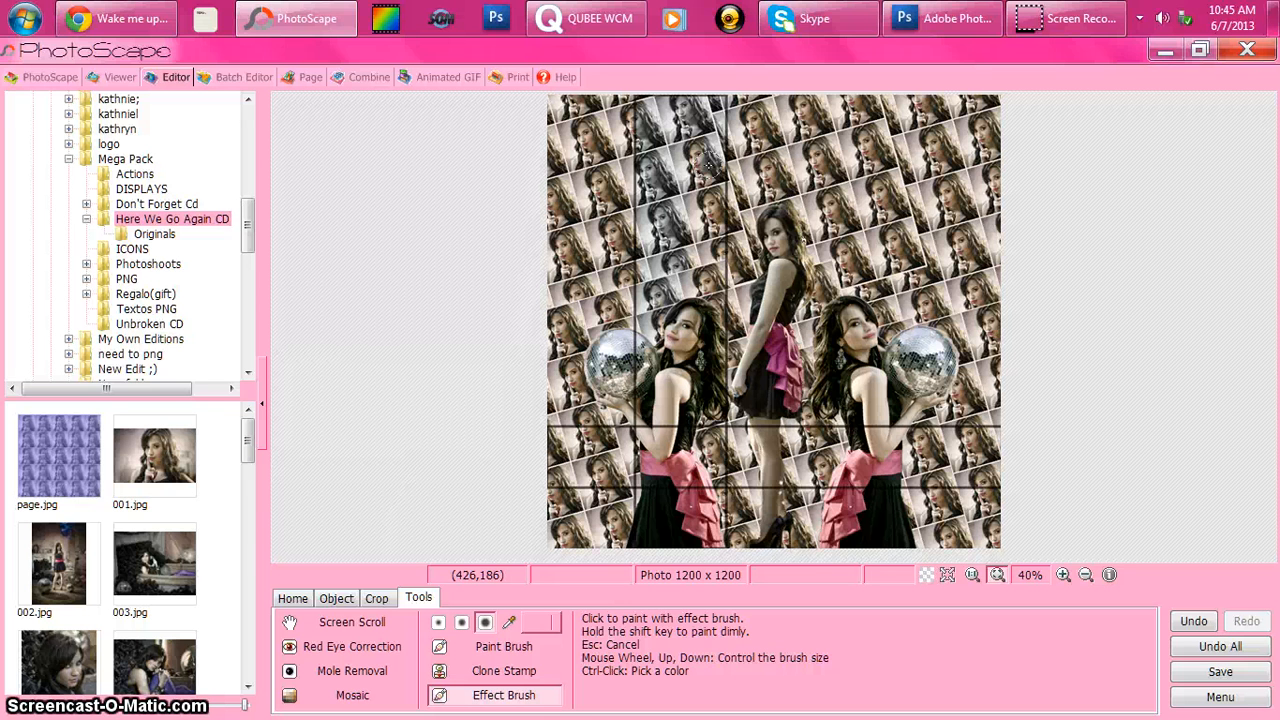
mouse_move(710, 107)
left_mouse_down()
mouse_move(695, 203)
mouse_move(682, 135)
mouse_move(683, 277)
mouse_move(711, 99)
mouse_move(722, 241)
mouse_move(690, 130)
mouse_move(703, 270)
left_mouse_up()
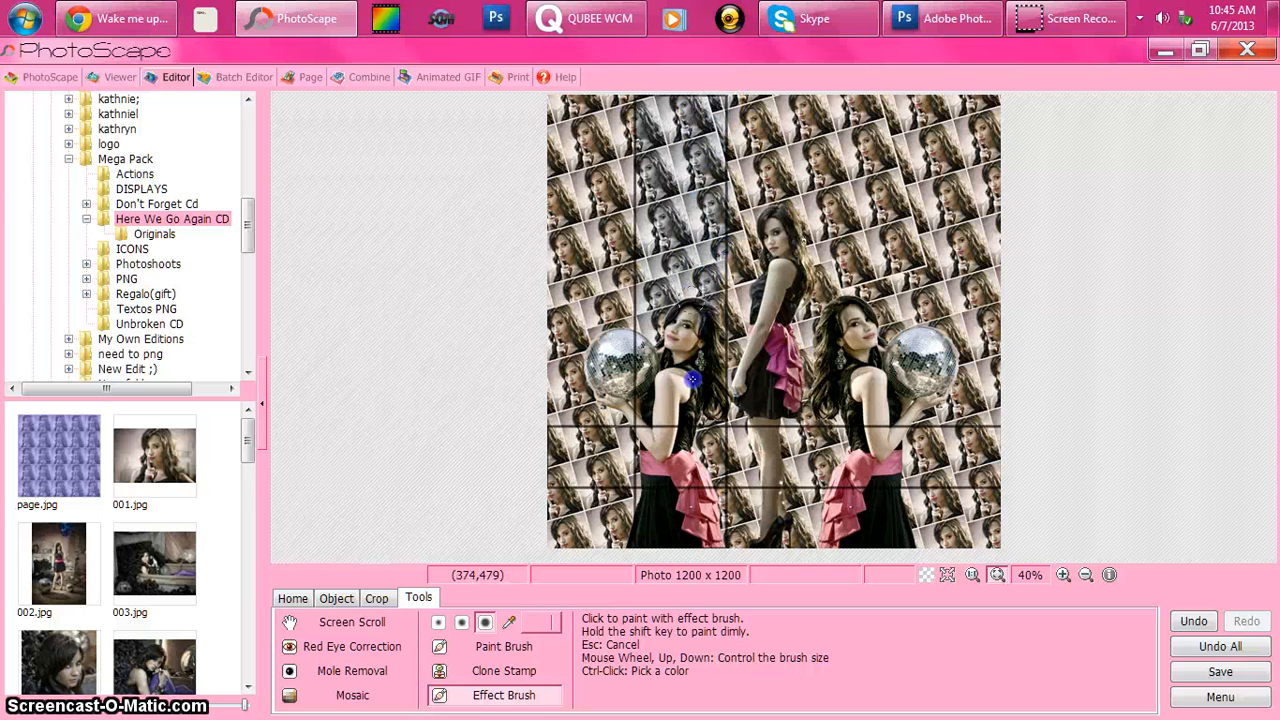
mouse_move(692, 379)
left_mouse_down()
mouse_move(667, 360)
mouse_move(667, 328)
mouse_move(646, 321)
mouse_move(645, 398)
left_mouse_up()
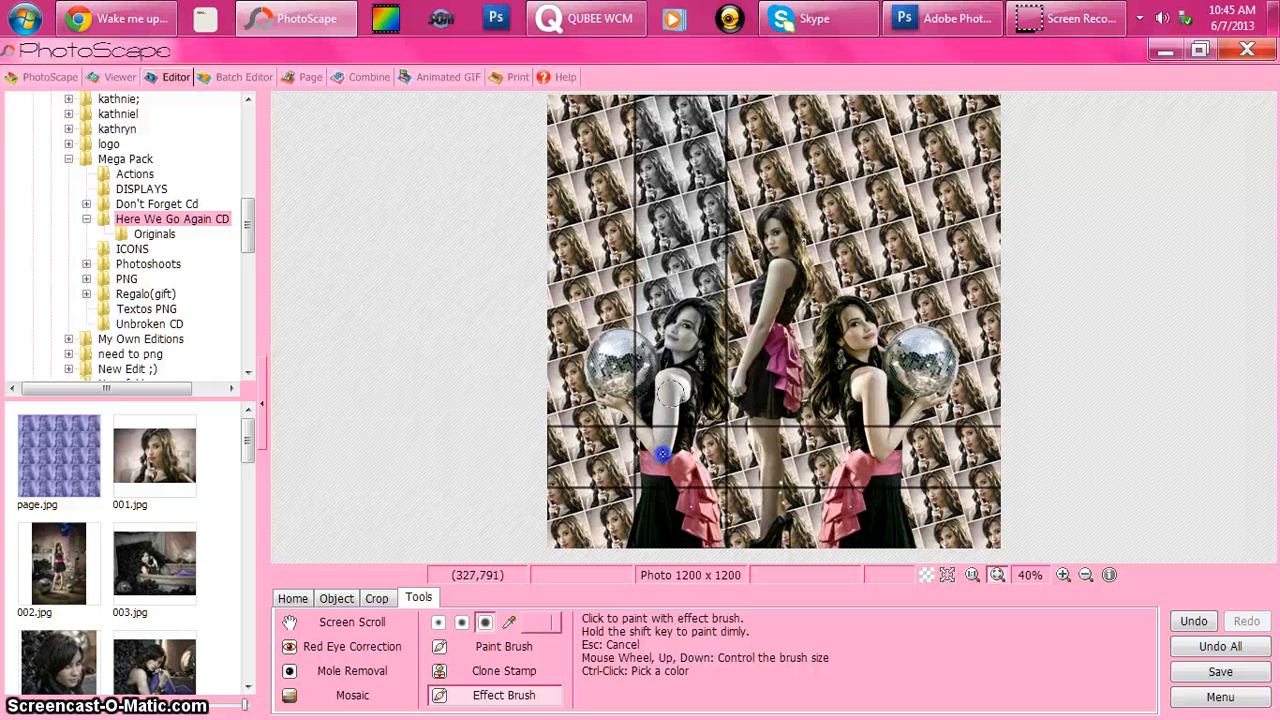
left_click_drag(652, 457, 645, 438)
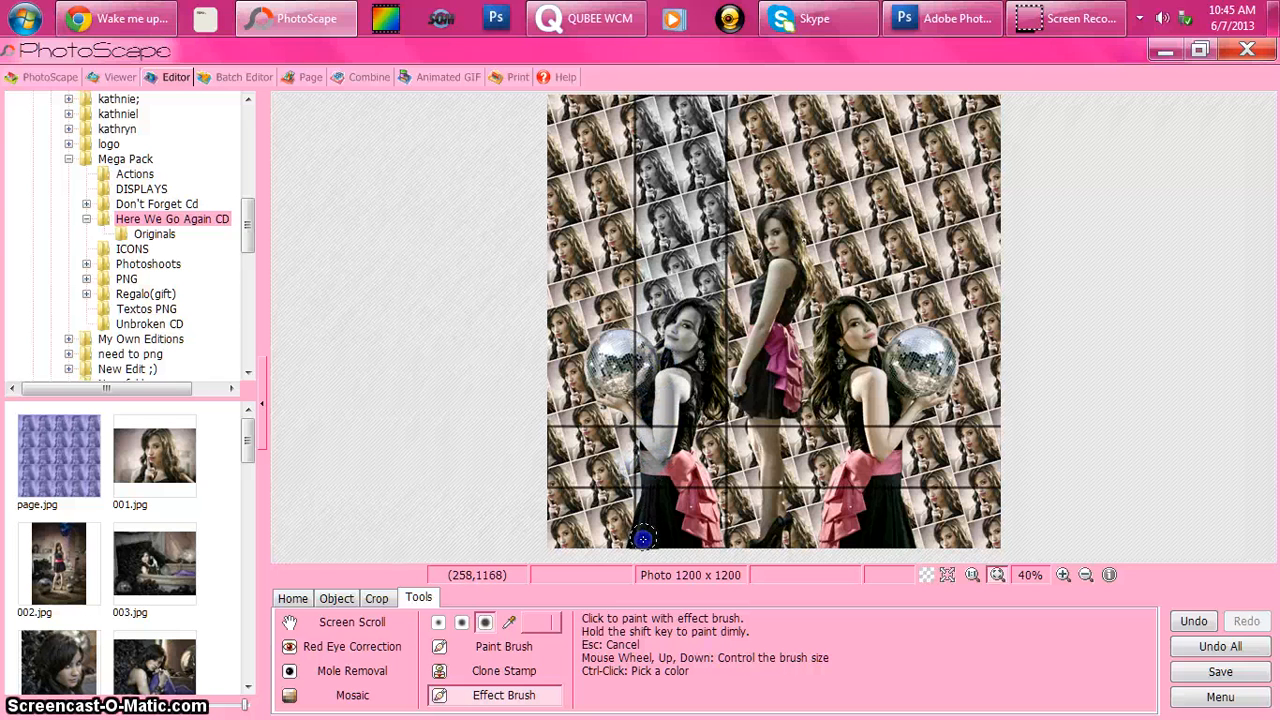
left_click_drag(643, 539, 683, 506)
mouse_move(694, 450)
left_mouse_down()
mouse_move(698, 368)
mouse_move(721, 224)
left_mouse_up()
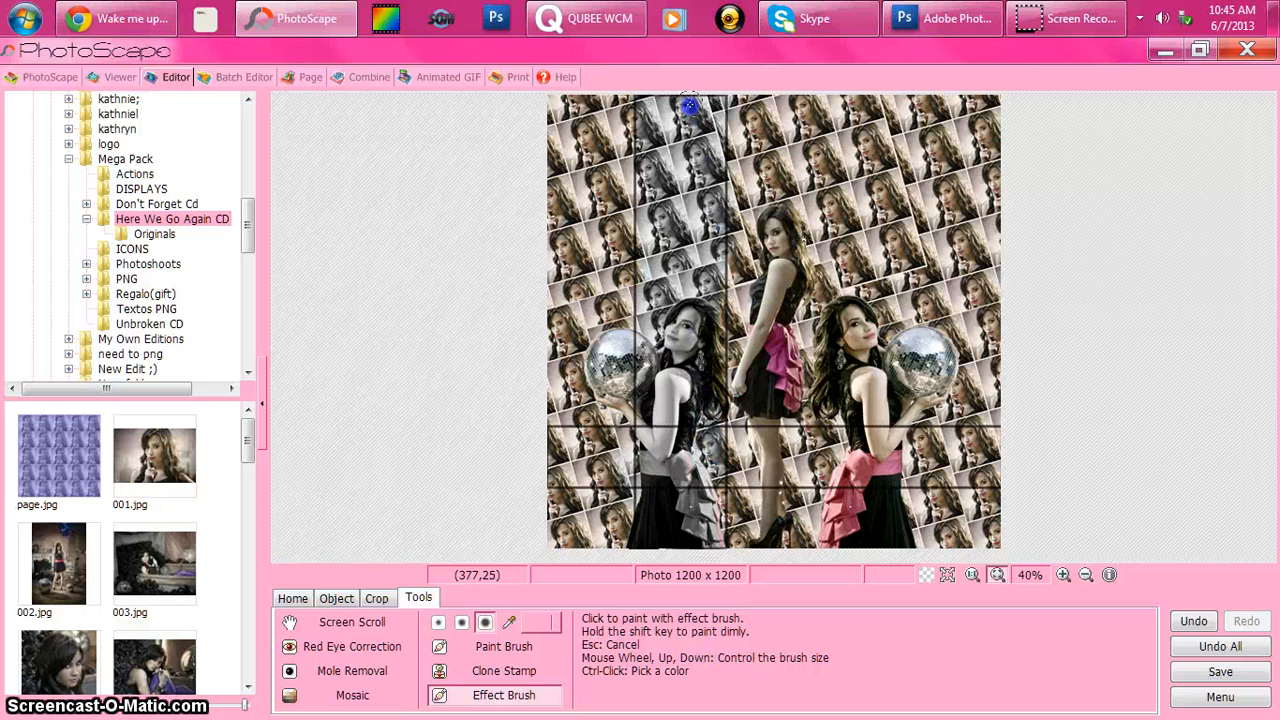
mouse_move(538, 442)
left_mouse_down()
mouse_move(648, 441)
mouse_move(537, 454)
mouse_move(566, 470)
mouse_move(624, 464)
left_mouse_up()
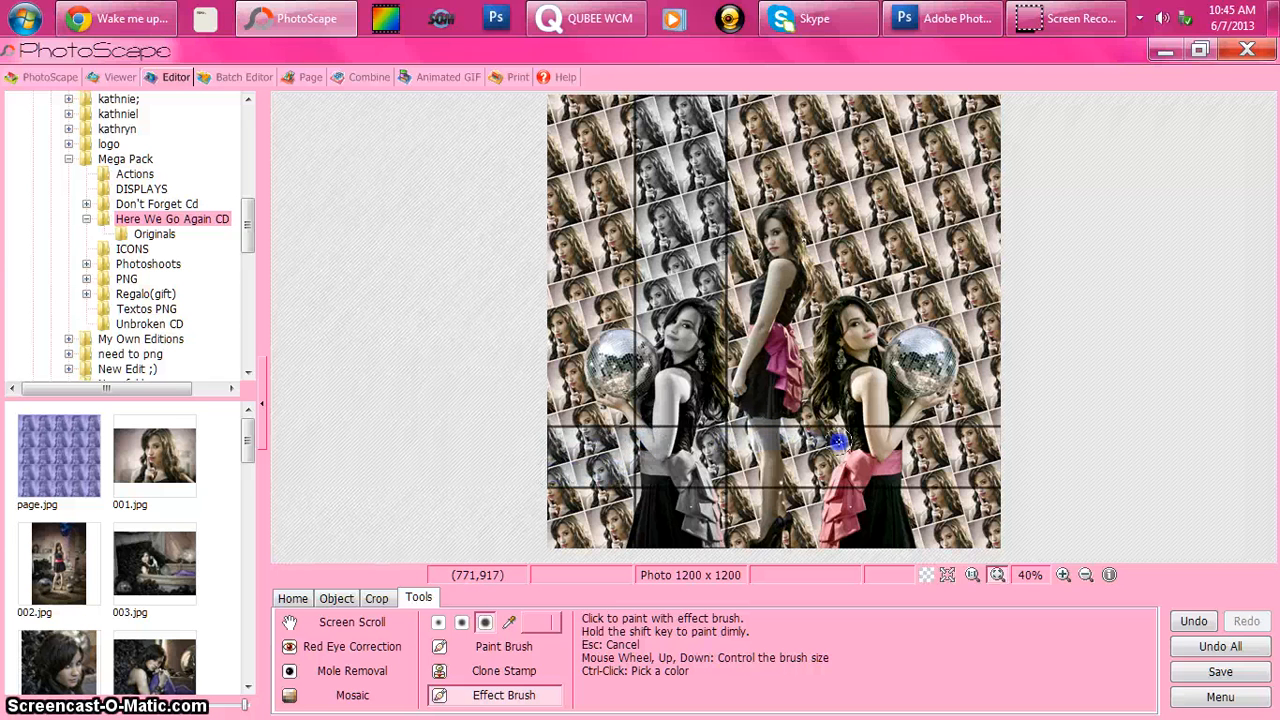
mouse_move(966, 437)
left_mouse_down()
mouse_move(869, 449)
mouse_move(729, 436)
mouse_move(889, 433)
left_mouse_up()
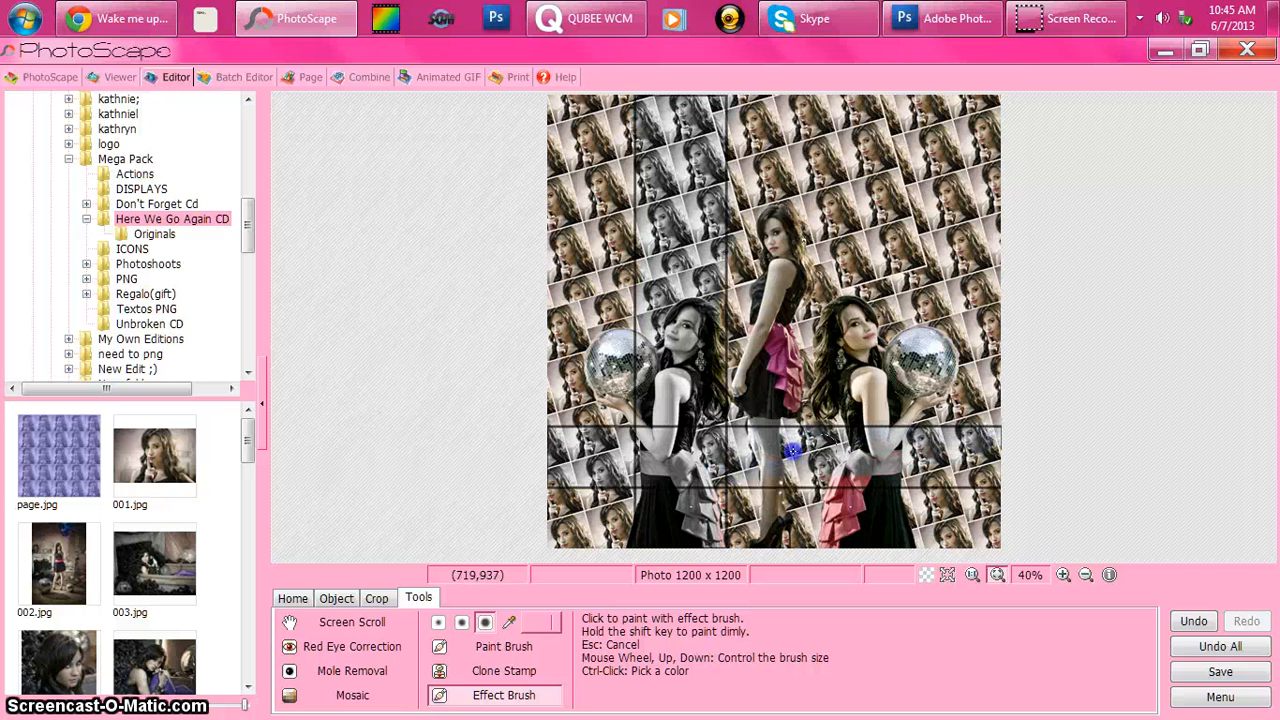
left_click(1193, 621)
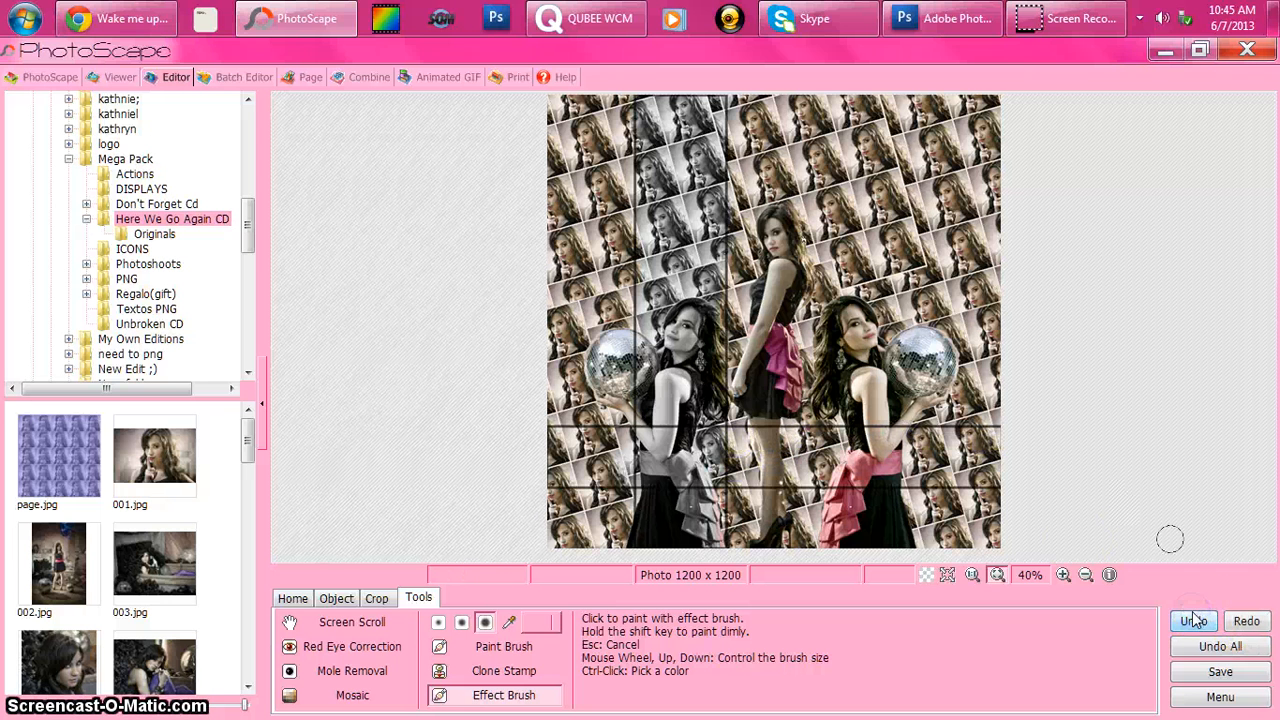
Paint the horizontal rectangle's interior, including the figures' legs and waists, with the Grayscale effect brush and touch up the tall rectangle
mouse_move(541, 427)
left_mouse_down()
mouse_move(654, 440)
mouse_move(510, 433)
mouse_move(647, 468)
left_mouse_up()
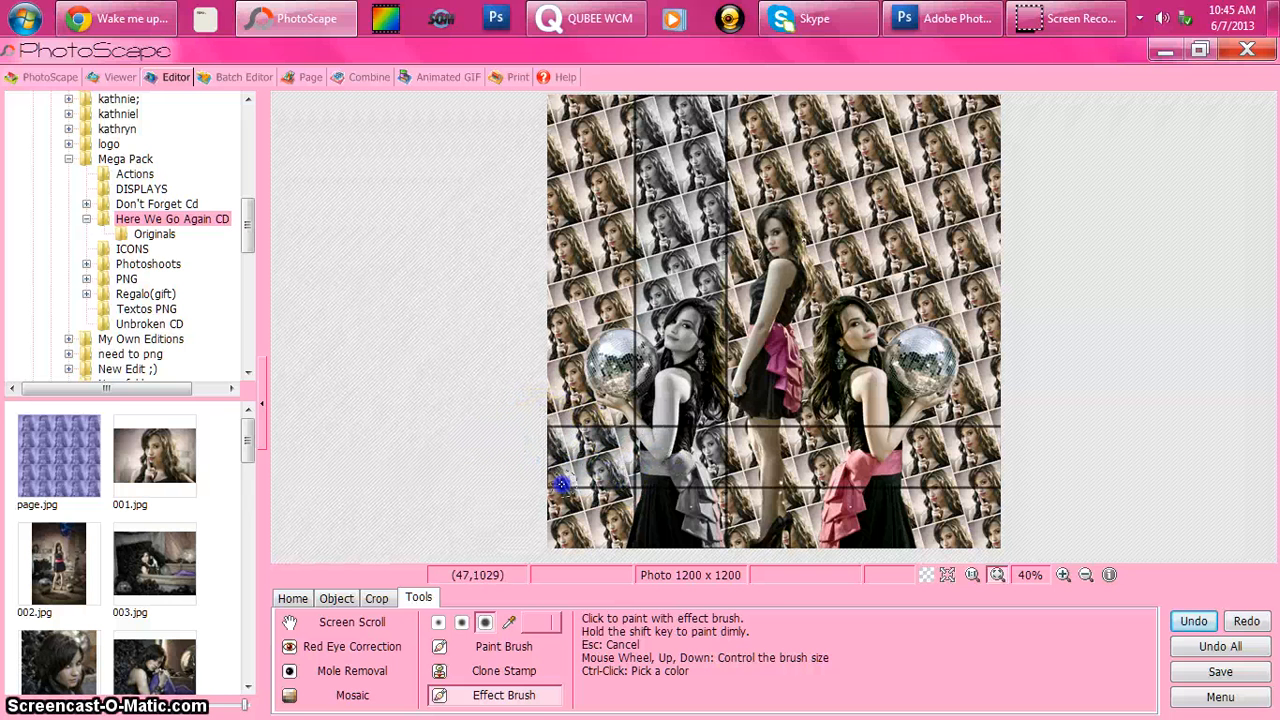
mouse_move(561, 484)
left_mouse_down()
mouse_move(718, 458)
mouse_move(740, 435)
mouse_move(711, 420)
mouse_move(764, 435)
left_mouse_up()
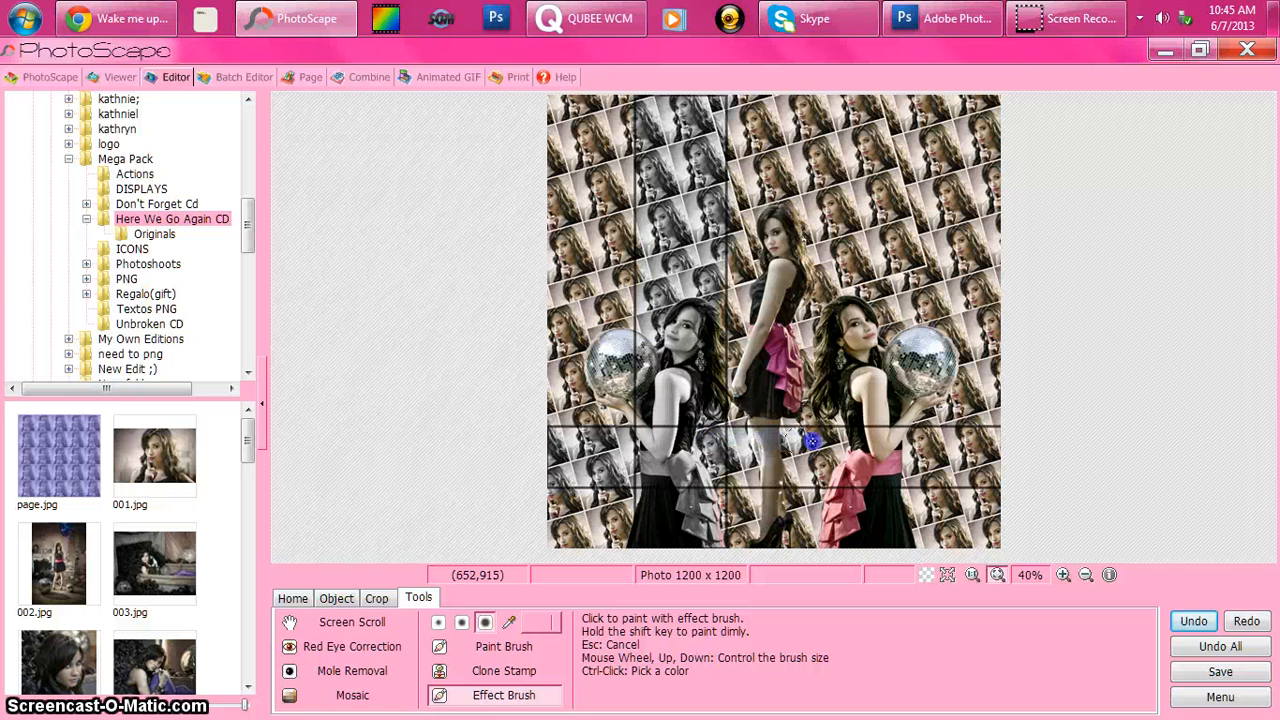
mouse_move(878, 440)
left_mouse_down()
mouse_move(821, 448)
mouse_move(903, 443)
mouse_move(801, 437)
mouse_move(997, 444)
mouse_move(846, 434)
mouse_move(1001, 430)
mouse_move(728, 476)
mouse_move(697, 459)
mouse_move(778, 450)
left_mouse_up()
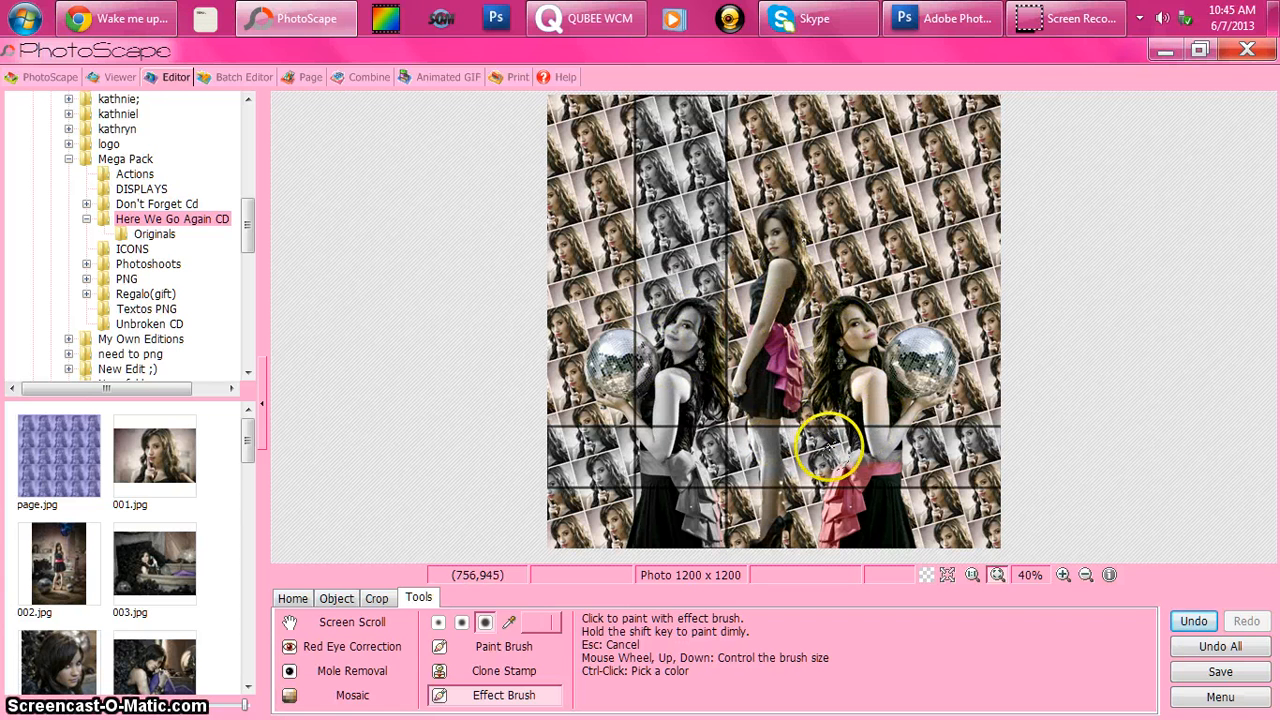
left_click_drag(772, 465, 762, 475)
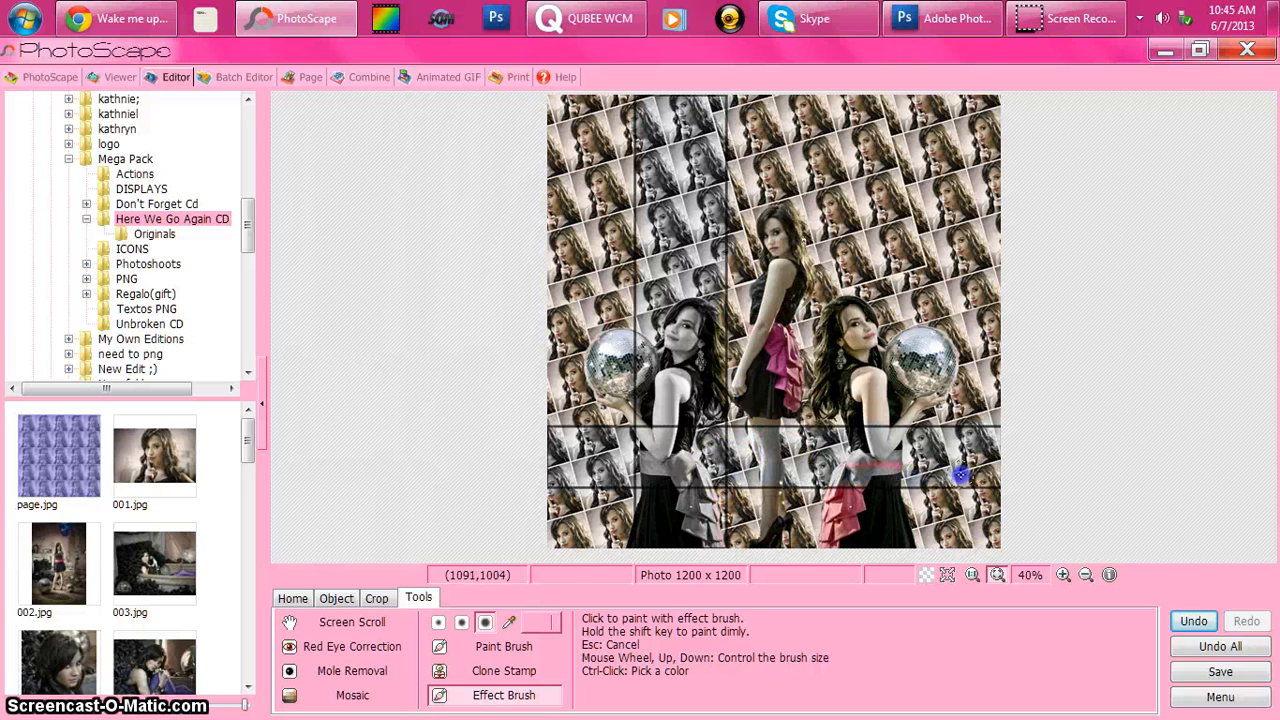
mouse_move(812, 468)
left_mouse_down()
mouse_move(904, 463)
mouse_move(794, 466)
mouse_move(868, 468)
left_mouse_up()
mouse_move(691, 258)
left_mouse_down()
mouse_move(689, 84)
mouse_move(659, 135)
left_mouse_up()
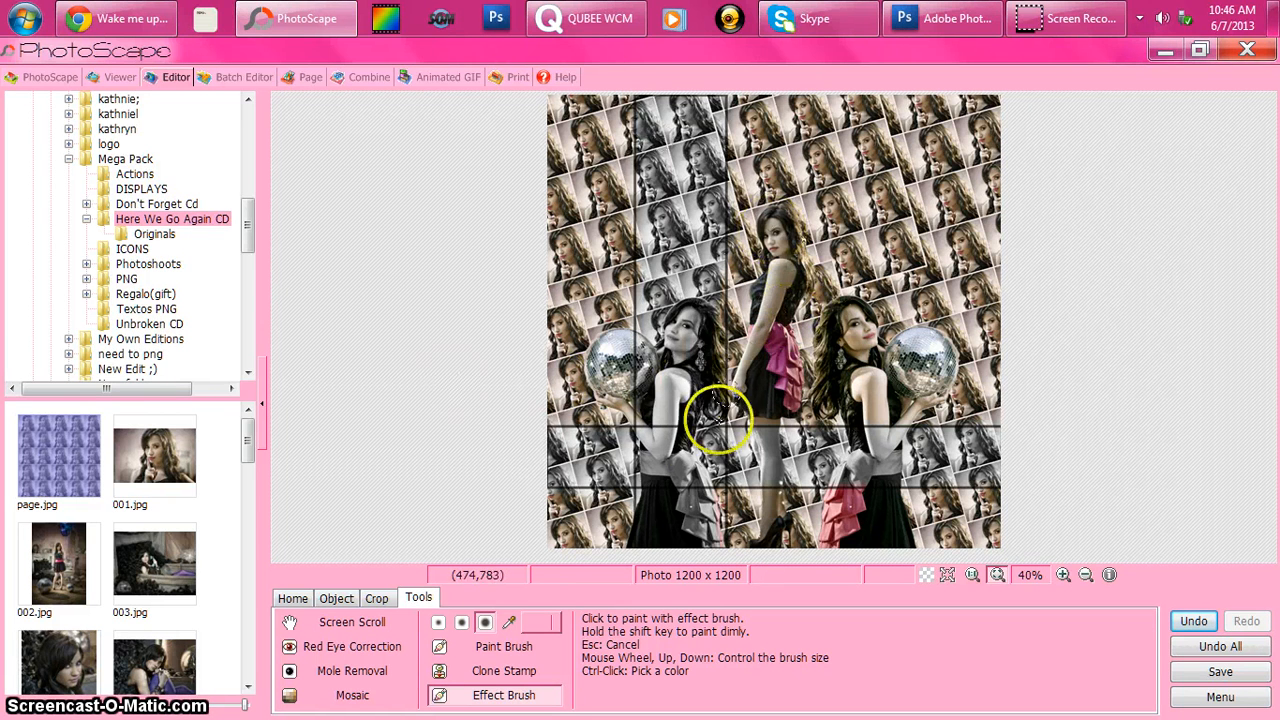
left_click_drag(676, 269, 663, 315)
Insert the HereWeGoAGain text image from the Textos PNG folder inside Mega Pack as a photo object
left_click(336, 598)
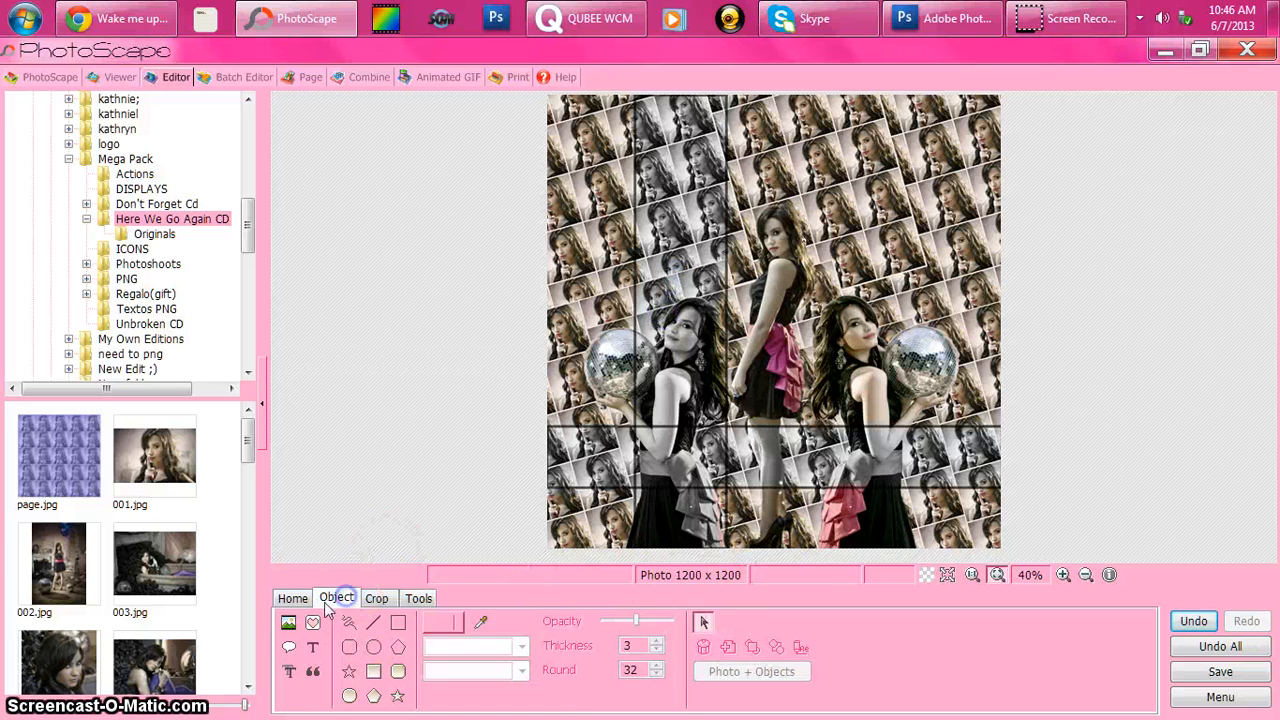
left_click(340, 592)
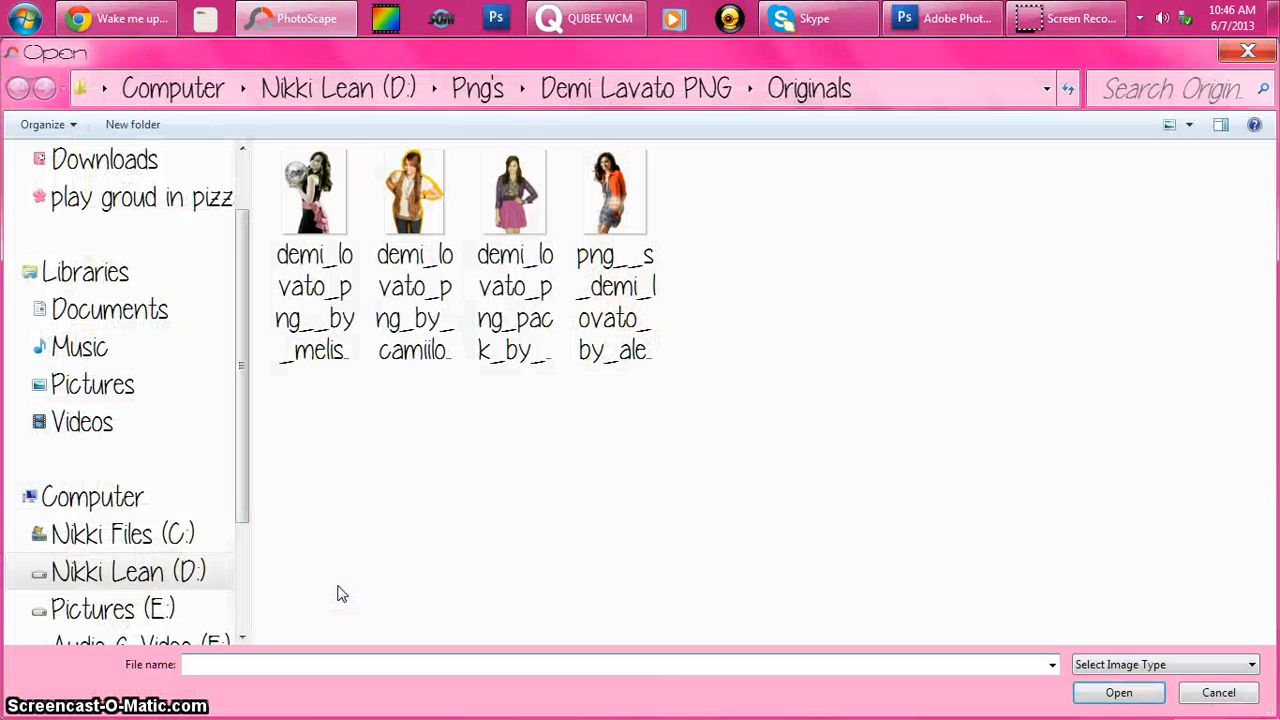
left_click(322, 86)
left_click(375, 560)
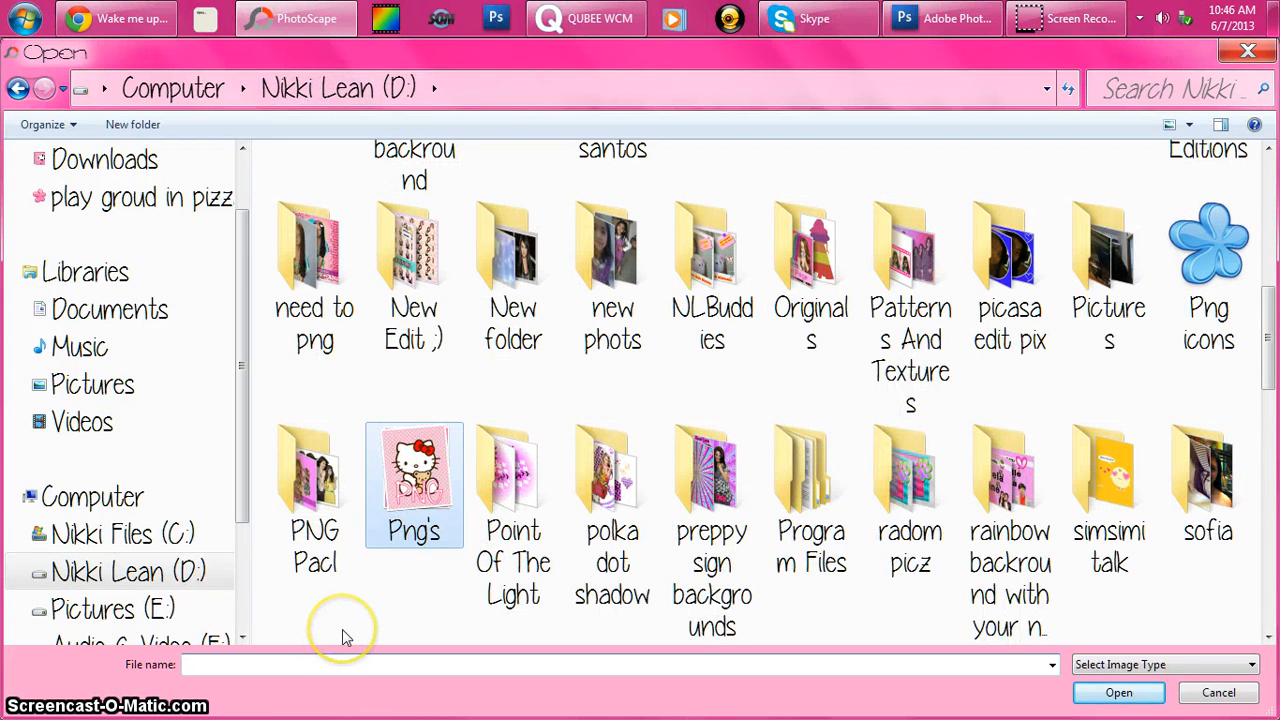
type("meg")
left_click(342, 631)
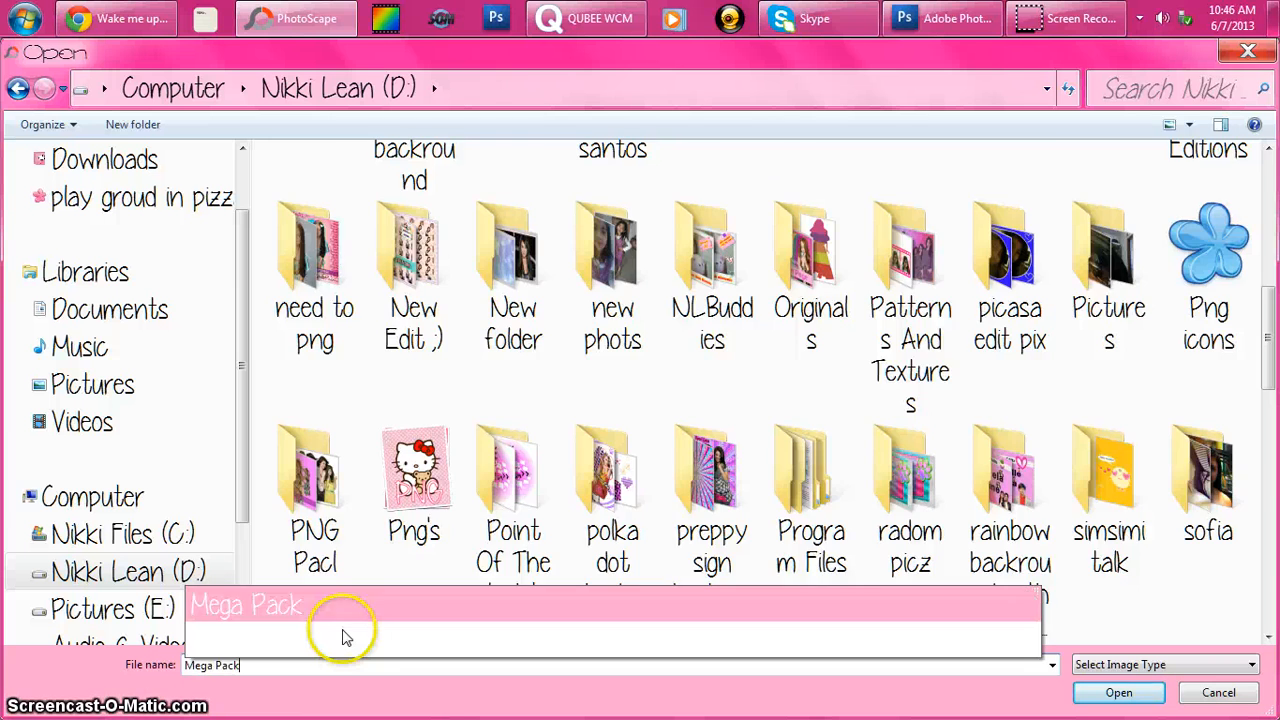
key("Return")
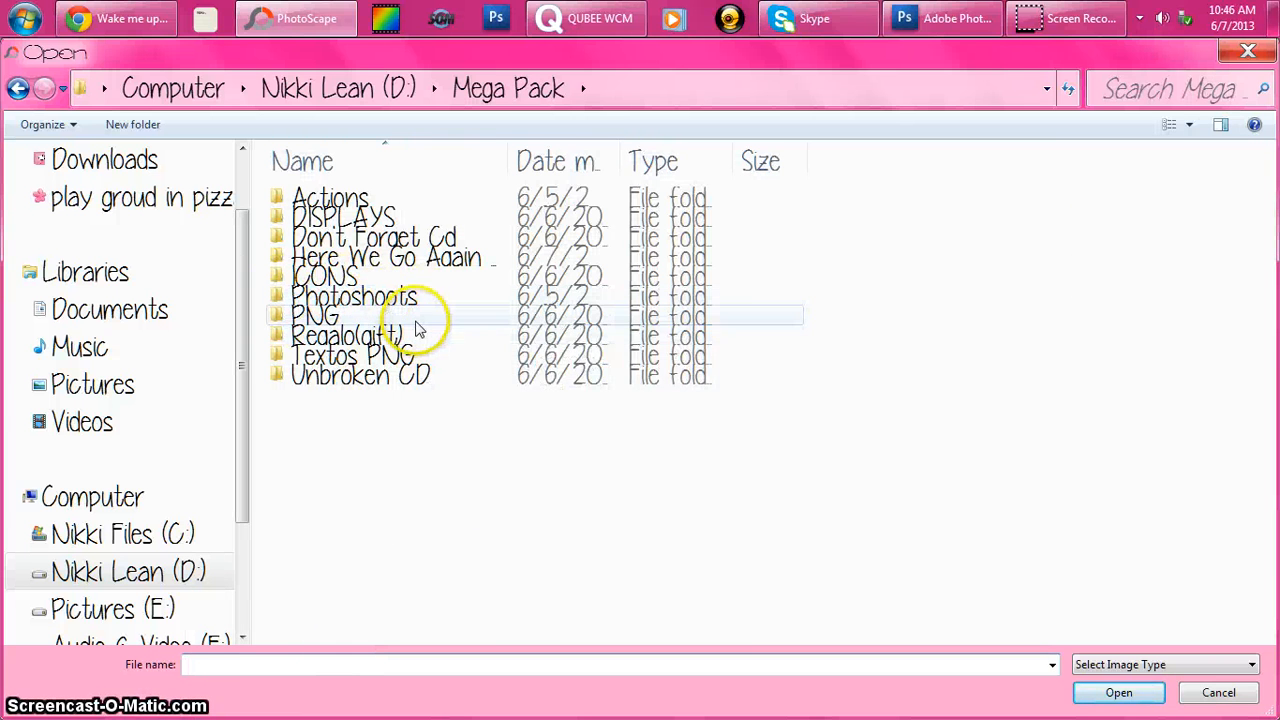
double_click(404, 366)
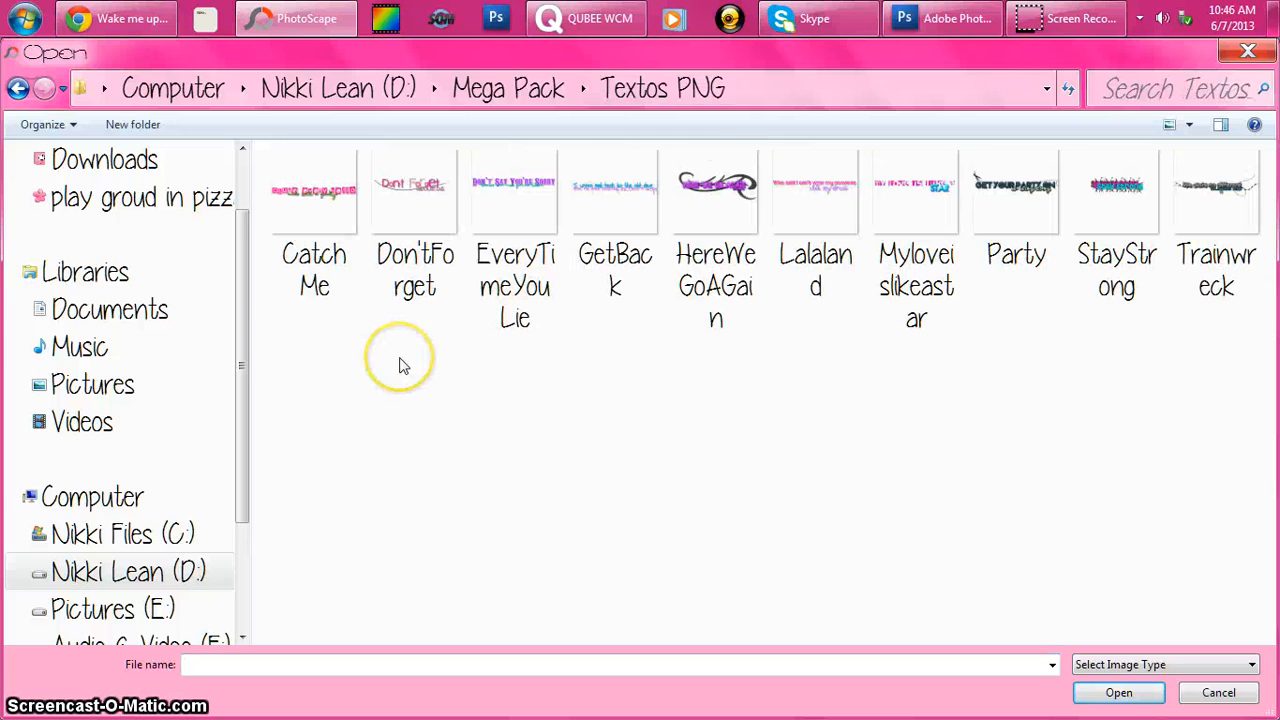
double_click(716, 183)
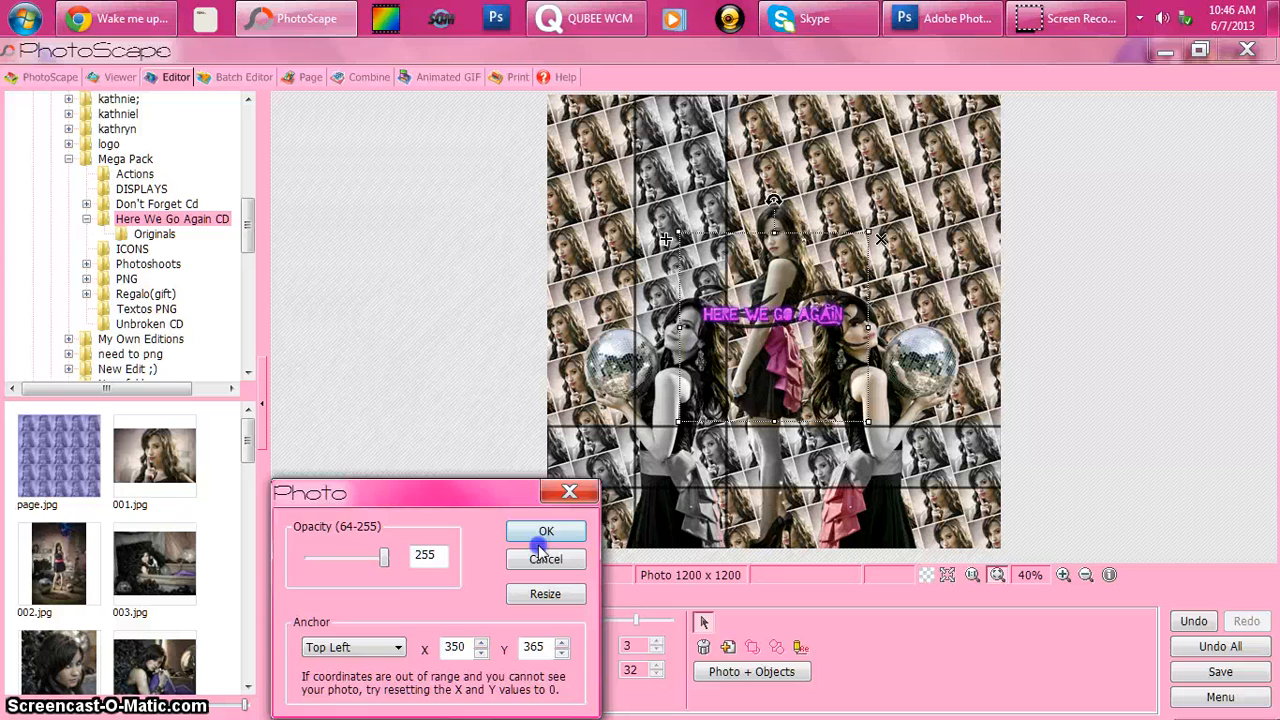
left_click(539, 541)
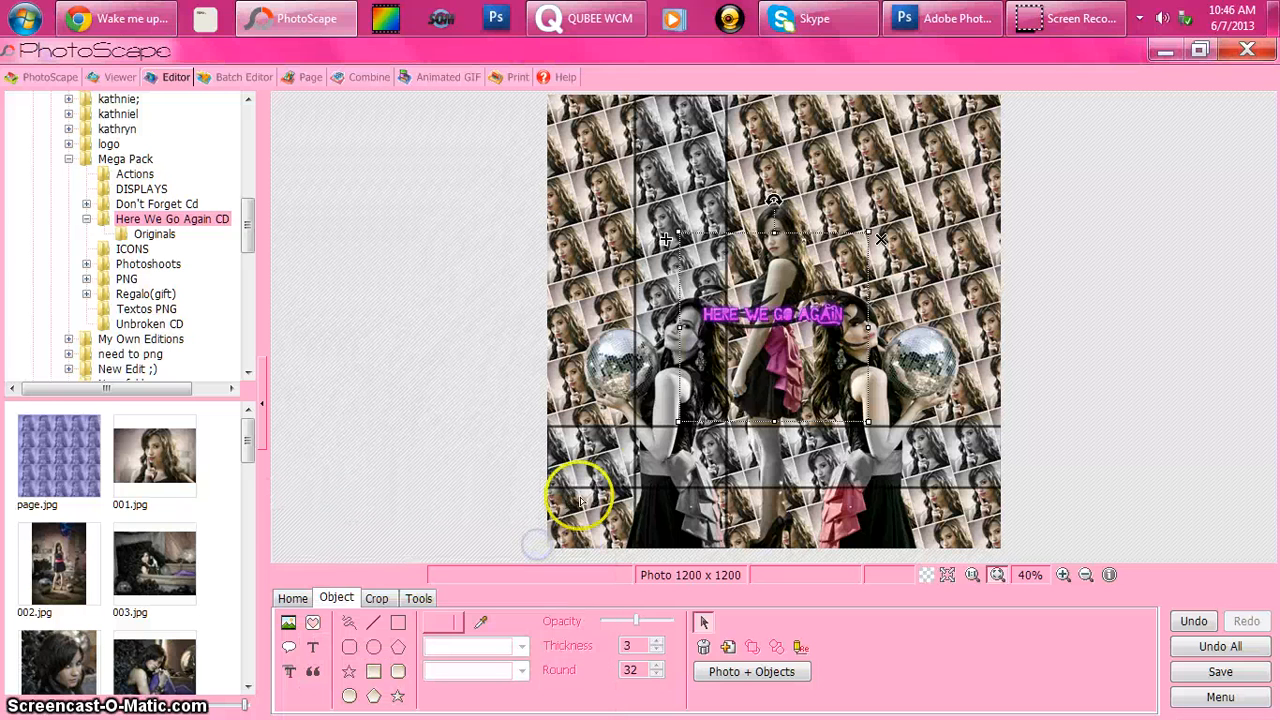
Enlarge the "Here We Go Again" text image and place it near the photo's upper-left corner, above the figures
left_click_drag(679, 421, 585, 462)
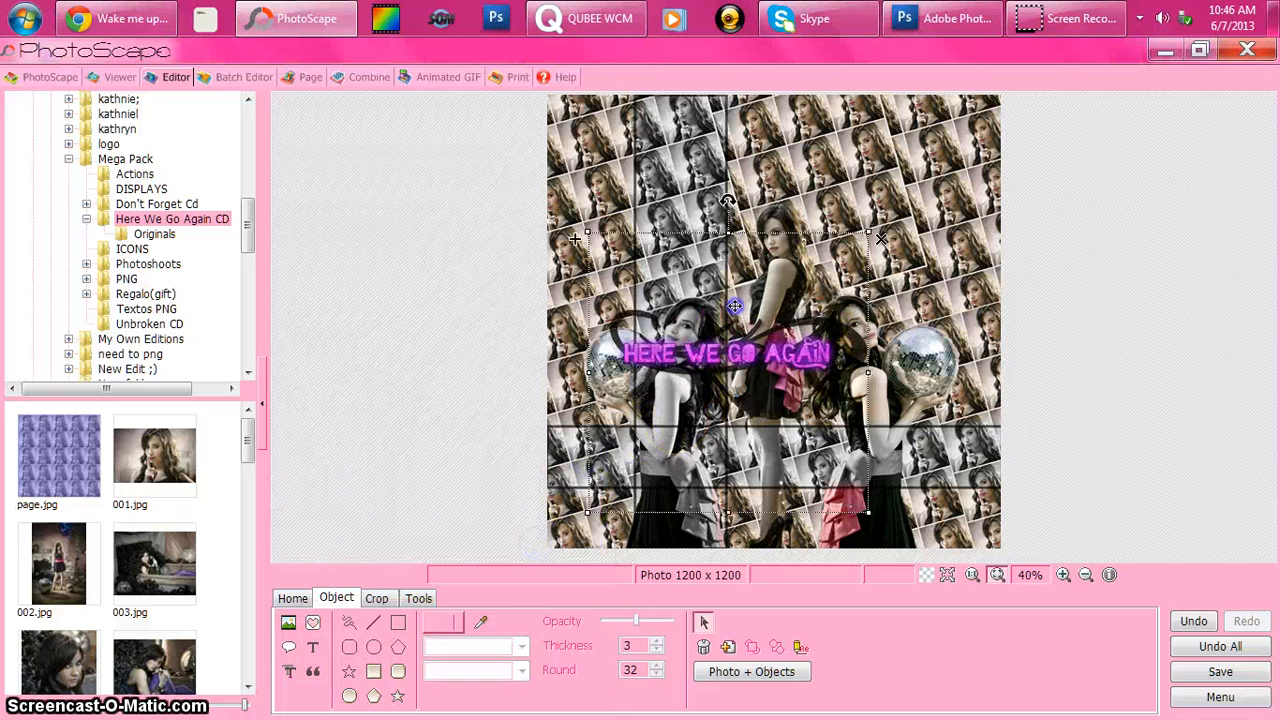
left_click_drag(736, 306, 676, 123)
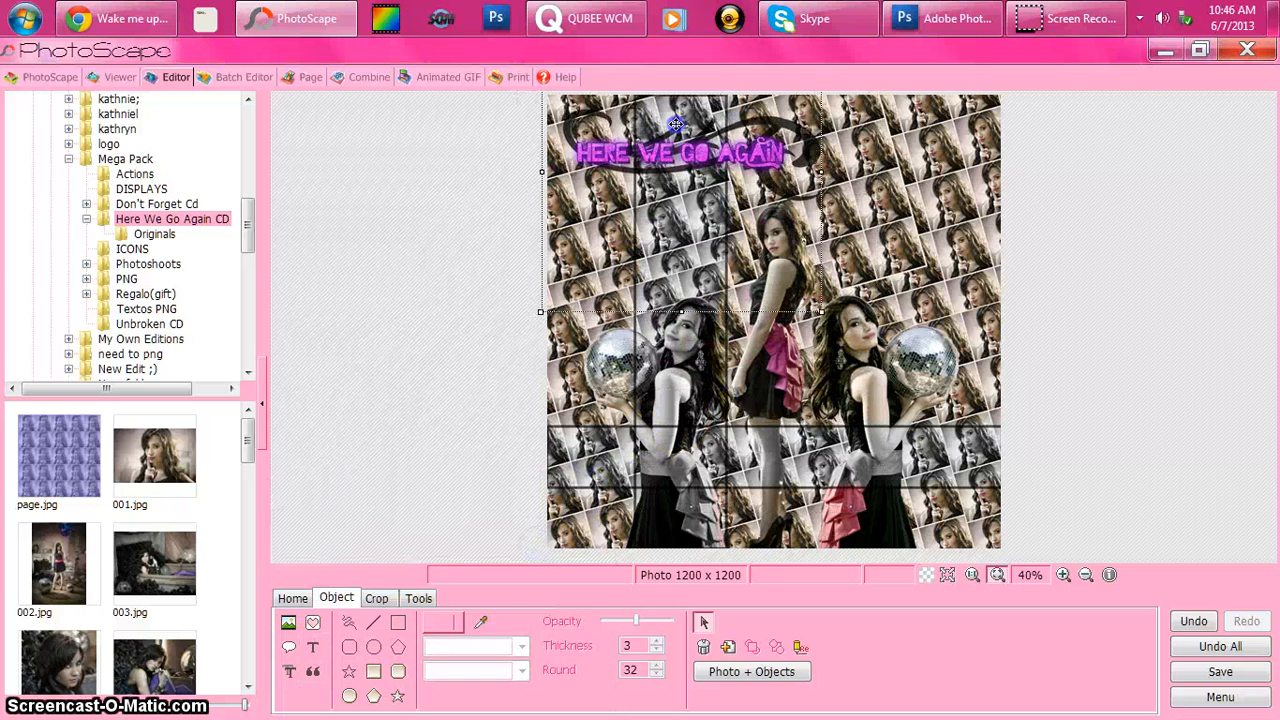
left_click_drag(704, 174, 711, 178)
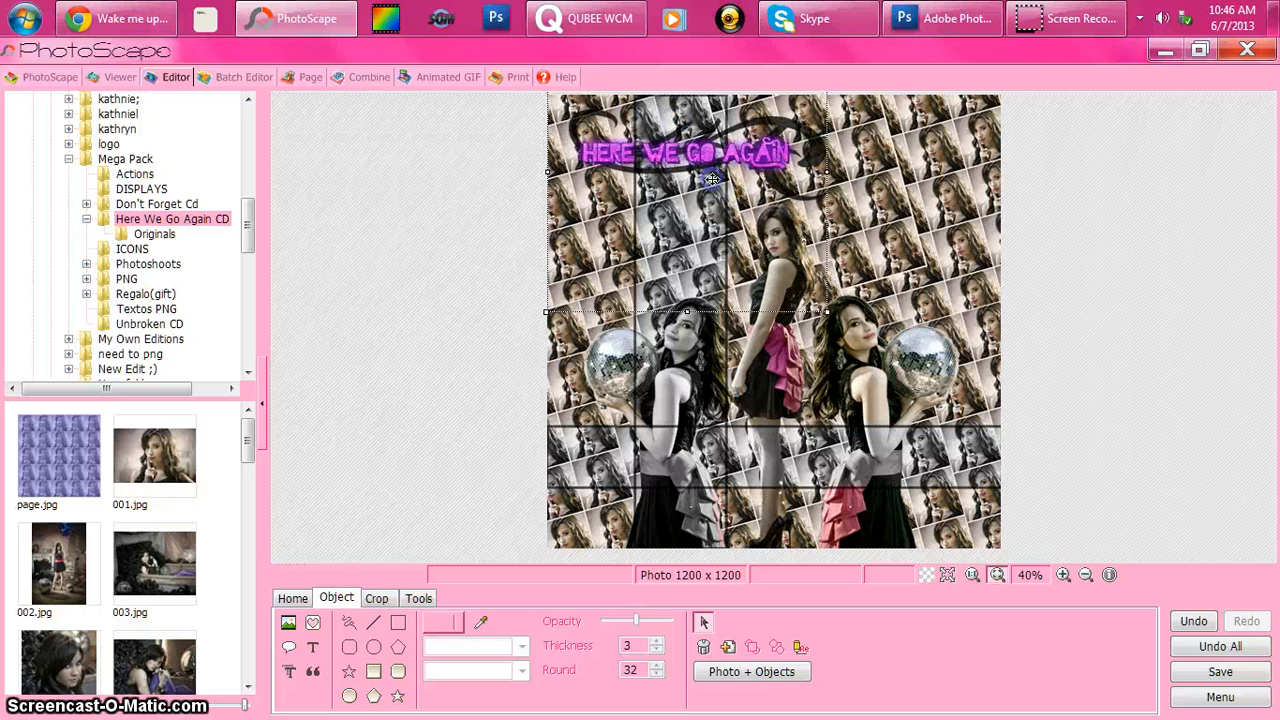
left_click(1042, 254)
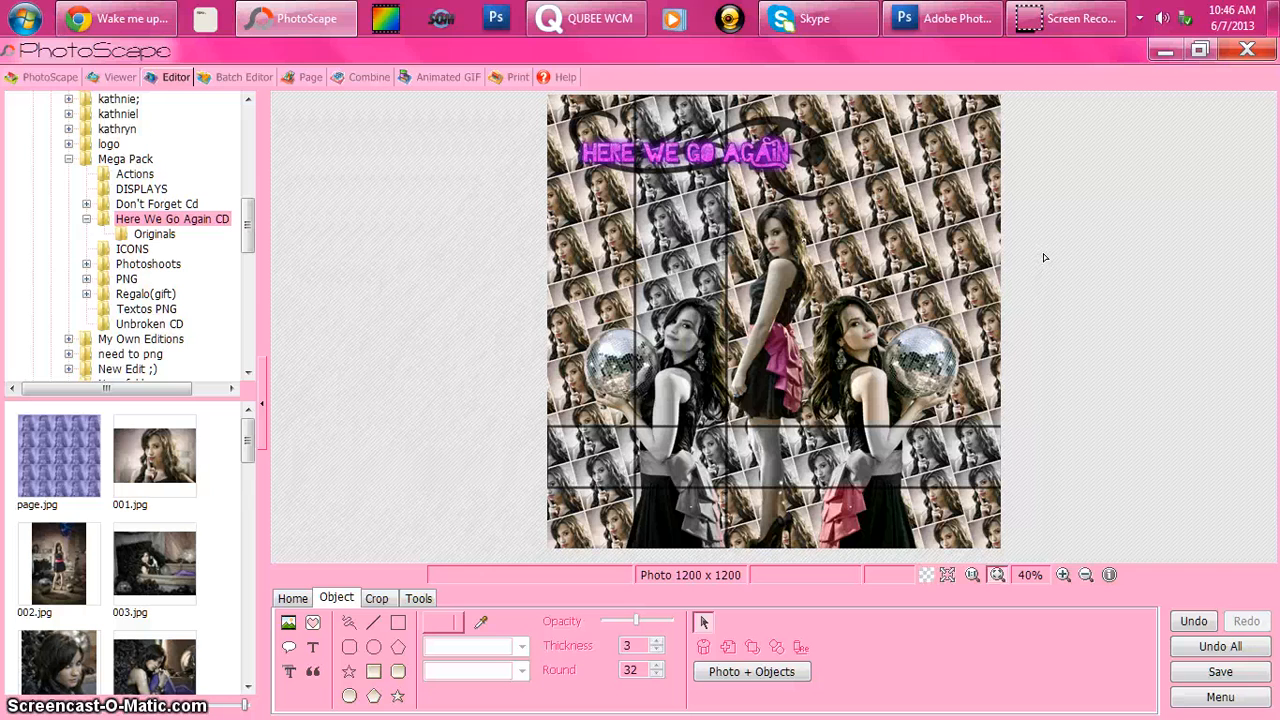
left_click(1171, 386)
Start saving the edit as a new file, without enlarging the photo to include the objects outside it
left_click(1250, 678)
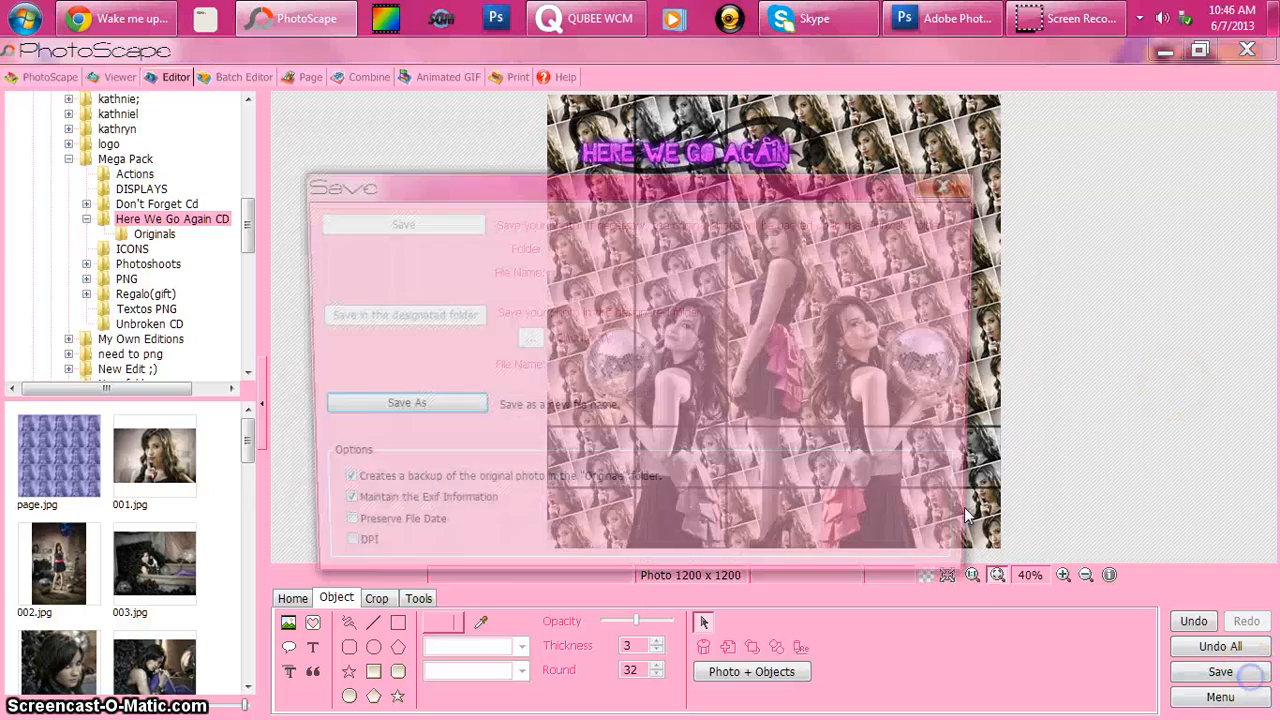
left_click(372, 331)
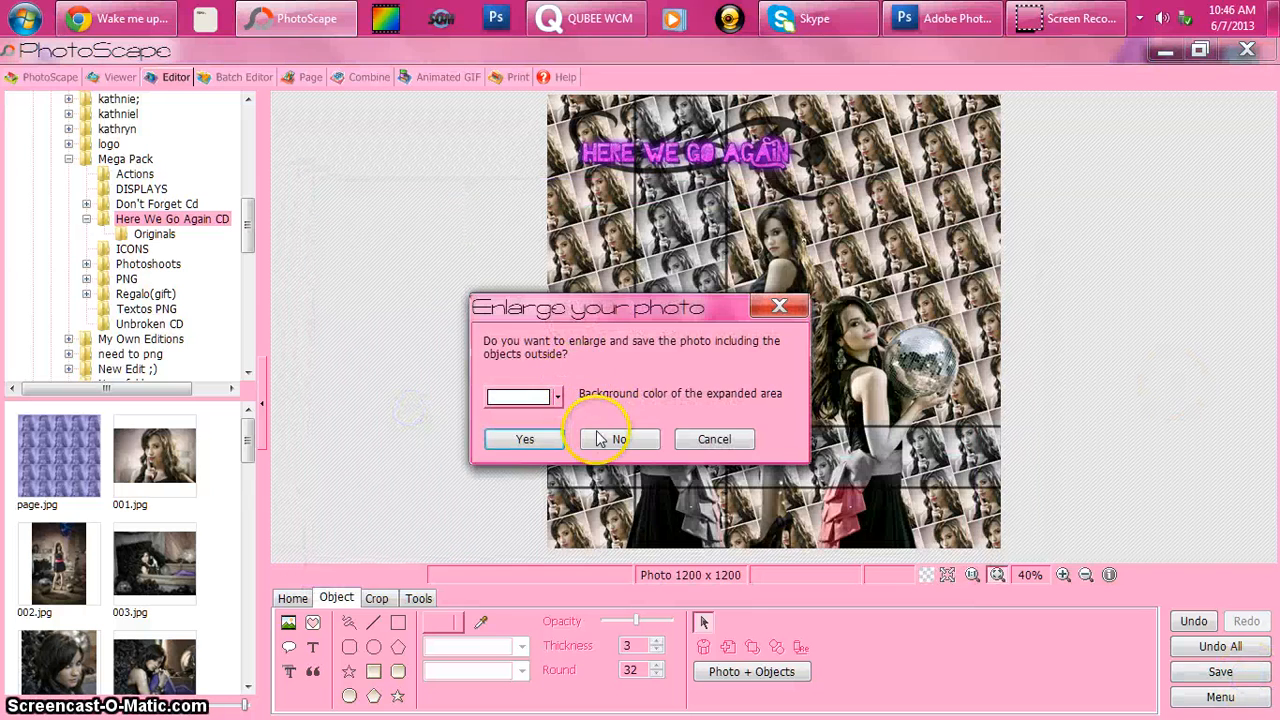
left_click(598, 439)
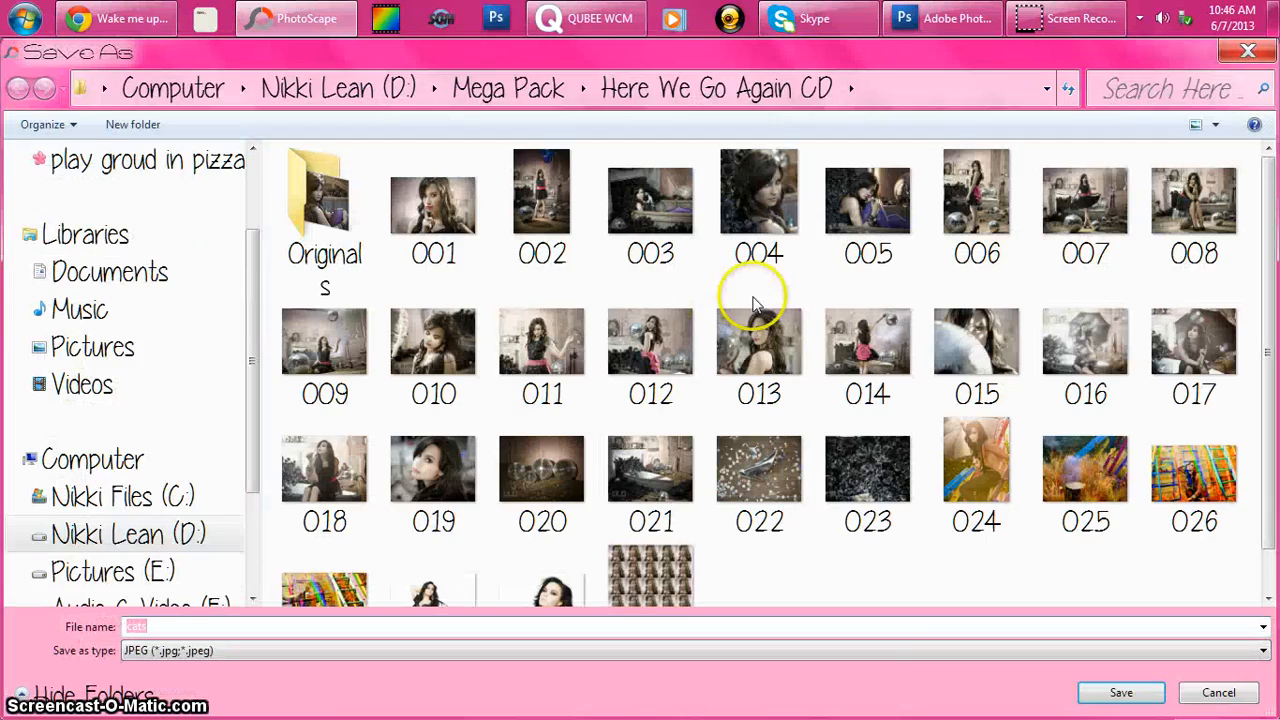